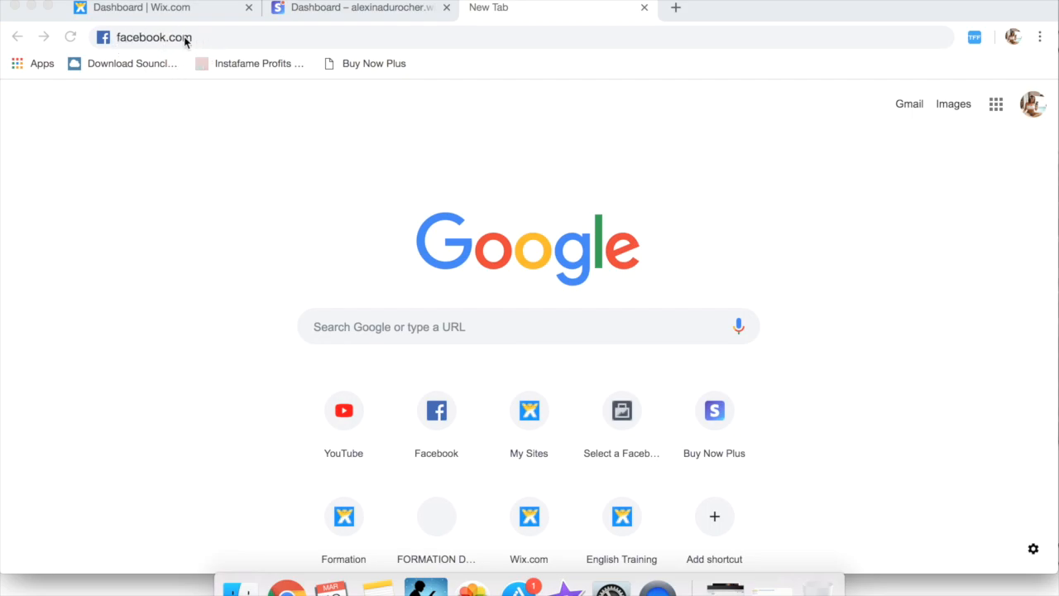
Go to business.facebook.com and open the Vibration Goddess business.
{"action": "left_click", "coordinate": [192, 37]}
{"action": "type", "text": "business."}
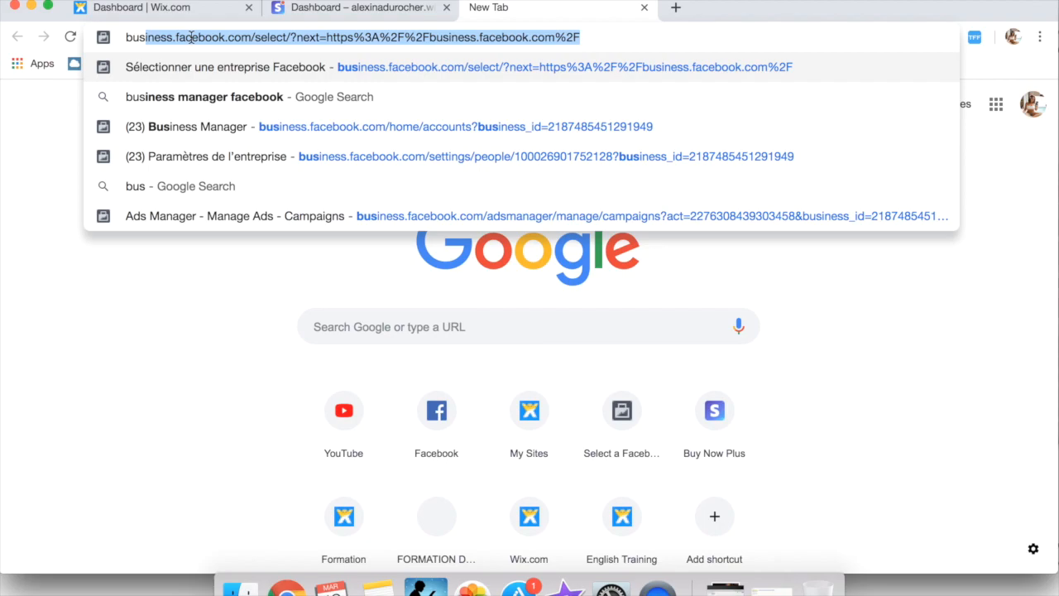
{"action": "key", "text": "Return"}
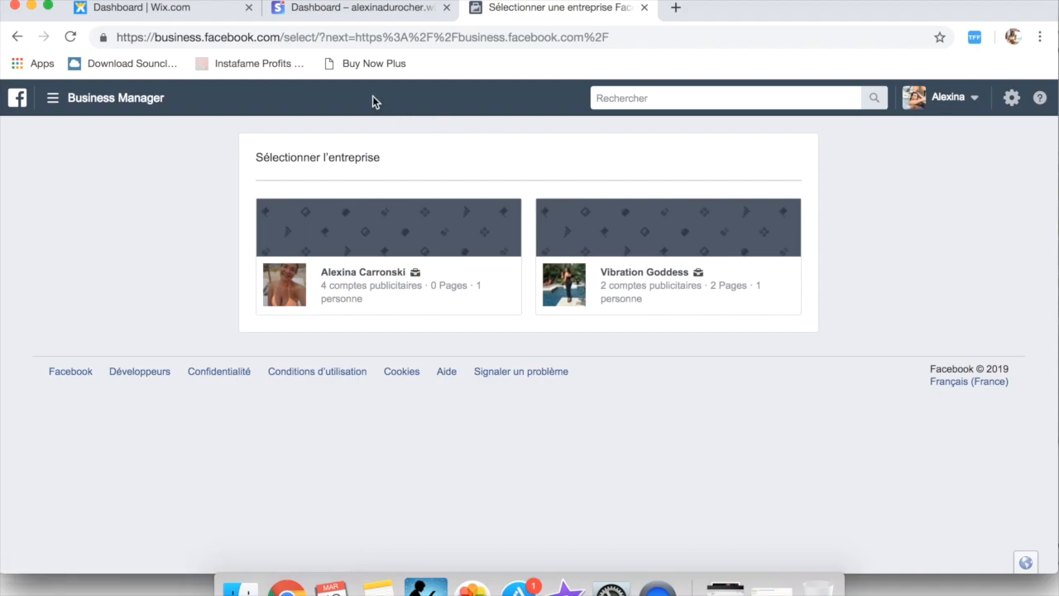
{"action": "left_click_drag", "start_coordinate": [285, 37], "coordinate": [102, 38]}
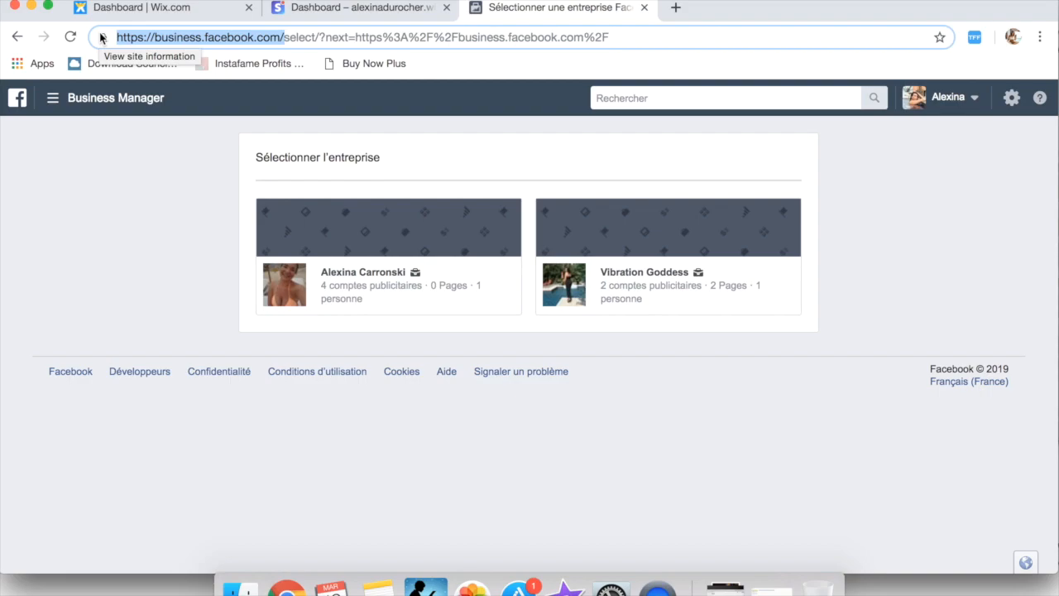
{"action": "left_click", "coordinate": [691, 277]}
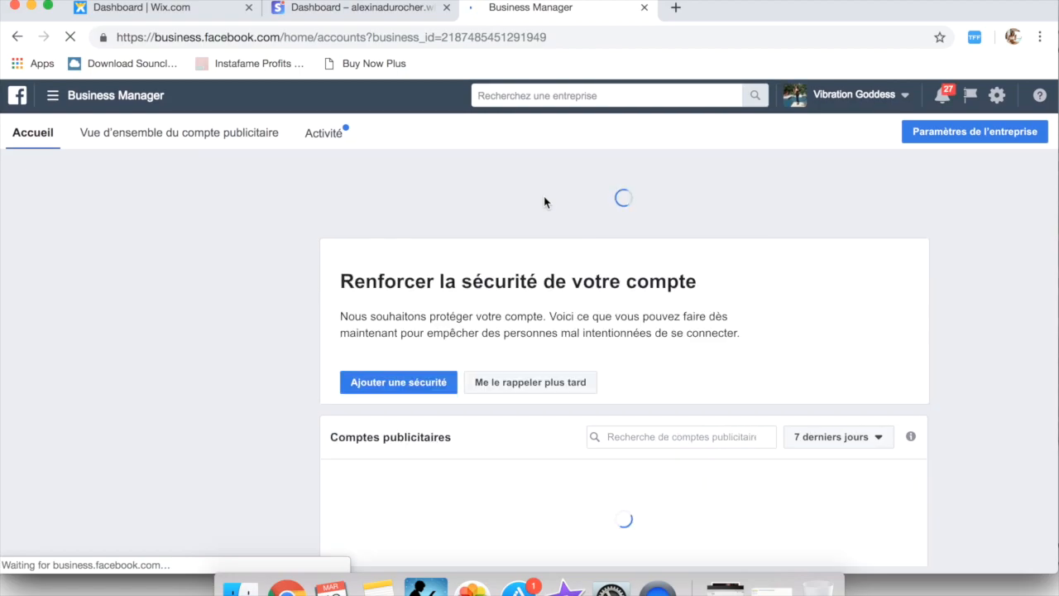
Look over the business's ad accounts and Pages, the list of Business Manager tools and the available business accounts.
{"action": "scroll", "coordinate": [544, 203], "scroll_direction": "down", "scroll_amount": 2}
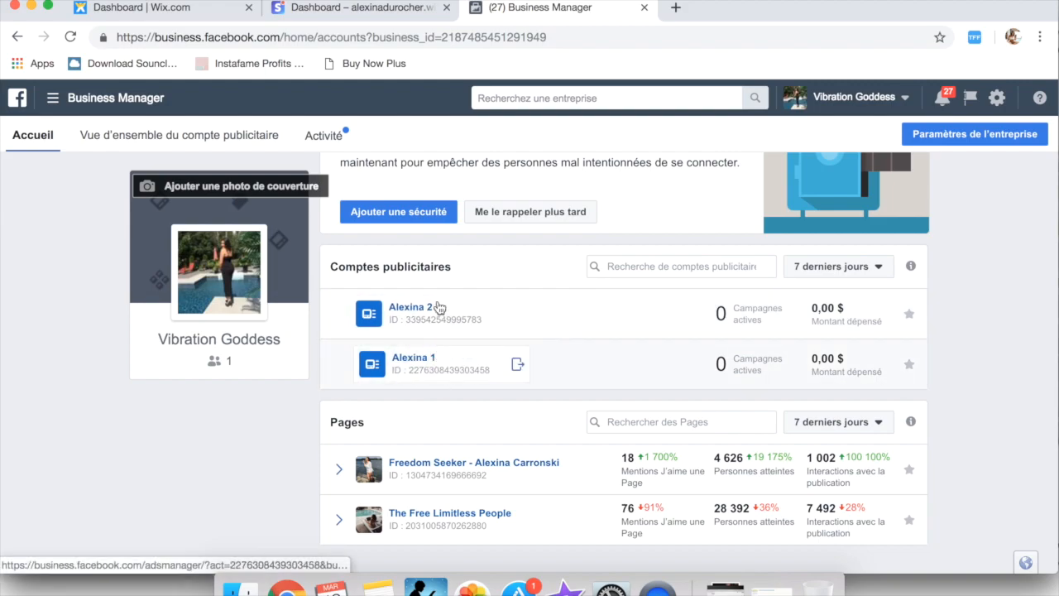
{"action": "left_click", "coordinate": [151, 97]}
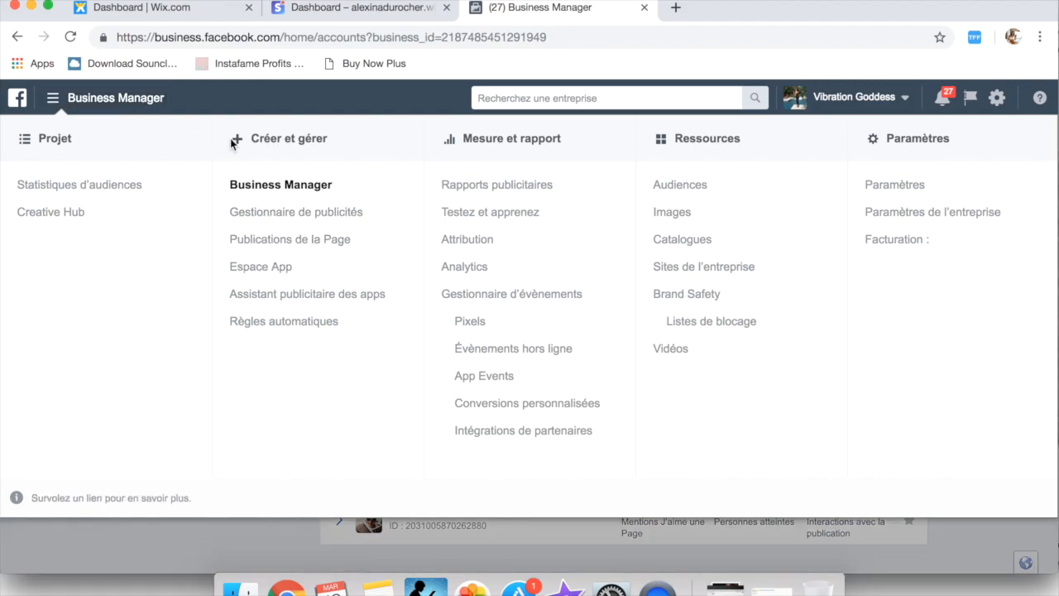
{"action": "left_click", "coordinate": [244, 527]}
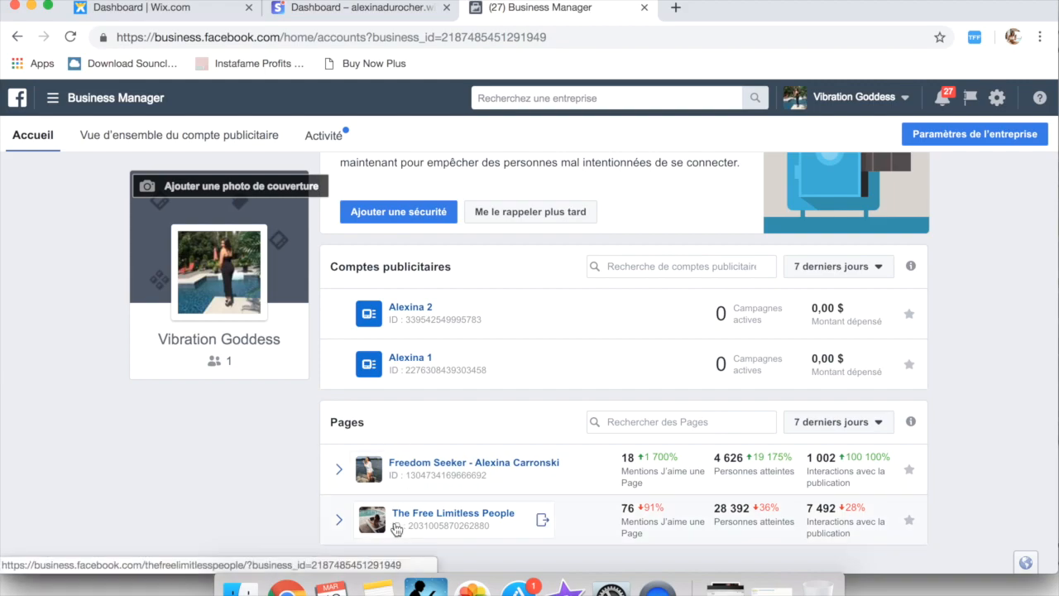
{"action": "scroll", "coordinate": [480, 487], "scroll_direction": "down", "scroll_amount": 1}
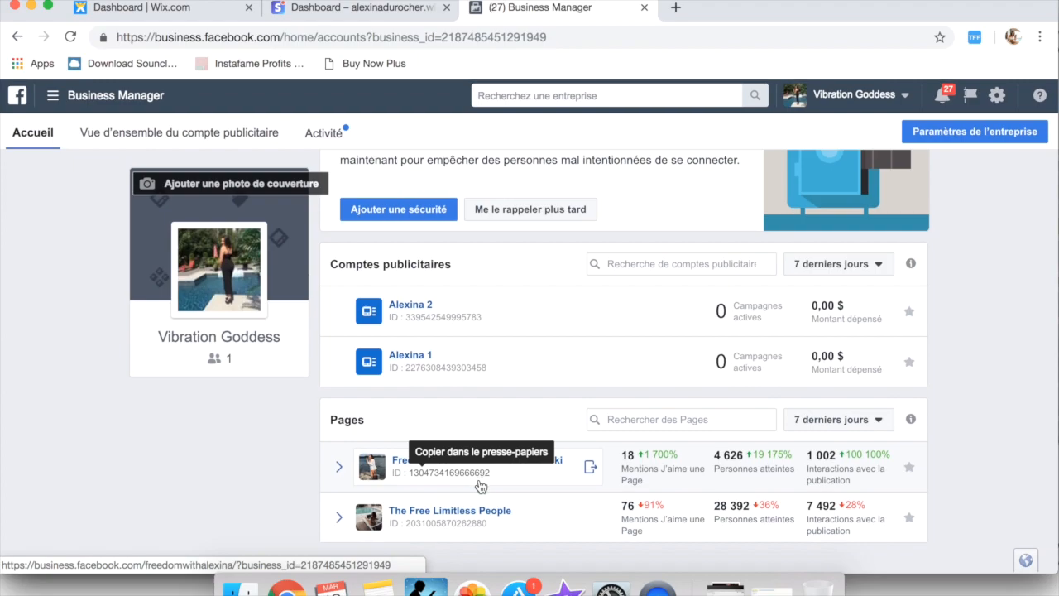
{"action": "scroll", "coordinate": [481, 487], "scroll_direction": "down", "scroll_amount": 1}
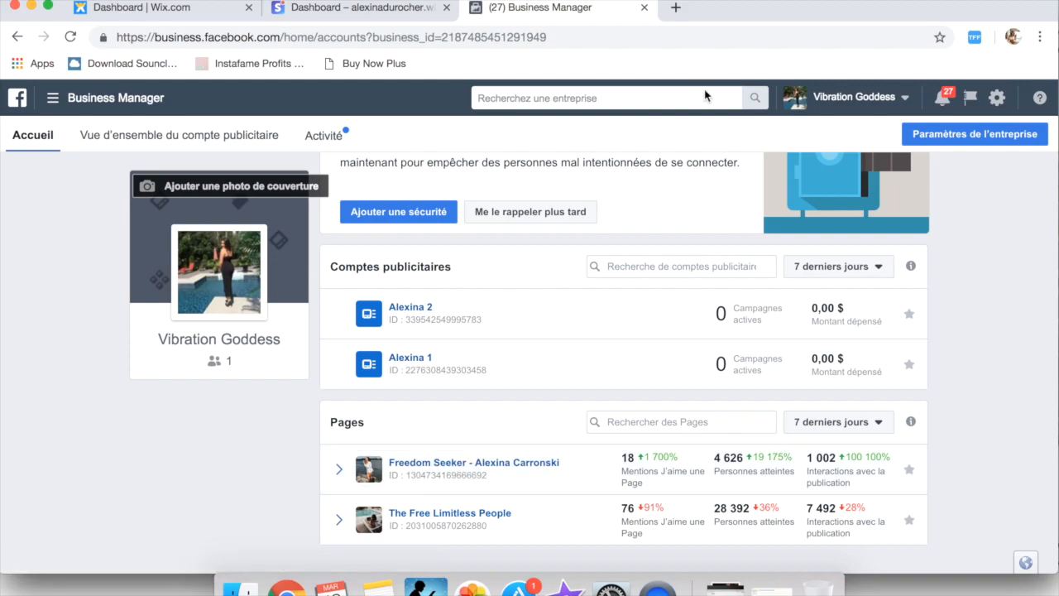
{"action": "left_click", "coordinate": [880, 99]}
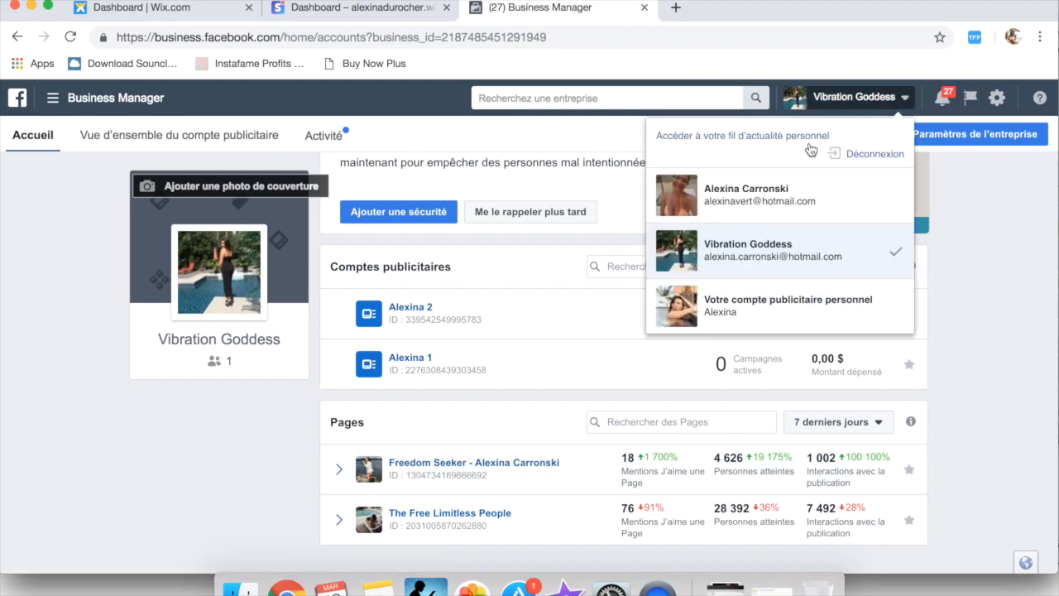
{"action": "left_click", "coordinate": [761, 248]}
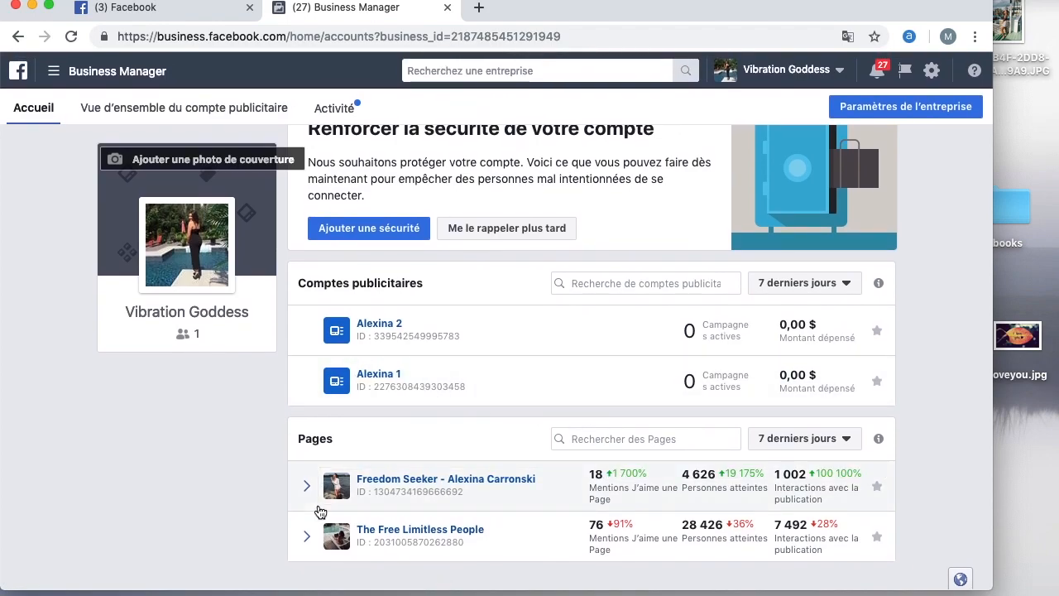
Open the Gestionnaire de publicités and start a new campaign named "Confiance Facebook".
{"action": "left_click", "coordinate": [132, 80]}
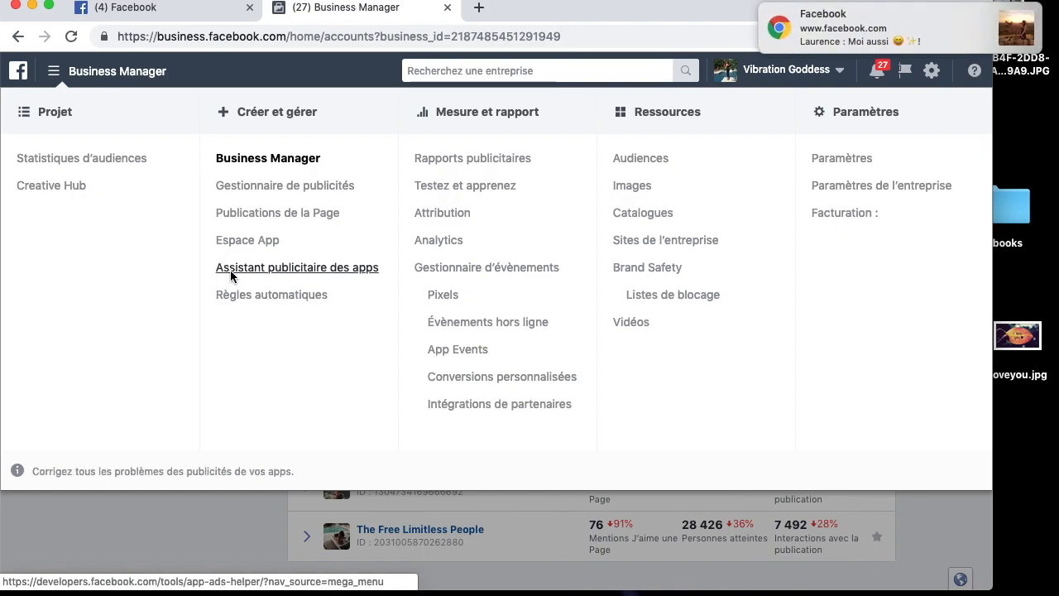
{"action": "left_click", "coordinate": [284, 187]}
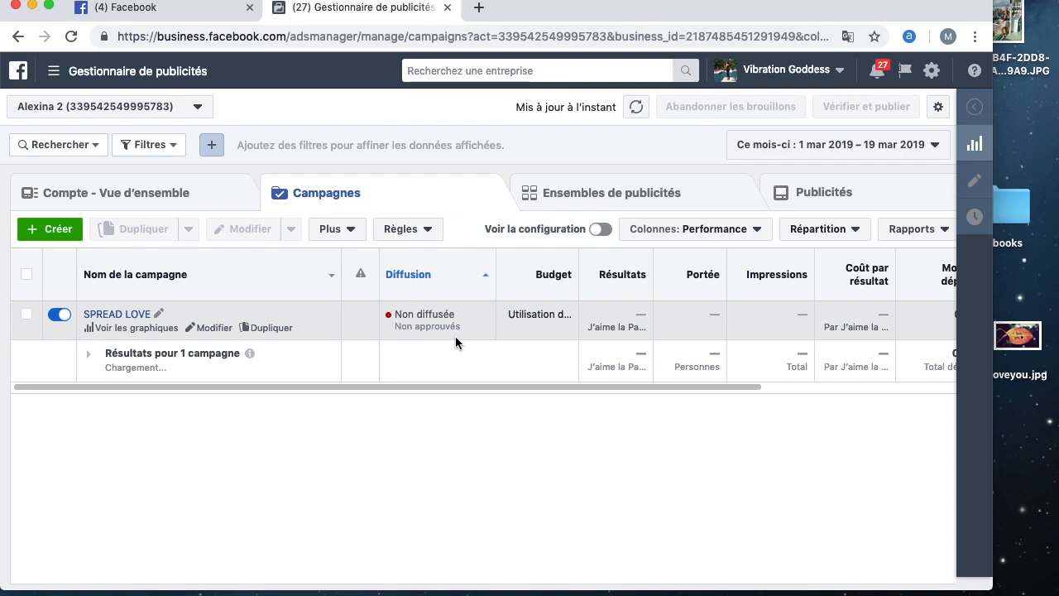
{"action": "mouse_move", "coordinate": [361, 276]}
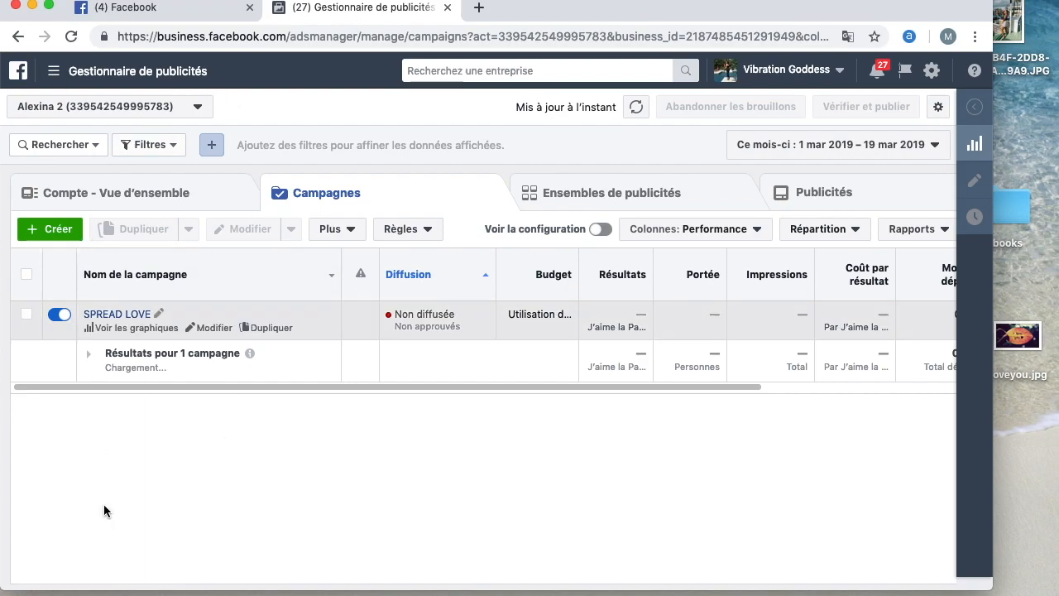
{"action": "left_click", "coordinate": [58, 229]}
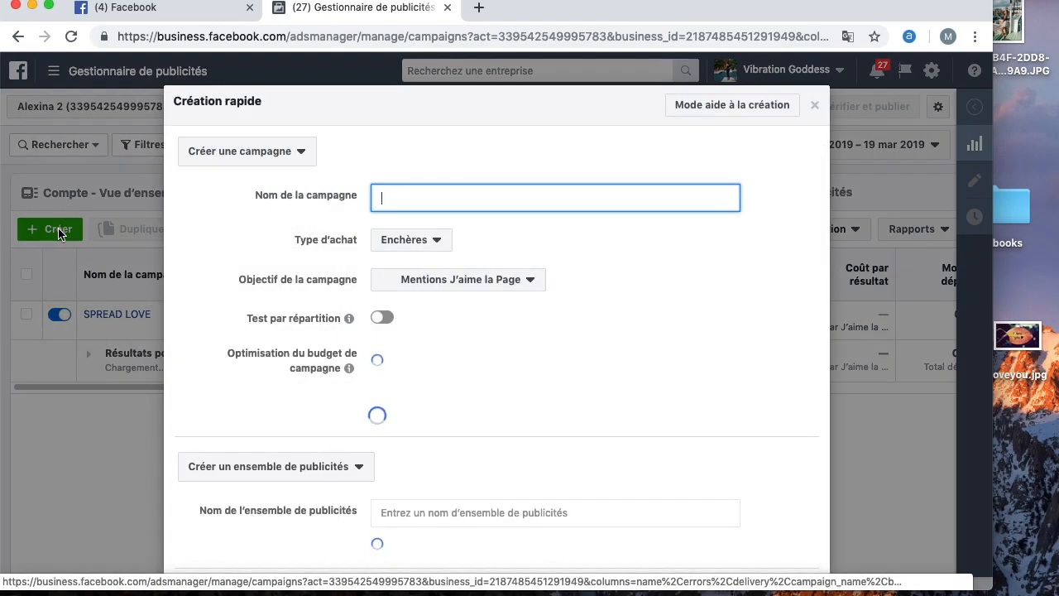
{"action": "type", "text": "C"}
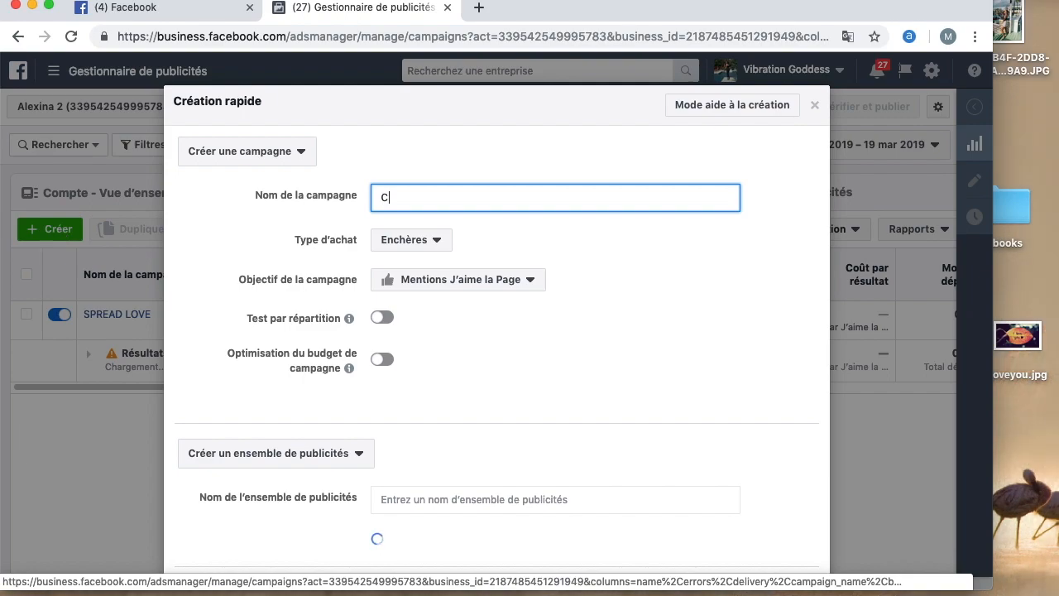
{"action": "type", "text": "onfiance Facebook"}
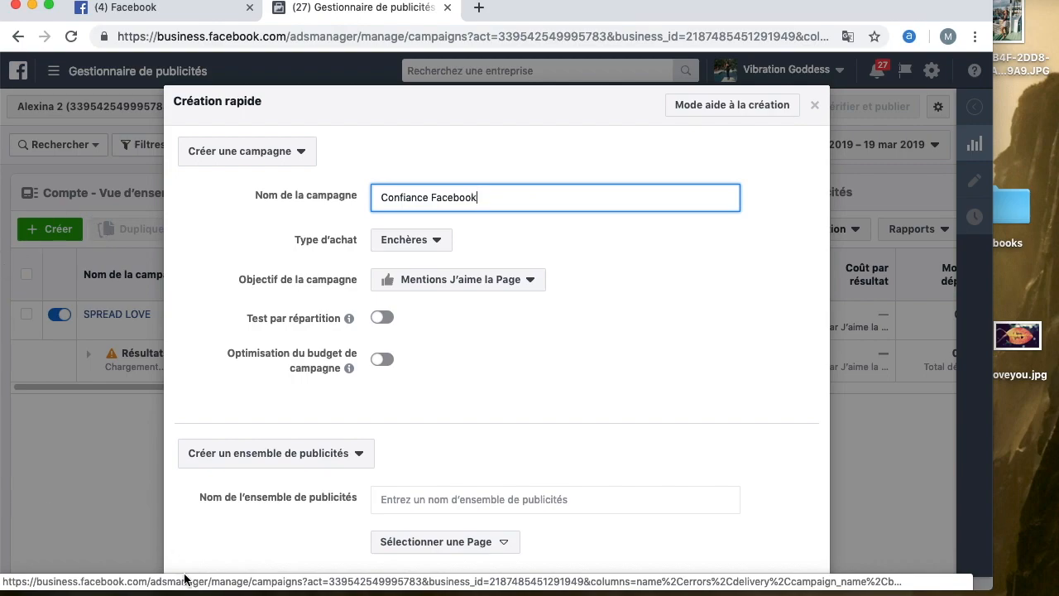
Copy the campaign name and set the campaign objective to "Interaction avec une publication".
{"action": "scroll", "coordinate": [251, 259], "scroll_direction": "down", "scroll_amount": 5}
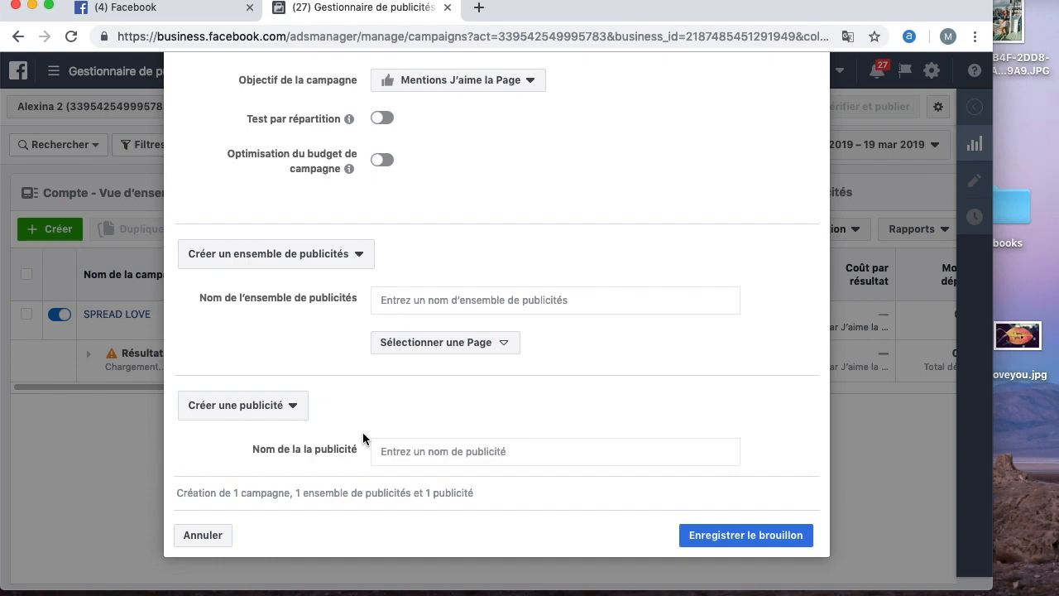
{"action": "scroll", "coordinate": [361, 431], "scroll_direction": "up", "scroll_amount": 5}
{"action": "left_click_drag", "start_coordinate": [485, 197], "coordinate": [352, 163]}
{"action": "key", "text": "ctrl+c"}
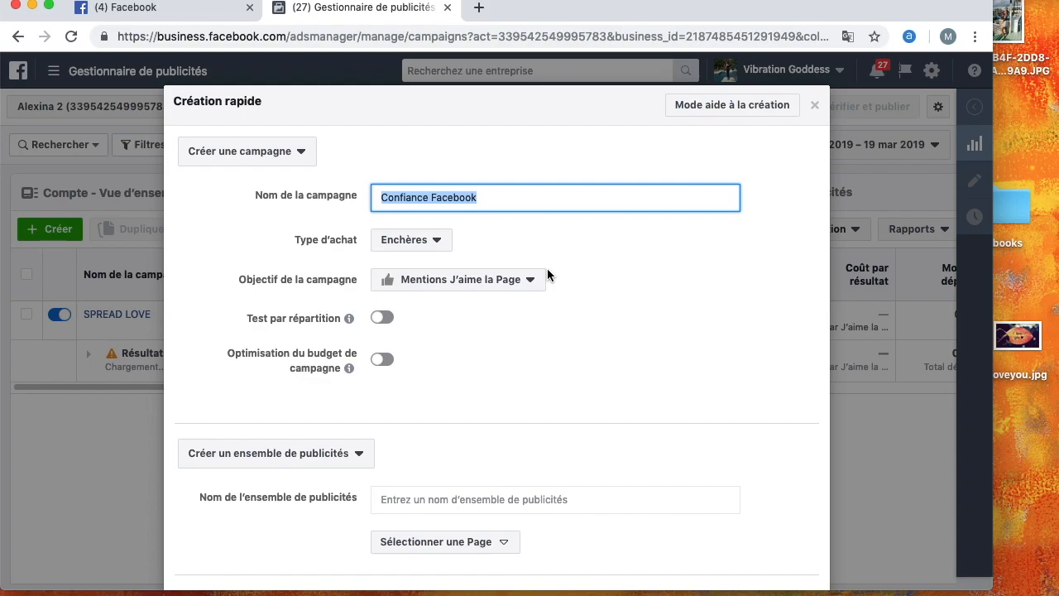
{"action": "scroll", "coordinate": [547, 276], "scroll_direction": "down", "scroll_amount": 3}
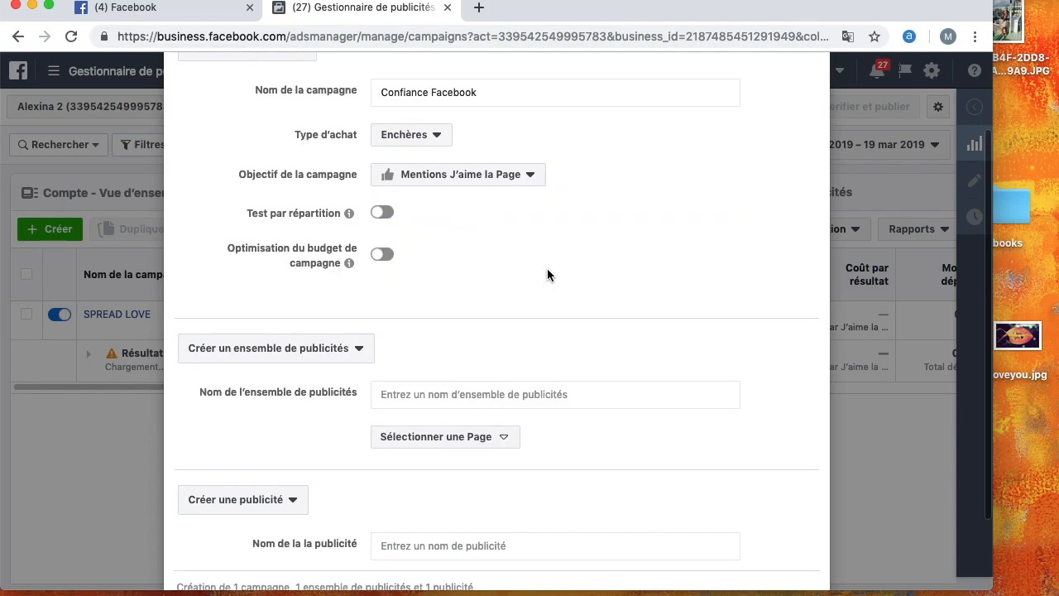
{"action": "left_click", "coordinate": [524, 182]}
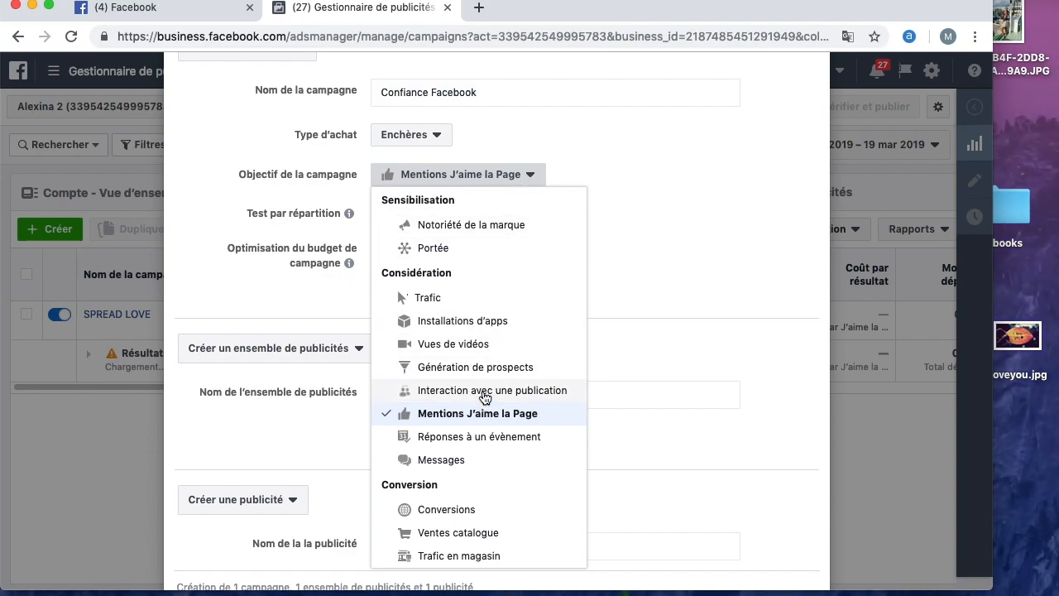
{"action": "left_click", "coordinate": [485, 397]}
{"action": "scroll", "coordinate": [442, 180], "scroll_direction": "down", "scroll_amount": 2}
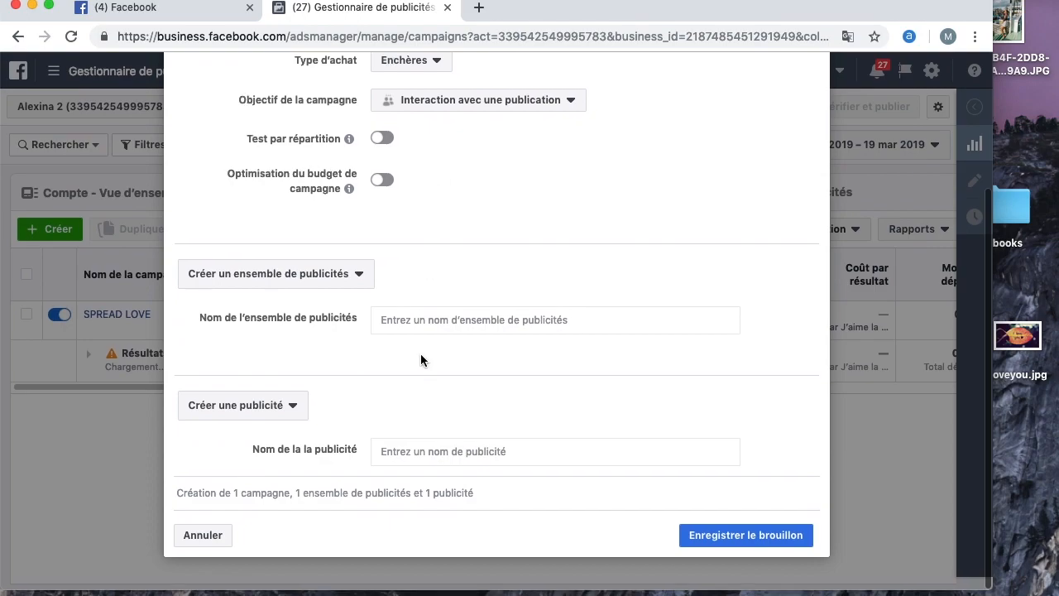
Name both the ad set and the ad "Confiance Facebook" and save the campaign as a draft.
{"action": "left_click", "coordinate": [433, 319]}
{"action": "type", "text": "Confiance Facebook"}
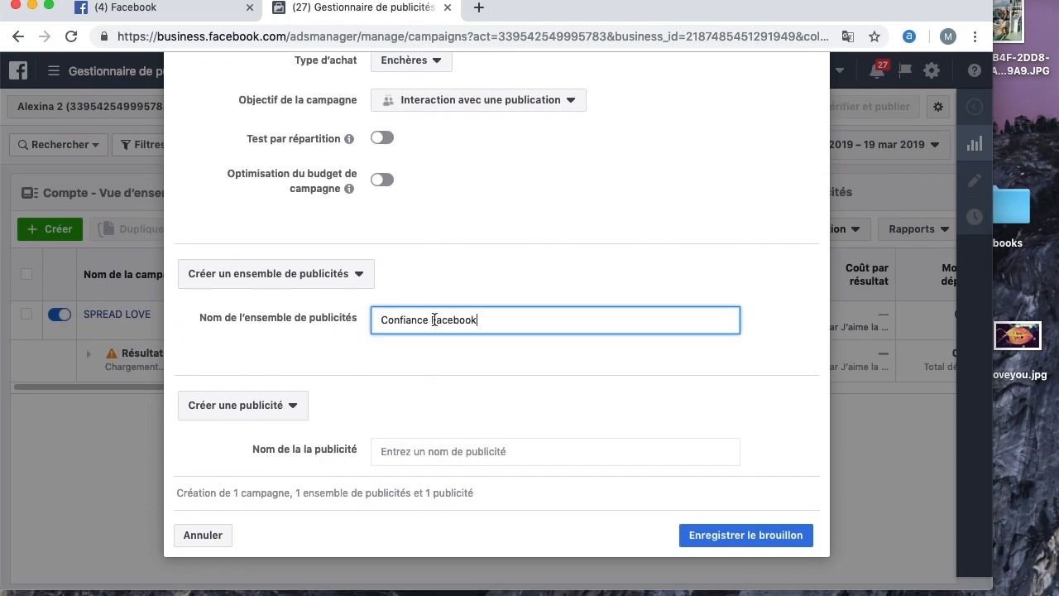
{"action": "left_click", "coordinate": [414, 451]}
{"action": "key", "text": "ctrl+v"}
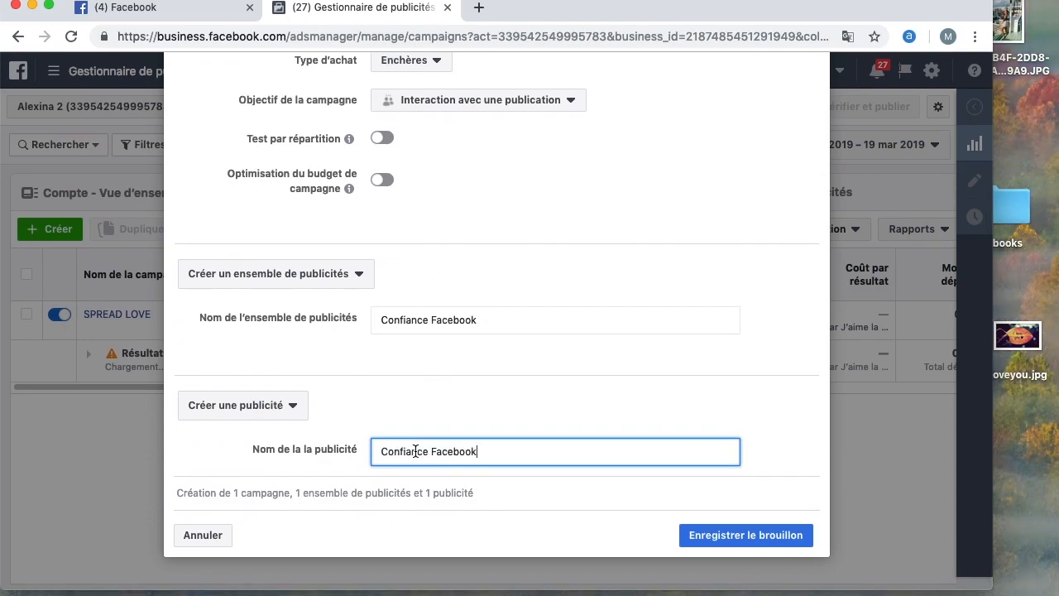
{"action": "left_click", "coordinate": [722, 546]}
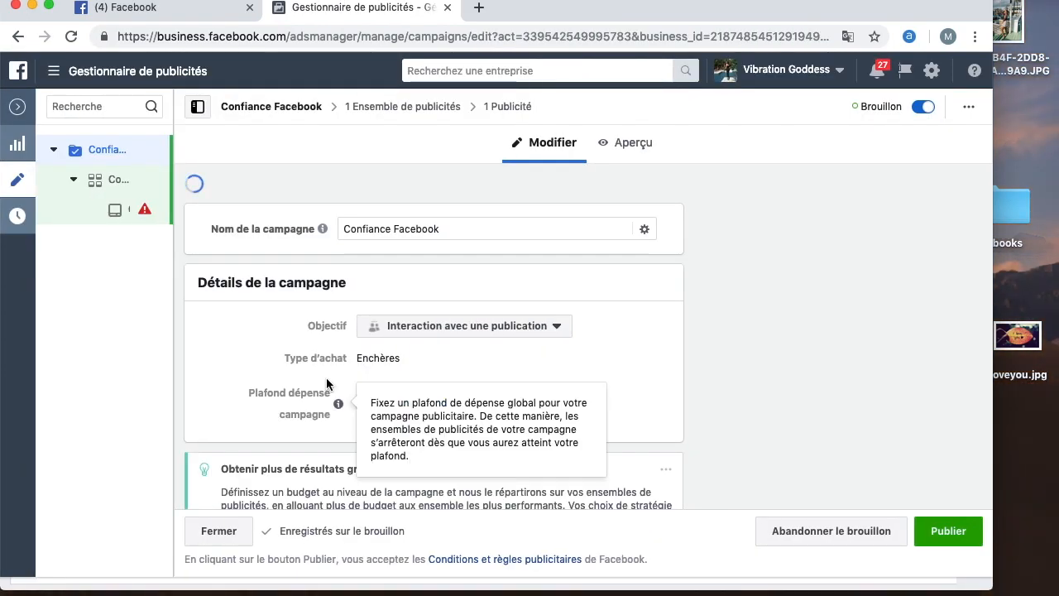
Review the draft's campaign details and its ad set settings.
{"action": "scroll", "coordinate": [391, 404], "scroll_direction": "down", "scroll_amount": 5}
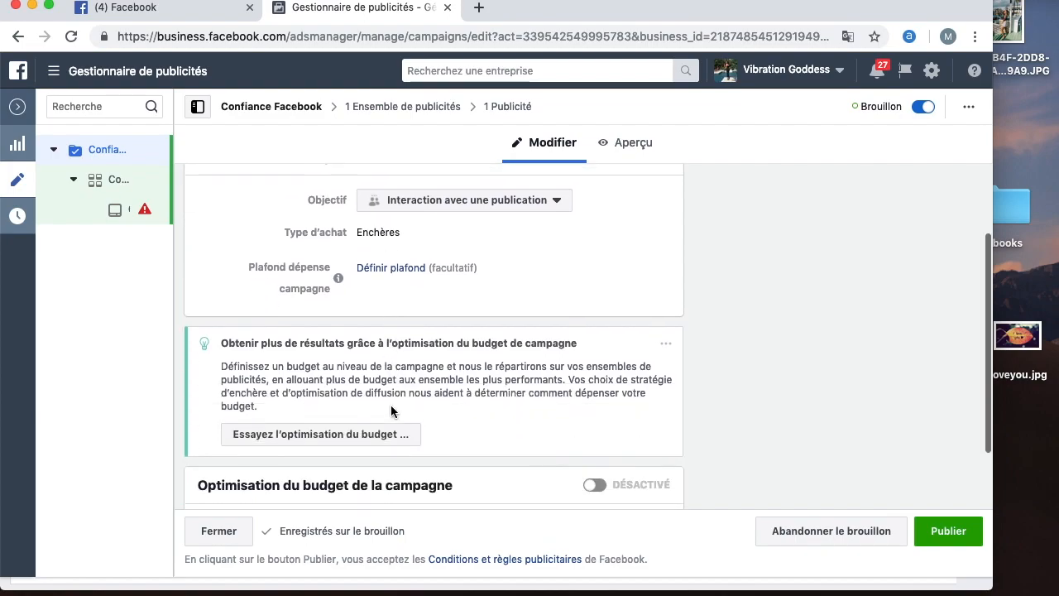
{"action": "scroll", "coordinate": [391, 405], "scroll_direction": "up", "scroll_amount": 5}
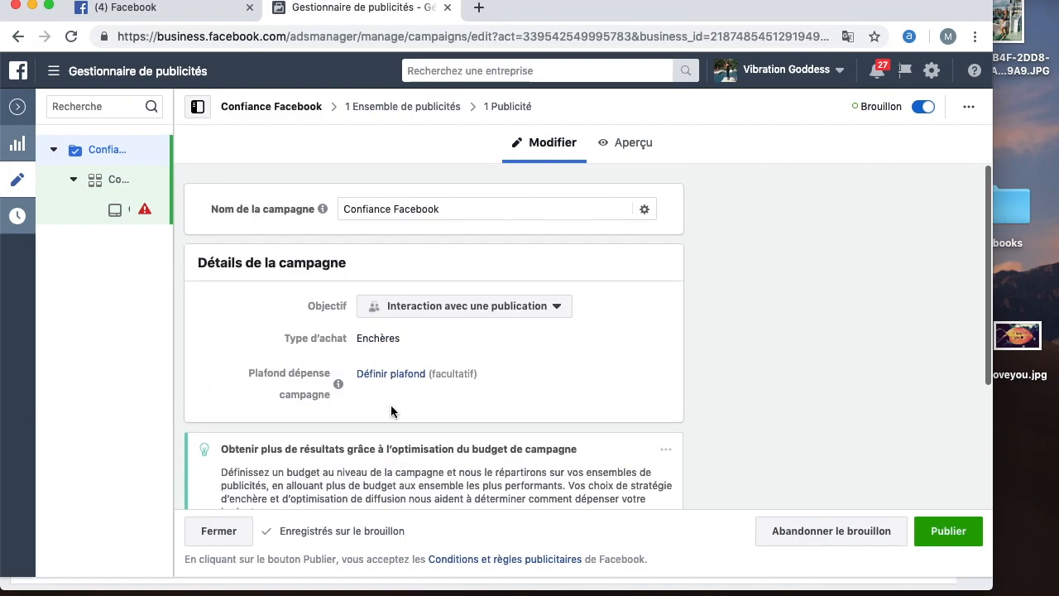
{"action": "left_click", "coordinate": [107, 181]}
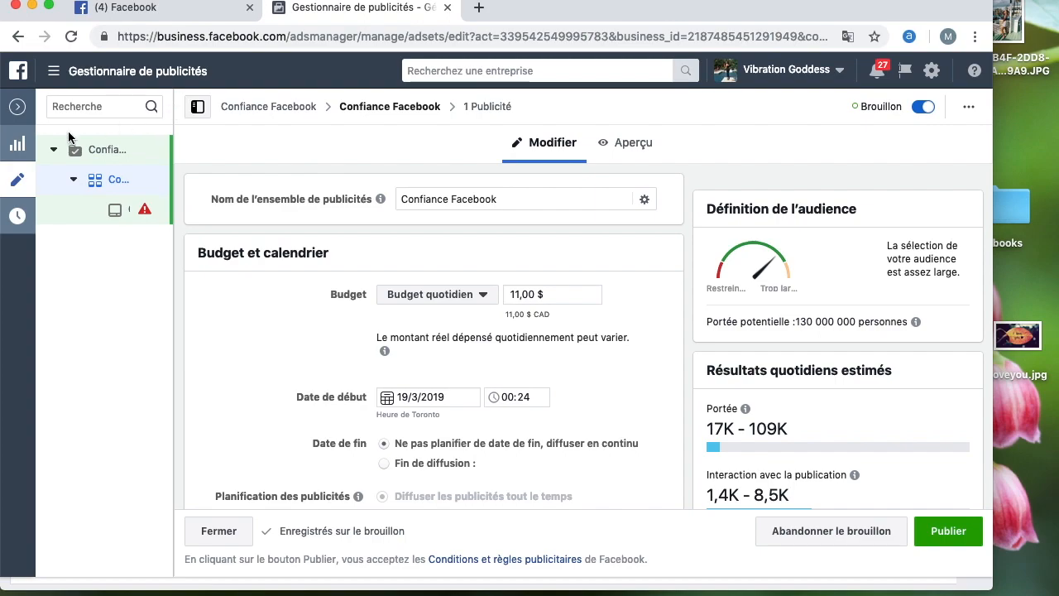
{"action": "left_click", "coordinate": [94, 157]}
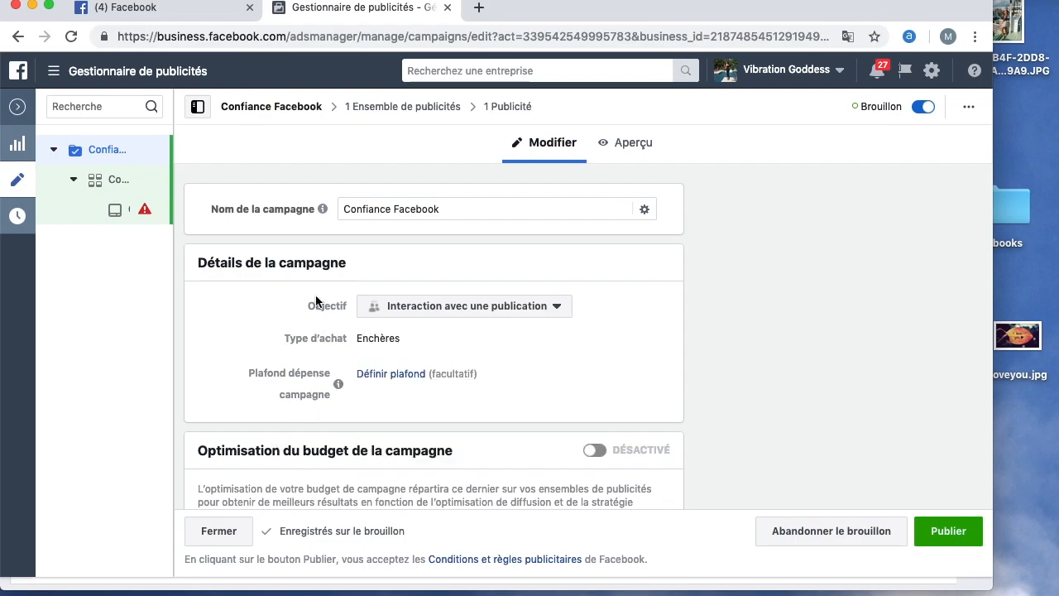
Set the ad set's daily budget to 1,00 $.
{"action": "left_click", "coordinate": [103, 183]}
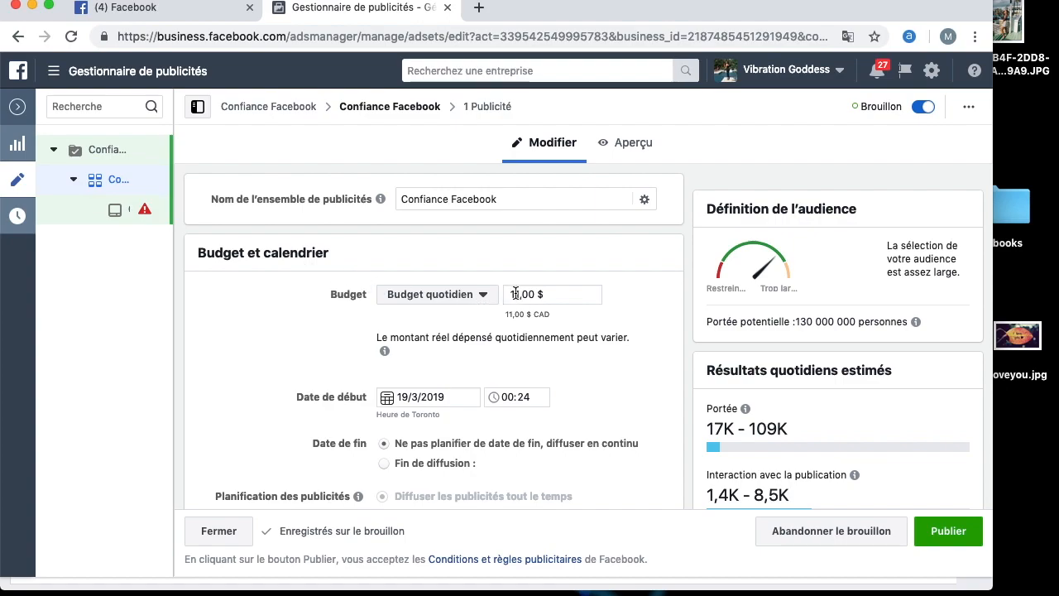
{"action": "key", "text": "BackSpace"}
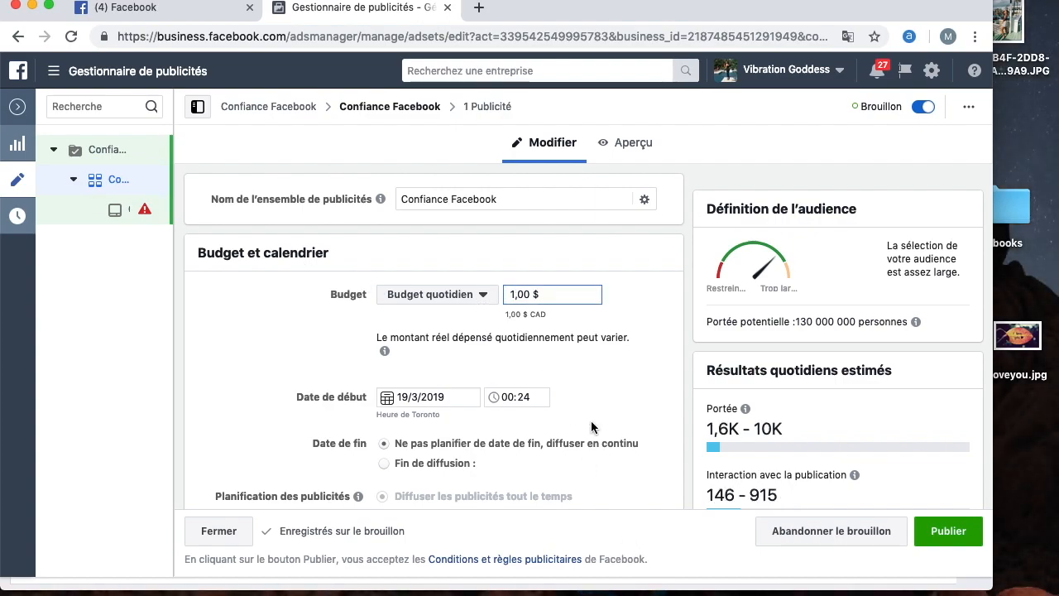
{"action": "left_click", "coordinate": [574, 369]}
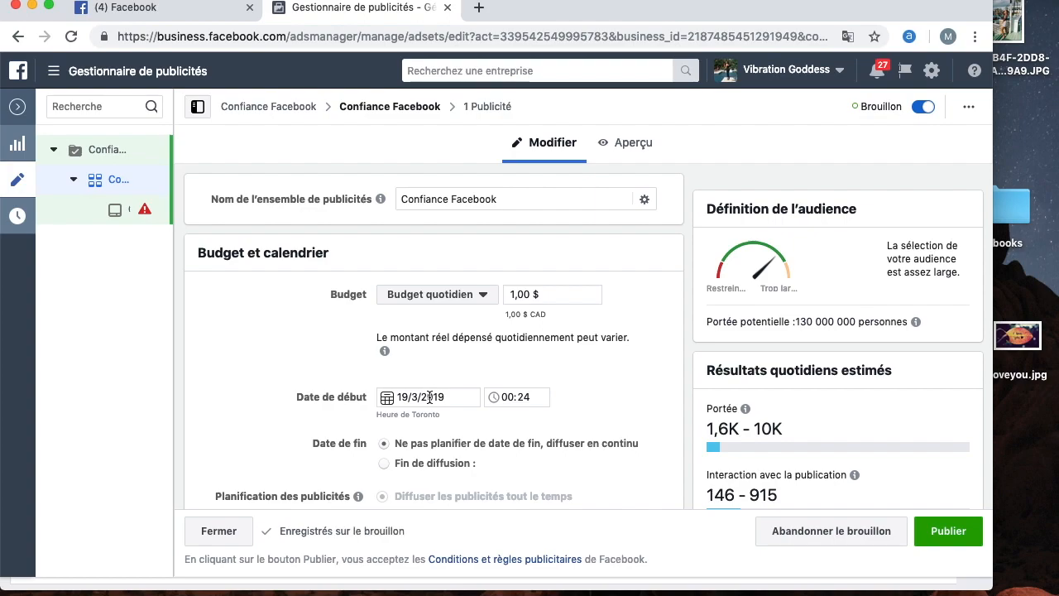
Give the ad set a fixed end of delivery, with 22/3/2019 as the end date.
{"action": "scroll", "coordinate": [428, 395], "scroll_direction": "down", "scroll_amount": 5}
{"action": "left_click", "coordinate": [384, 302]}
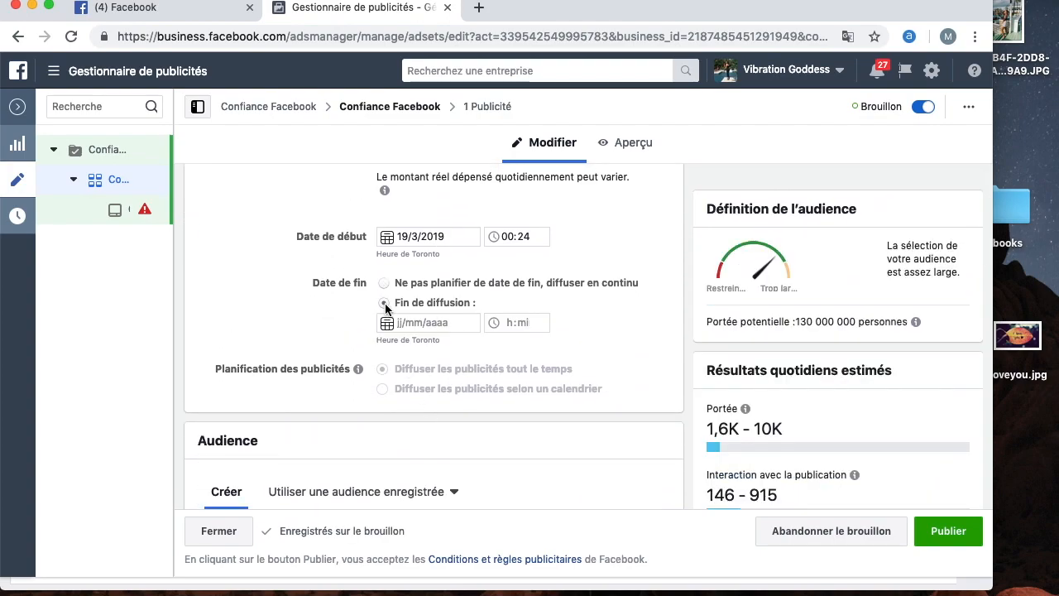
{"action": "left_click", "coordinate": [436, 236]}
{"action": "left_click", "coordinate": [424, 376]}
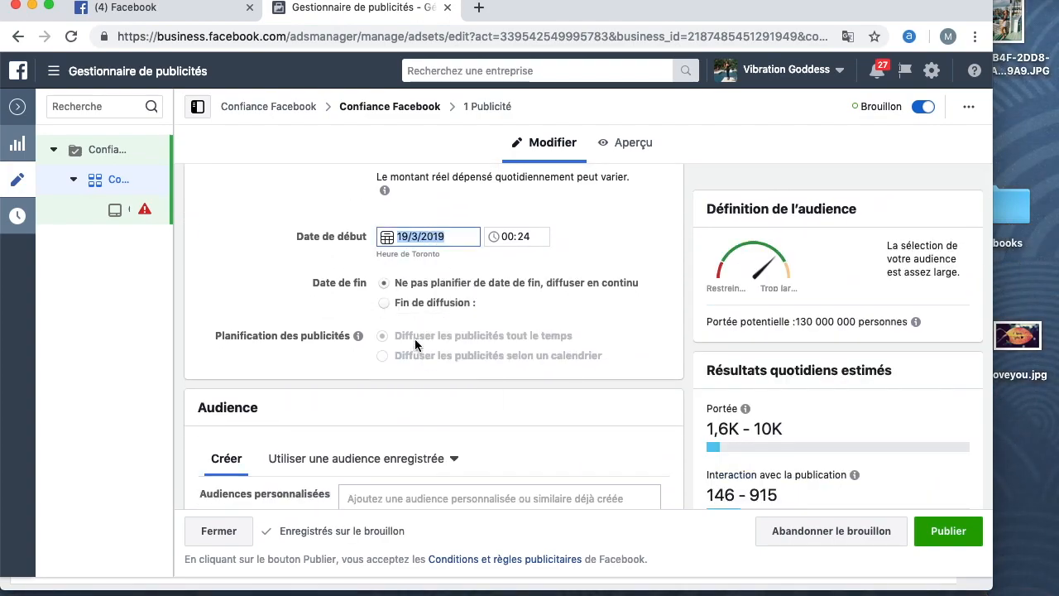
{"action": "left_click", "coordinate": [421, 302]}
{"action": "left_click", "coordinate": [409, 323]}
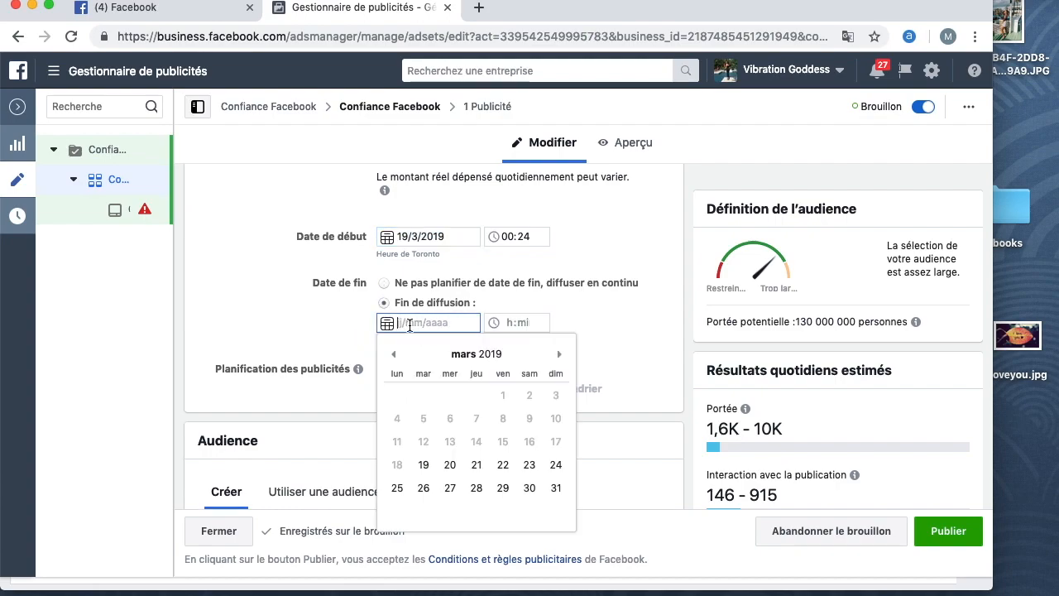
{"action": "left_click", "coordinate": [502, 464]}
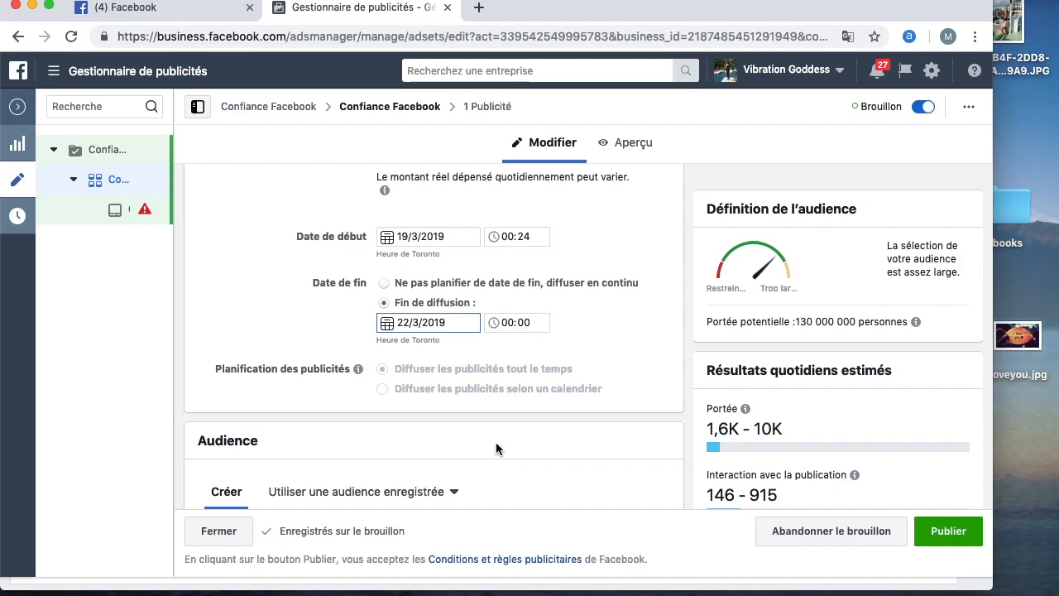
Change the ad set's end date to 23/3/2019.
{"action": "scroll", "coordinate": [475, 377], "scroll_direction": "down", "scroll_amount": 2}
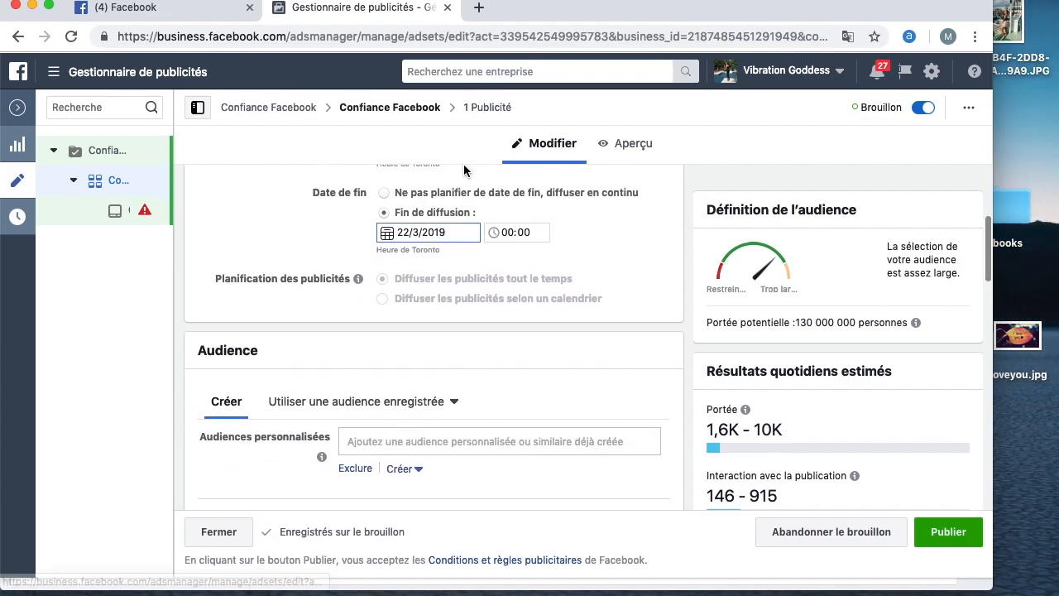
{"action": "scroll", "coordinate": [455, 173], "scroll_direction": "up", "scroll_amount": 4}
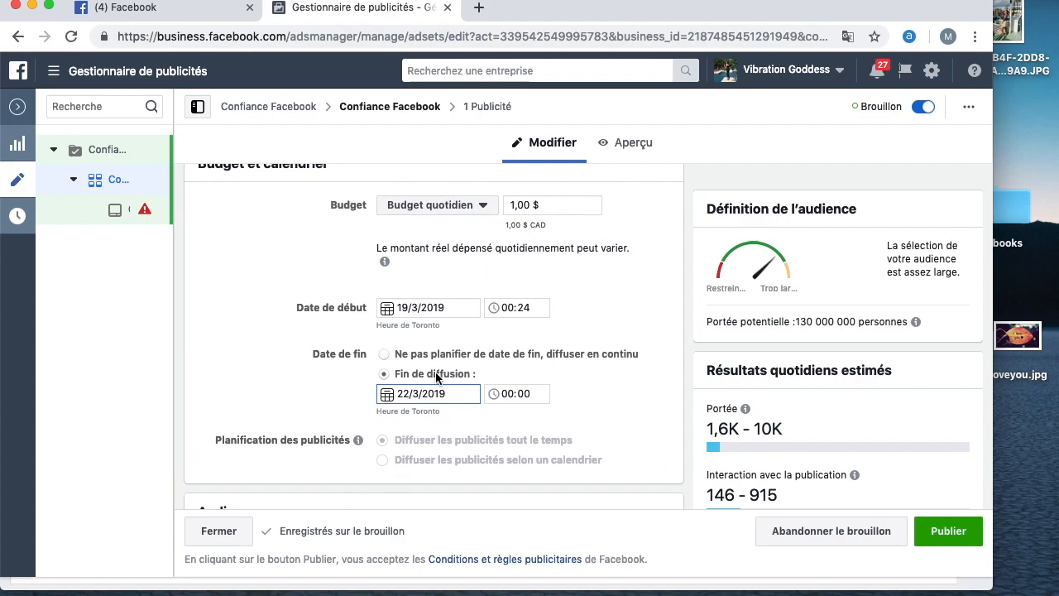
{"action": "scroll", "coordinate": [436, 377], "scroll_direction": "down", "scroll_amount": 5}
{"action": "scroll", "coordinate": [436, 376], "scroll_direction": "up", "scroll_amount": 2}
{"action": "scroll", "coordinate": [435, 378], "scroll_direction": "up", "scroll_amount": 1}
{"action": "left_click", "coordinate": [444, 330]}
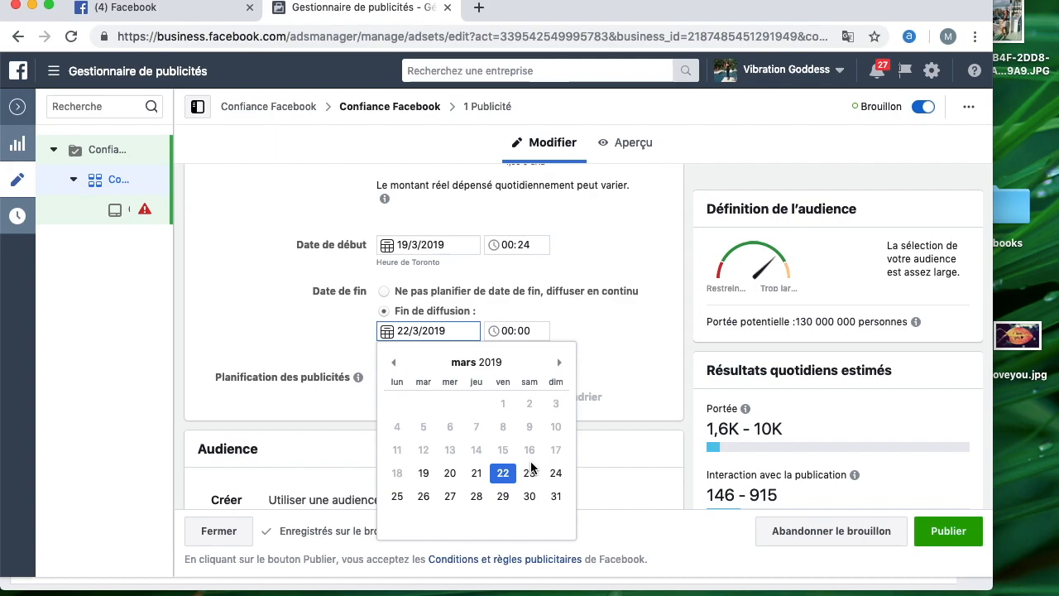
{"action": "left_click", "coordinate": [530, 470]}
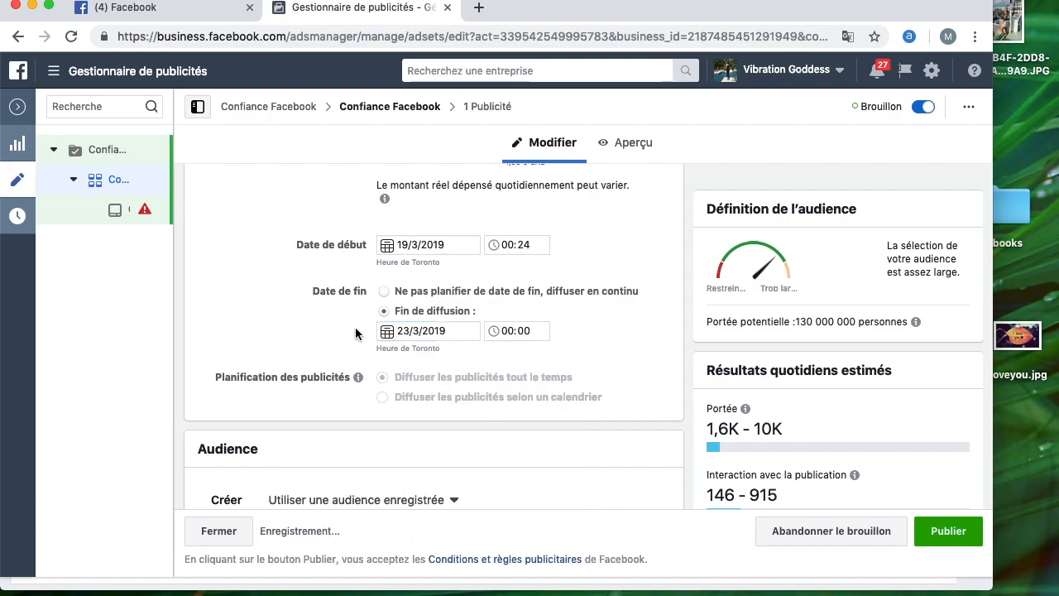
Remove Indonésie from the audience locations and include the countries Canada and France.
{"action": "scroll", "coordinate": [355, 333], "scroll_direction": "down", "scroll_amount": 7}
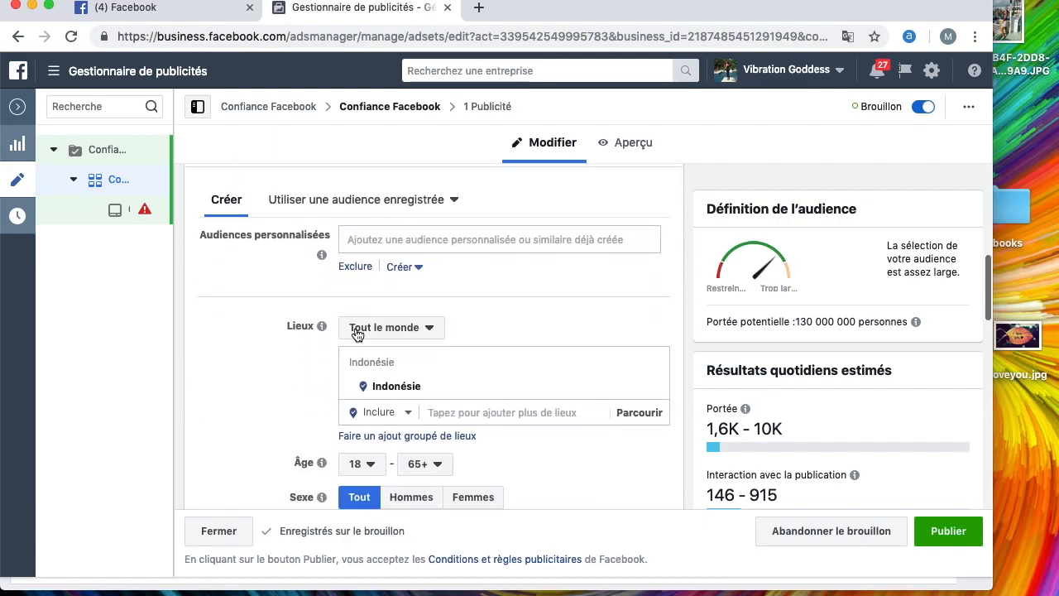
{"action": "scroll", "coordinate": [380, 239], "scroll_direction": "down", "scroll_amount": 3}
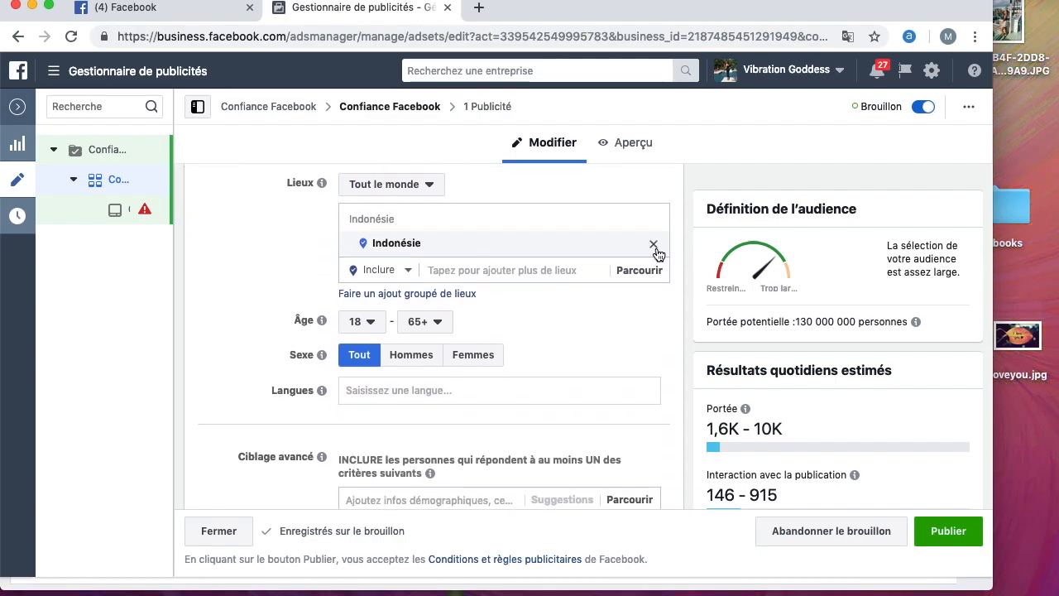
{"action": "left_click", "coordinate": [655, 246]}
{"action": "left_click", "coordinate": [483, 299]}
{"action": "type", "text": "Canada"}
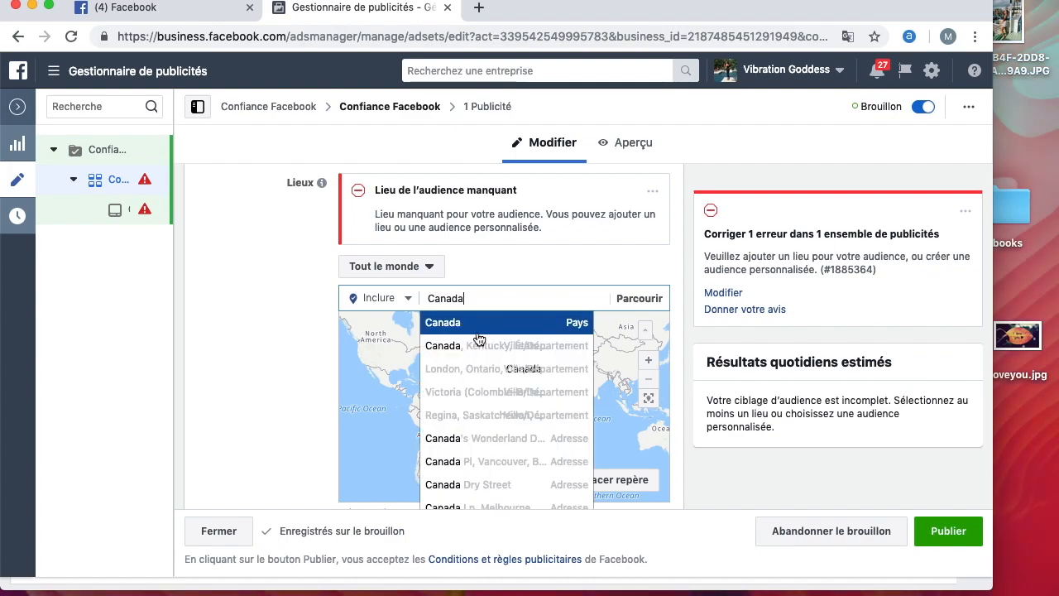
{"action": "left_click", "coordinate": [476, 322]}
{"action": "type", "text": "France"}
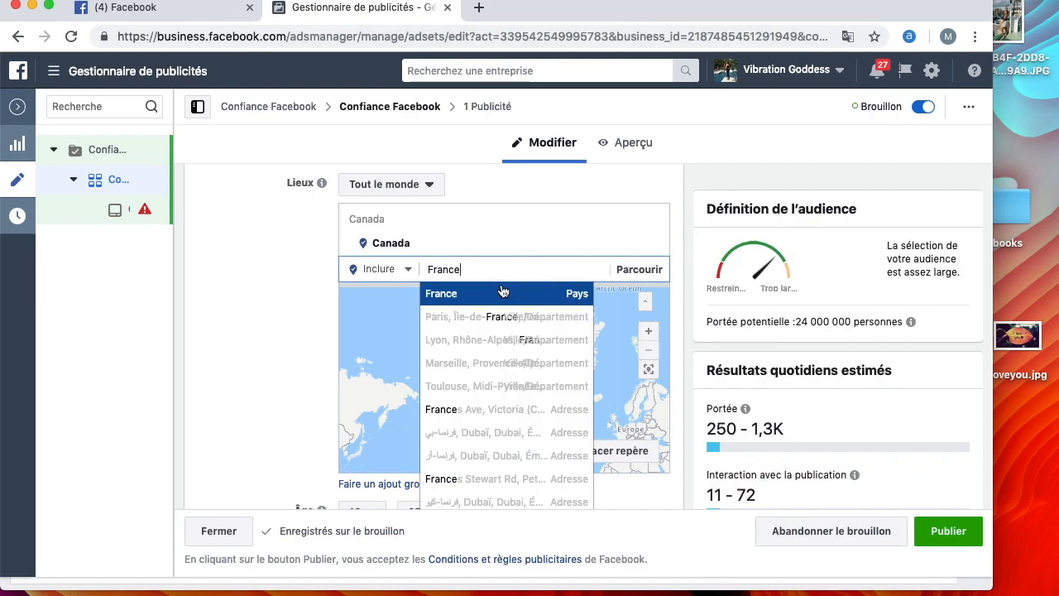
{"action": "left_click", "coordinate": [499, 296]}
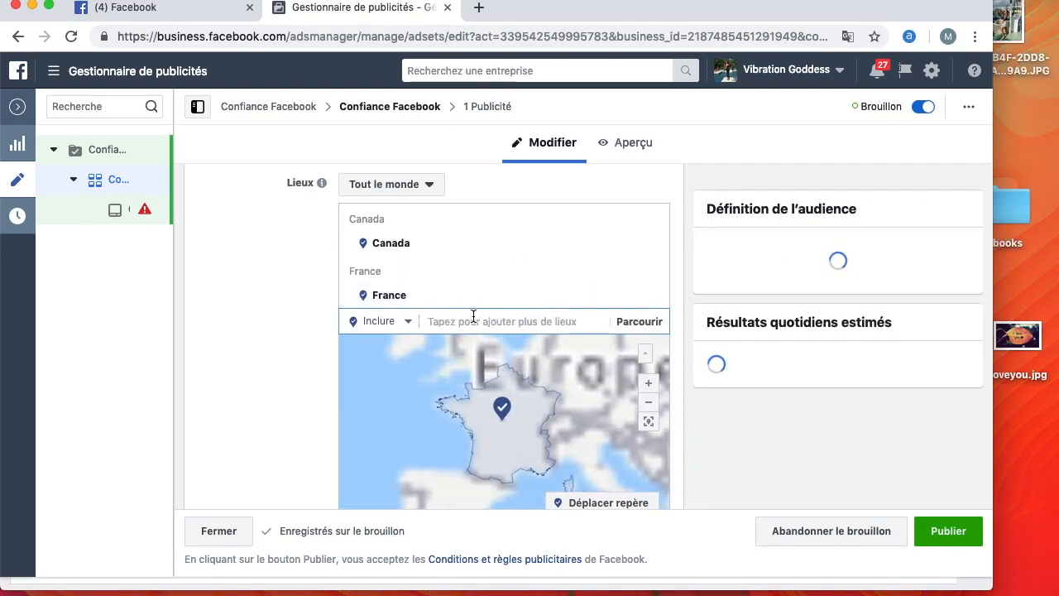
Search the audience locations for "Afrique" and include Rustenburg (Afrique du Sud), North West.
{"action": "type", "text": "Afriqu"}
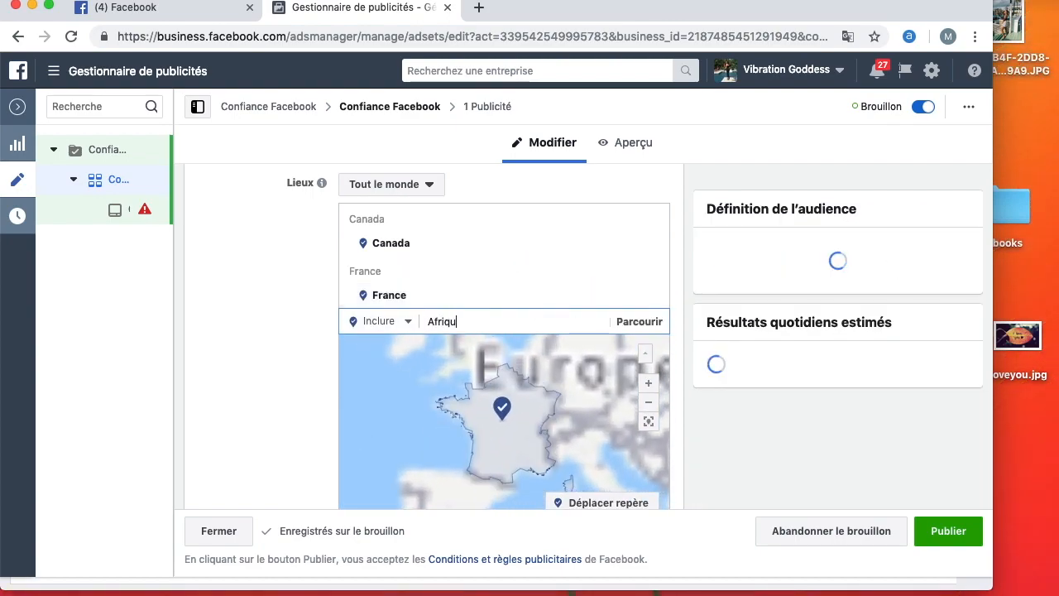
{"action": "type", "text": "e"}
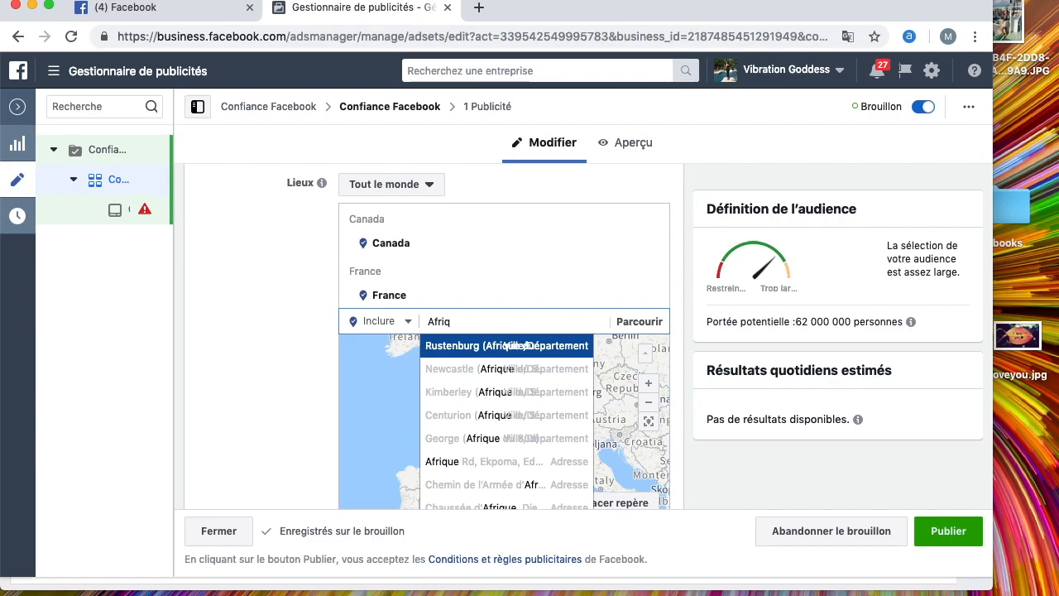
{"action": "key", "text": "BackSpace"}
{"action": "key", "text": "BackSpace"}
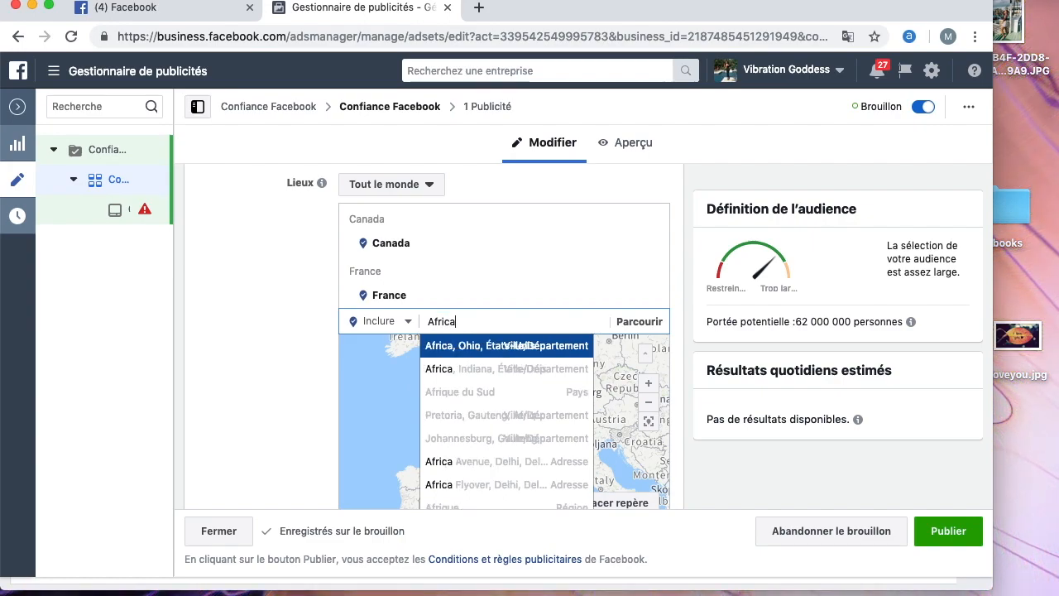
{"action": "key", "text": "BackSpace"}
{"action": "key", "text": "BackSpace"}
{"action": "key", "text": "BackSpace"}
{"action": "key", "text": "BackSpace"}
{"action": "key", "text": "BackSpace"}
{"action": "key", "text": "BackSpace"}
{"action": "type", "text": "A"}
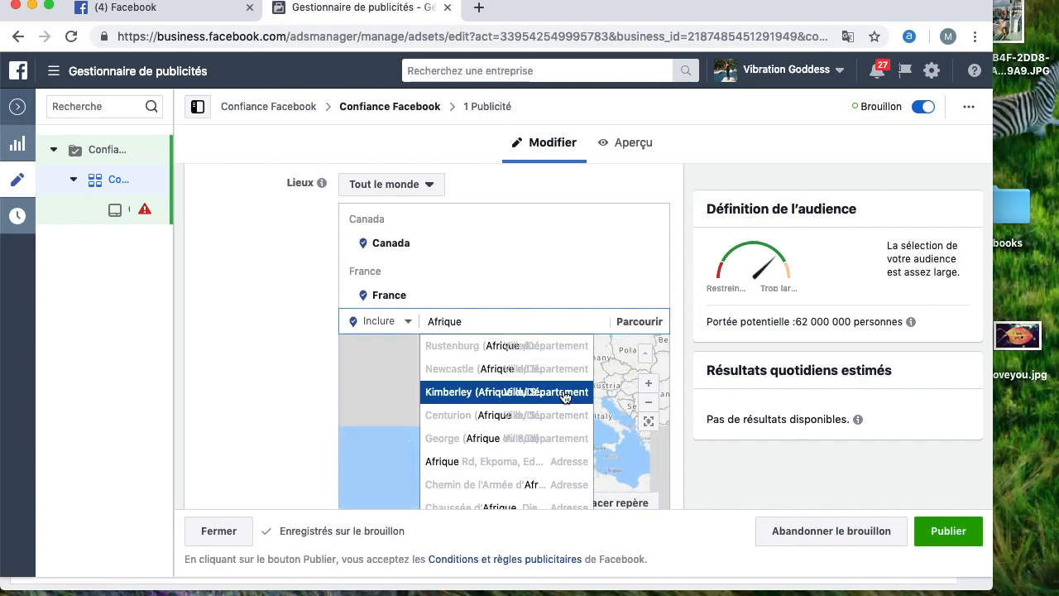
{"action": "scroll", "coordinate": [287, 421], "scroll_direction": "down", "scroll_amount": 3}
{"action": "scroll", "coordinate": [294, 426], "scroll_direction": "up", "scroll_amount": 1}
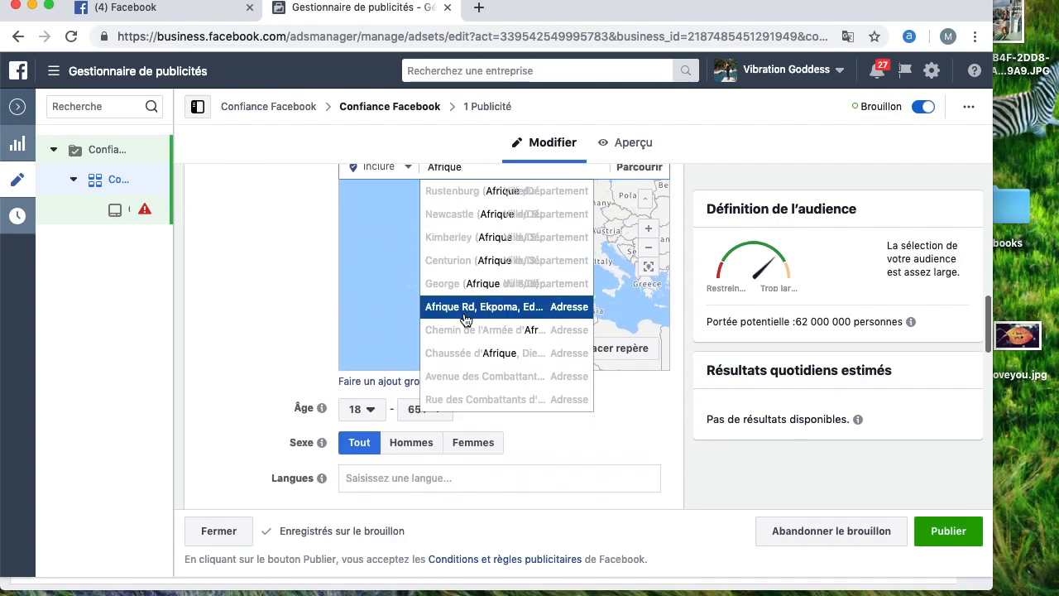
{"action": "left_click", "coordinate": [472, 190]}
{"action": "scroll", "coordinate": [335, 233], "scroll_direction": "up", "scroll_amount": 1}
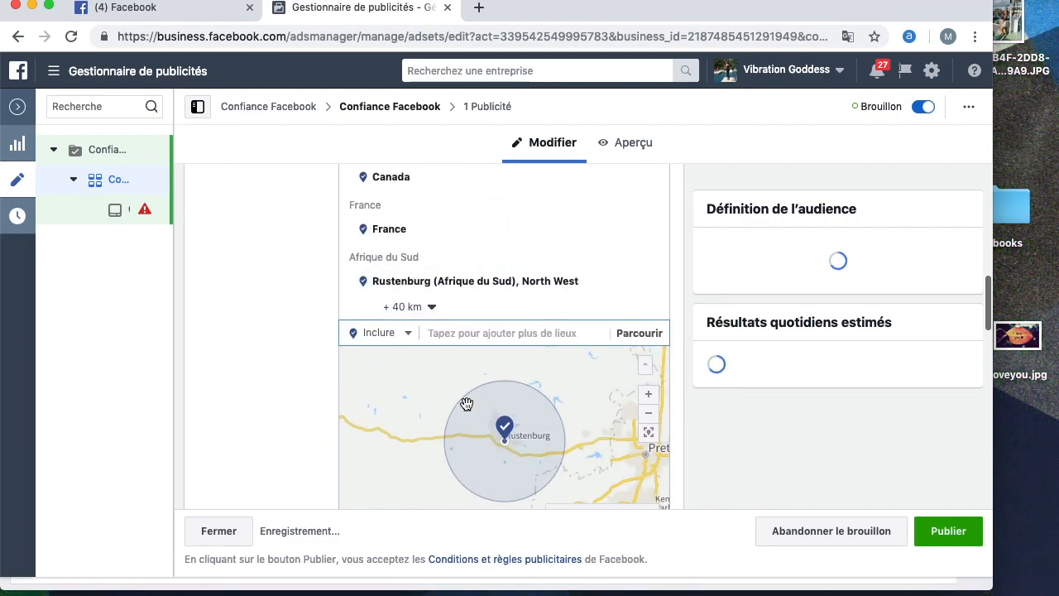
Set the audience's maximum age to 45.
{"action": "scroll", "coordinate": [445, 318], "scroll_direction": "down", "scroll_amount": 2}
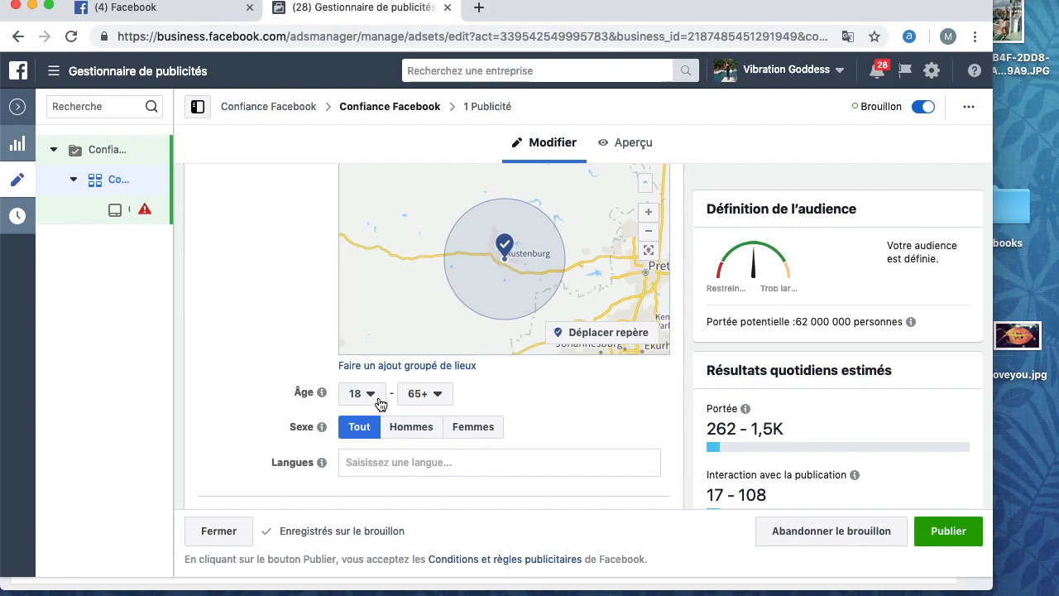
{"action": "left_click", "coordinate": [417, 393]}
{"action": "scroll", "coordinate": [397, 175], "scroll_direction": "up", "scroll_amount": 2}
{"action": "scroll", "coordinate": [396, 175], "scroll_direction": "down", "scroll_amount": 2}
{"action": "scroll", "coordinate": [430, 193], "scroll_direction": "up", "scroll_amount": 3}
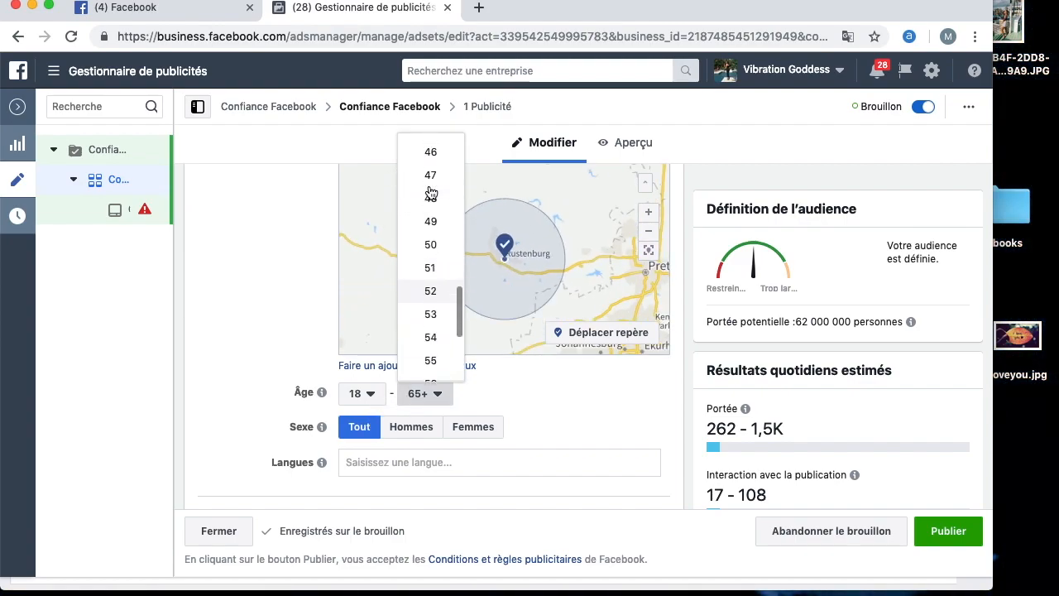
{"action": "scroll", "coordinate": [430, 193], "scroll_direction": "up", "scroll_amount": 3}
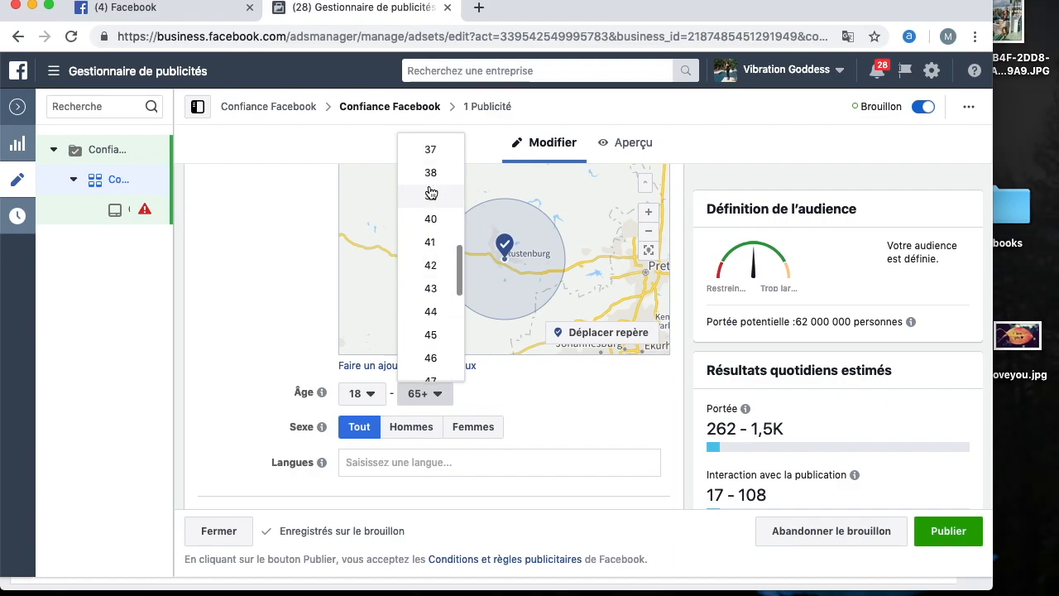
{"action": "scroll", "coordinate": [430, 192], "scroll_direction": "up", "scroll_amount": 2}
{"action": "scroll", "coordinate": [430, 193], "scroll_direction": "down", "scroll_amount": 2}
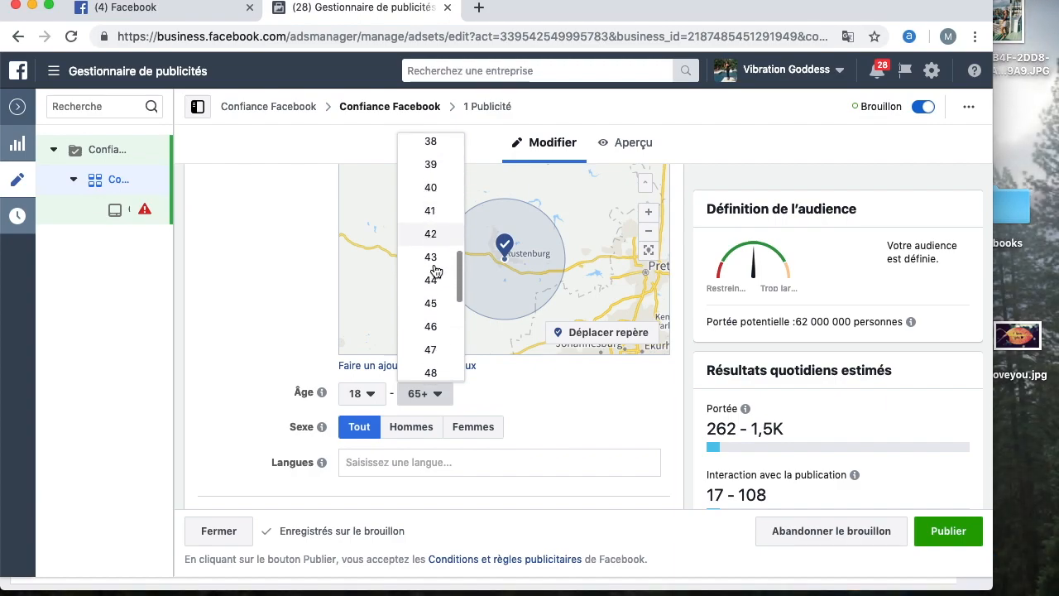
{"action": "left_click", "coordinate": [435, 304]}
{"action": "scroll", "coordinate": [420, 405], "scroll_direction": "down", "scroll_amount": 2}
{"action": "left_click", "coordinate": [412, 379]}
{"action": "type", "text": "fran"}
{"action": "left_click", "coordinate": [390, 407]}
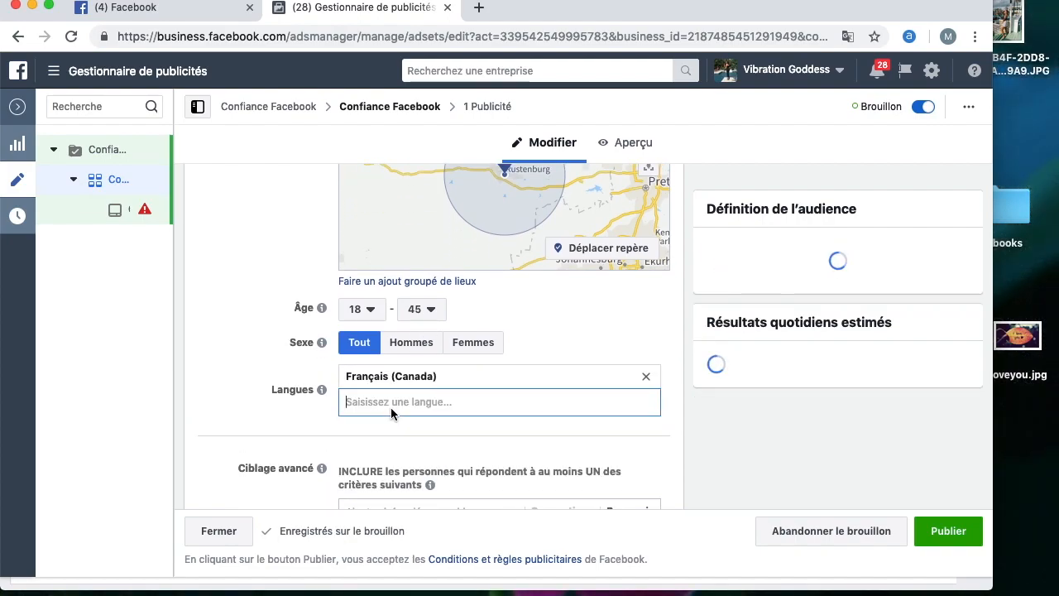
{"action": "left_click", "coordinate": [646, 376]}
Set the audience language to "Français (Tout)".
{"action": "left_click", "coordinate": [439, 378]}
{"action": "type", "text": "franc"}
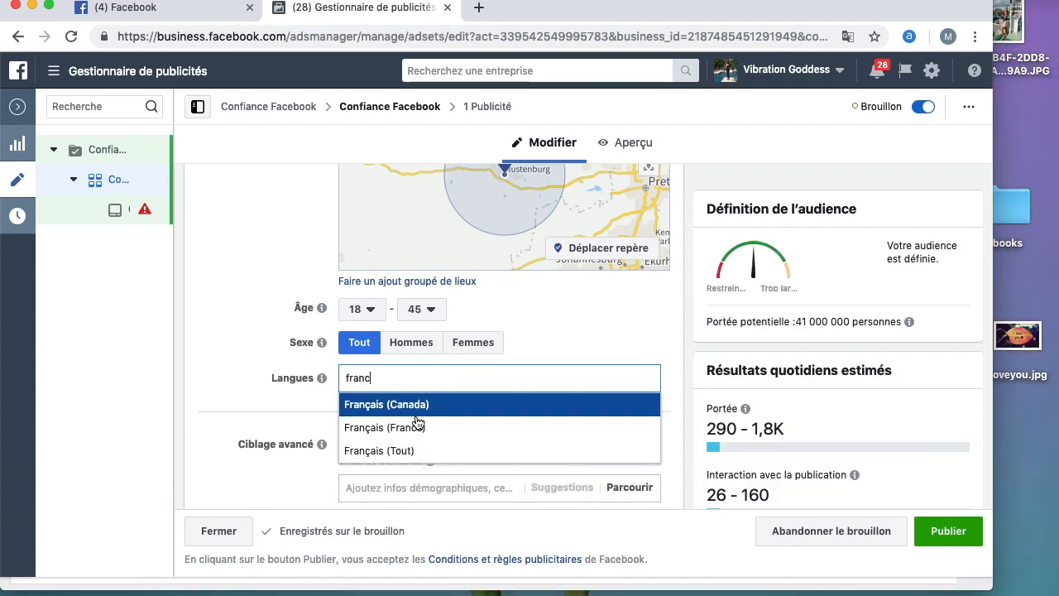
{"action": "left_click", "coordinate": [364, 450]}
Review the audience's advanced targeting and connection options and the ad set's placement settings.
{"action": "scroll", "coordinate": [354, 380], "scroll_direction": "down", "scroll_amount": 3}
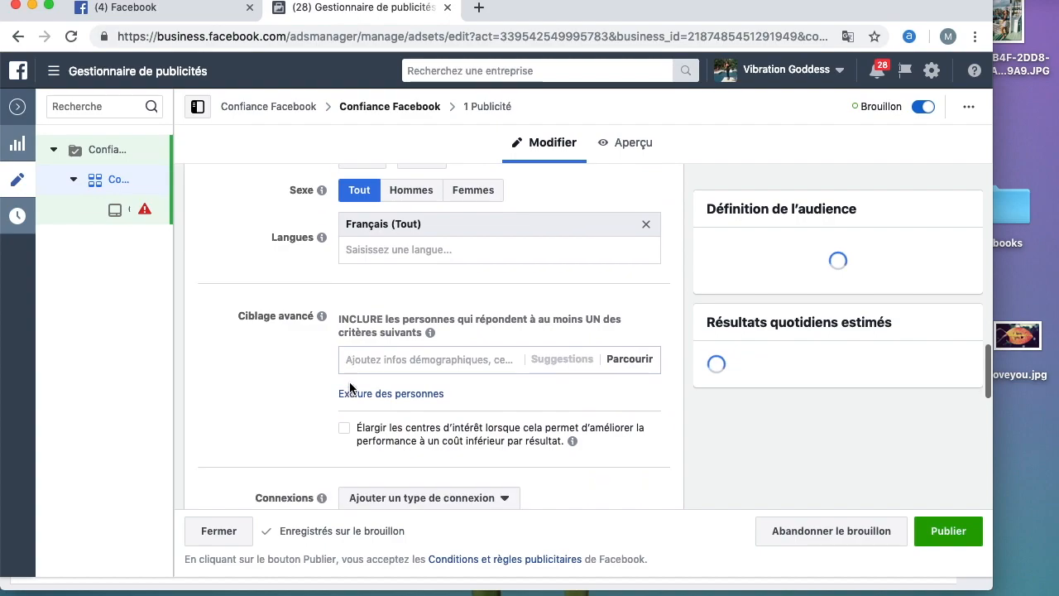
{"action": "scroll", "coordinate": [350, 387], "scroll_direction": "down", "scroll_amount": 2}
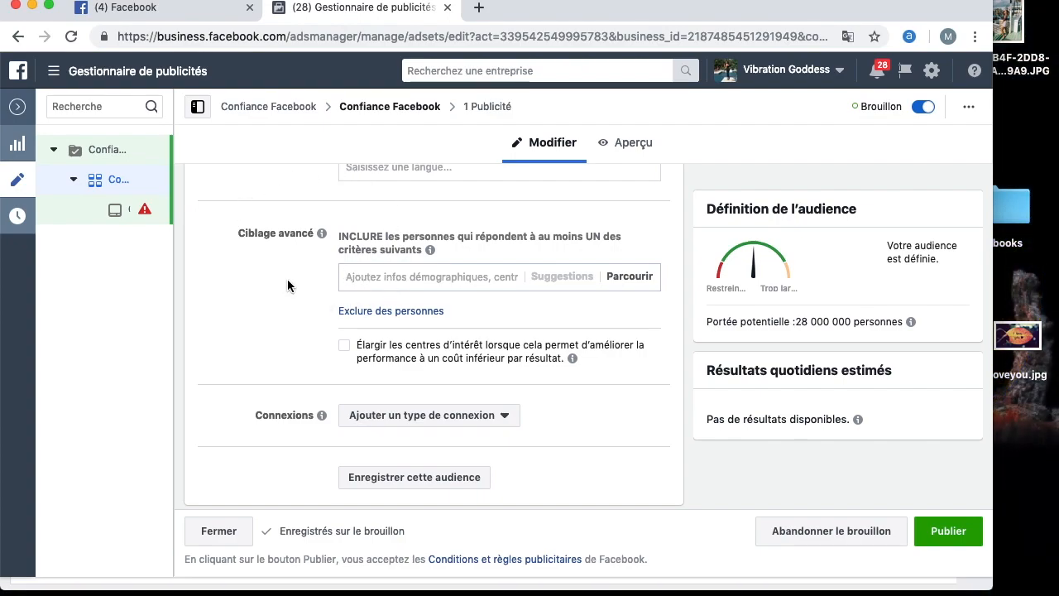
{"action": "scroll", "coordinate": [298, 296], "scroll_direction": "down", "scroll_amount": 3}
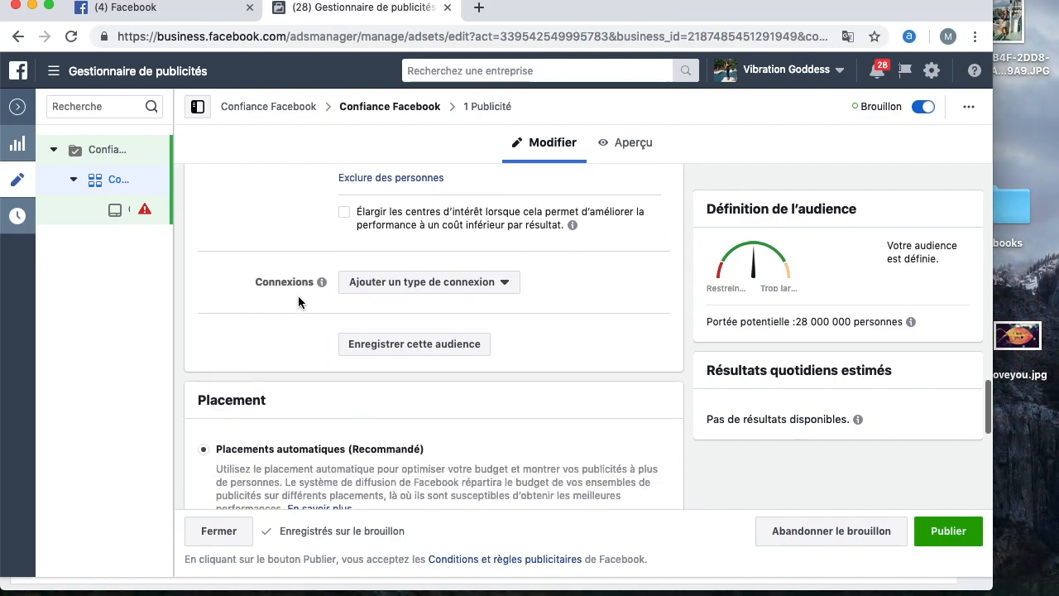
{"action": "scroll", "coordinate": [298, 296], "scroll_direction": "up", "scroll_amount": 4}
{"action": "scroll", "coordinate": [298, 295], "scroll_direction": "down", "scroll_amount": 5}
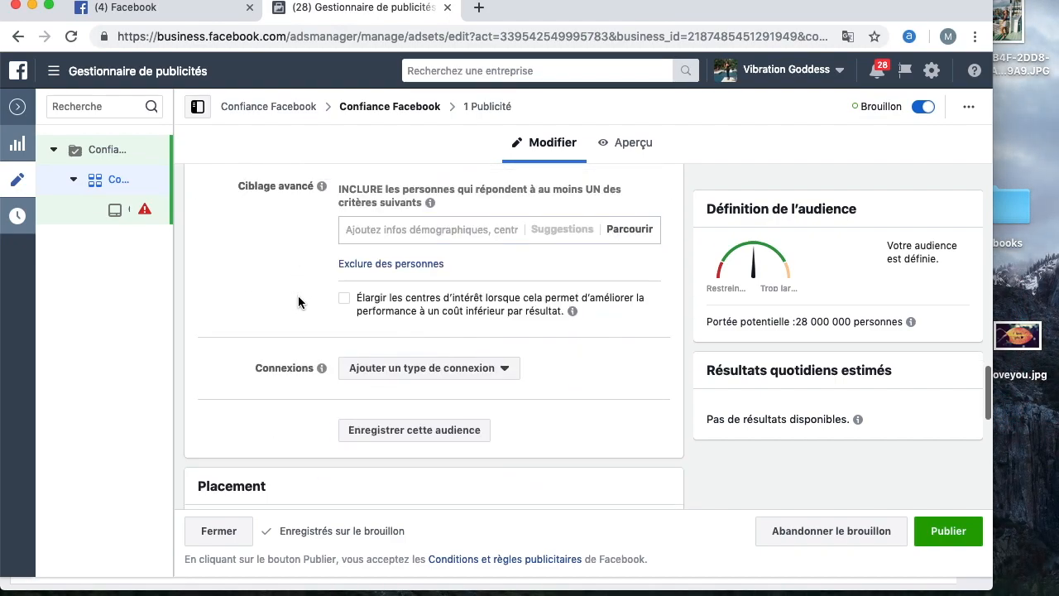
{"action": "scroll", "coordinate": [297, 296], "scroll_direction": "down", "scroll_amount": 3}
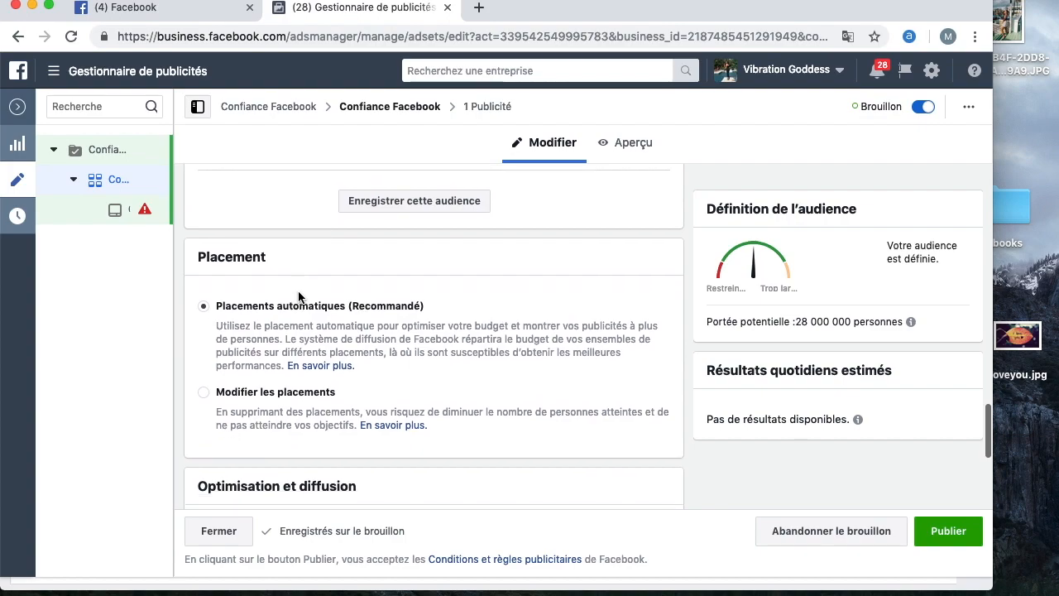
{"action": "scroll", "coordinate": [297, 291], "scroll_direction": "up", "scroll_amount": 1}
{"action": "scroll", "coordinate": [297, 290], "scroll_direction": "down", "scroll_amount": 2}
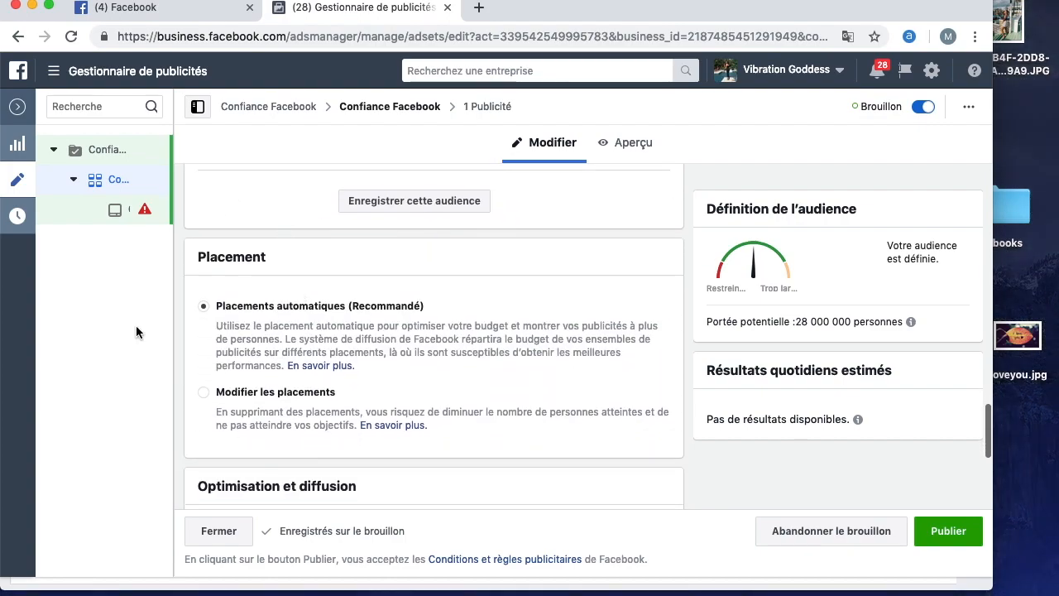
Switch the ad set to "Modifier les placements" and deselect the Facebook and Instagram platforms.
{"action": "left_click", "coordinate": [203, 392]}
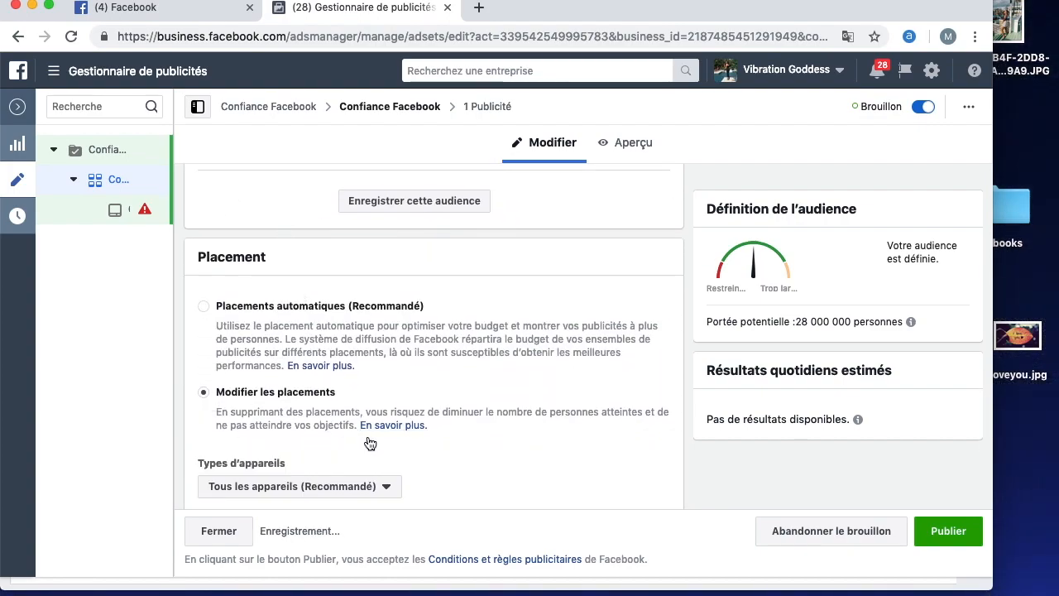
{"action": "scroll", "coordinate": [368, 440], "scroll_direction": "down", "scroll_amount": 6}
{"action": "scroll", "coordinate": [368, 435], "scroll_direction": "down", "scroll_amount": 3}
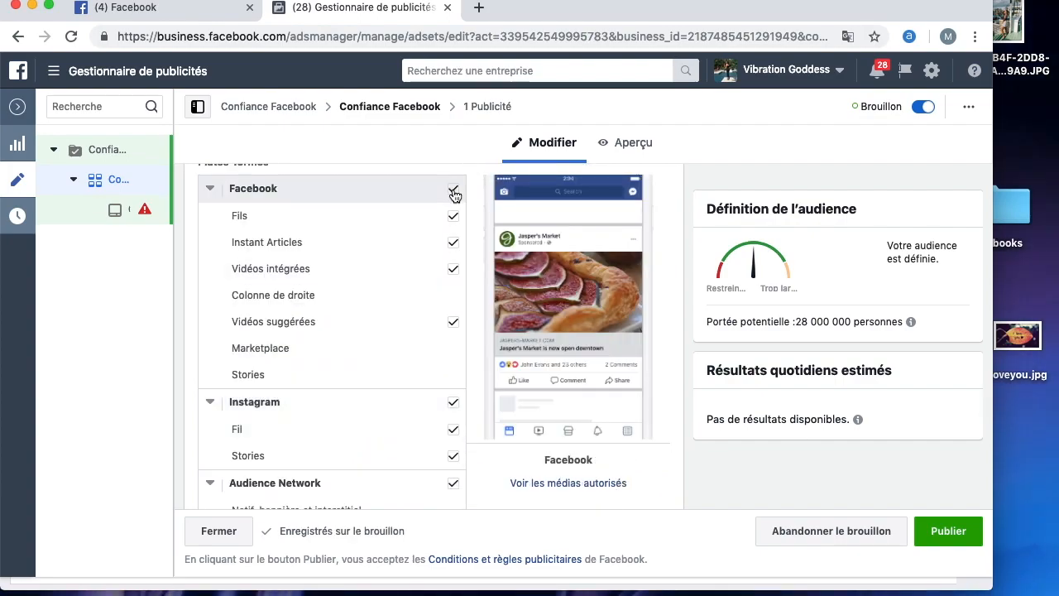
{"action": "left_click", "coordinate": [454, 189]}
{"action": "left_click", "coordinate": [454, 402]}
{"action": "scroll", "coordinate": [454, 410], "scroll_direction": "down", "scroll_amount": 4}
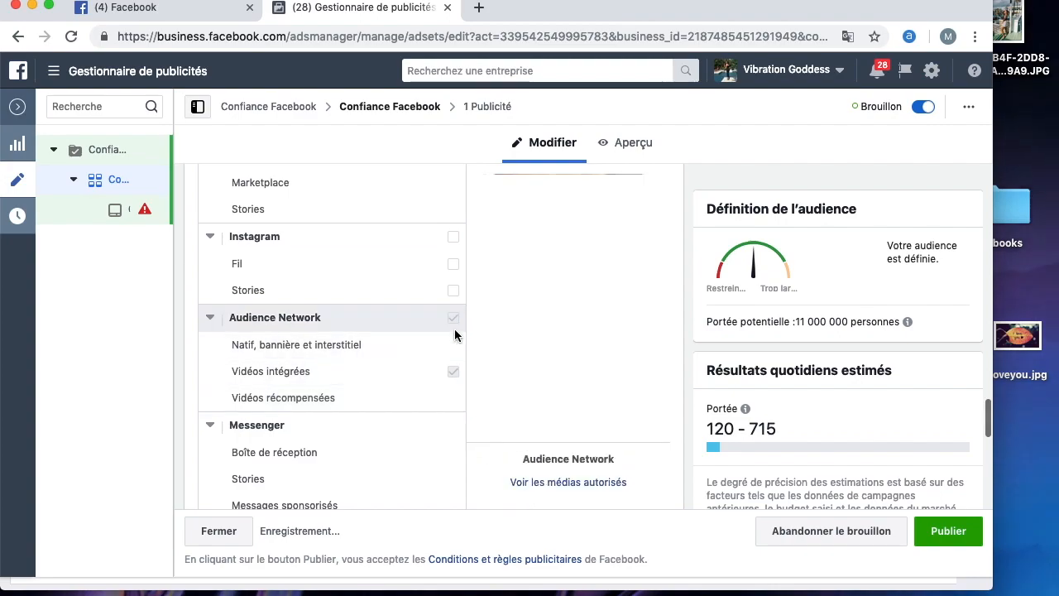
{"action": "scroll", "coordinate": [454, 328], "scroll_direction": "down", "scroll_amount": 5}
{"action": "scroll", "coordinate": [427, 279], "scroll_direction": "up", "scroll_amount": 5}
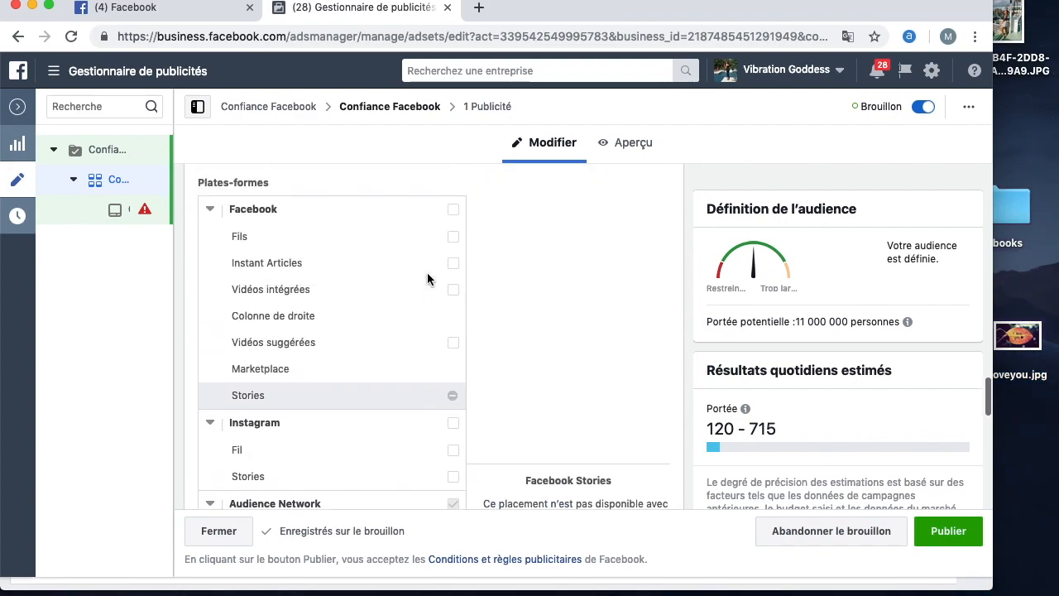
Enable the Facebook "Fils" placement for the ad set.
{"action": "left_click", "coordinate": [454, 251]}
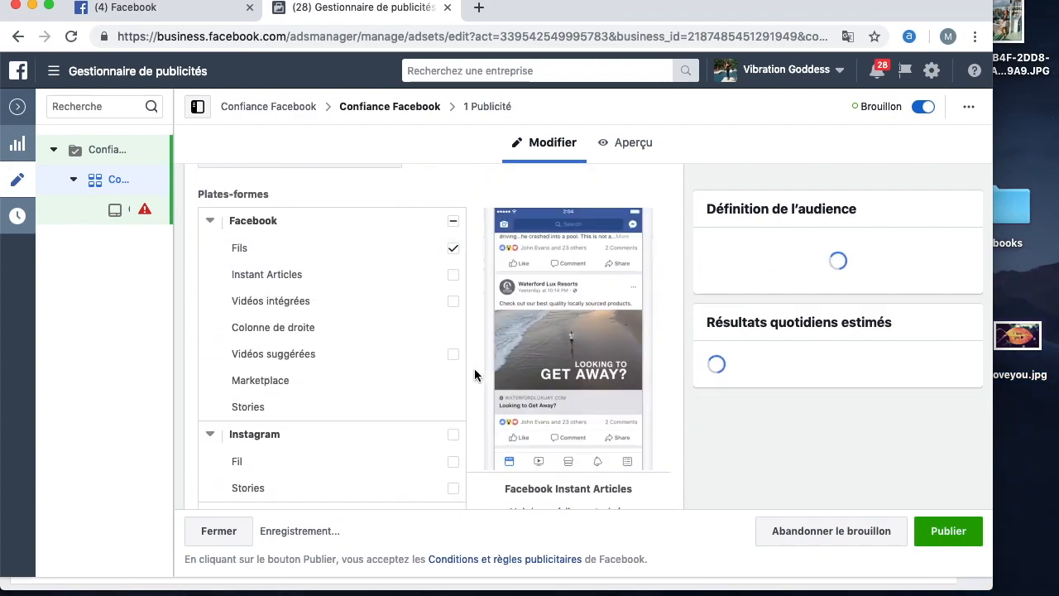
{"action": "scroll", "coordinate": [474, 369], "scroll_direction": "down", "scroll_amount": 5}
{"action": "scroll", "coordinate": [474, 368], "scroll_direction": "down", "scroll_amount": 8}
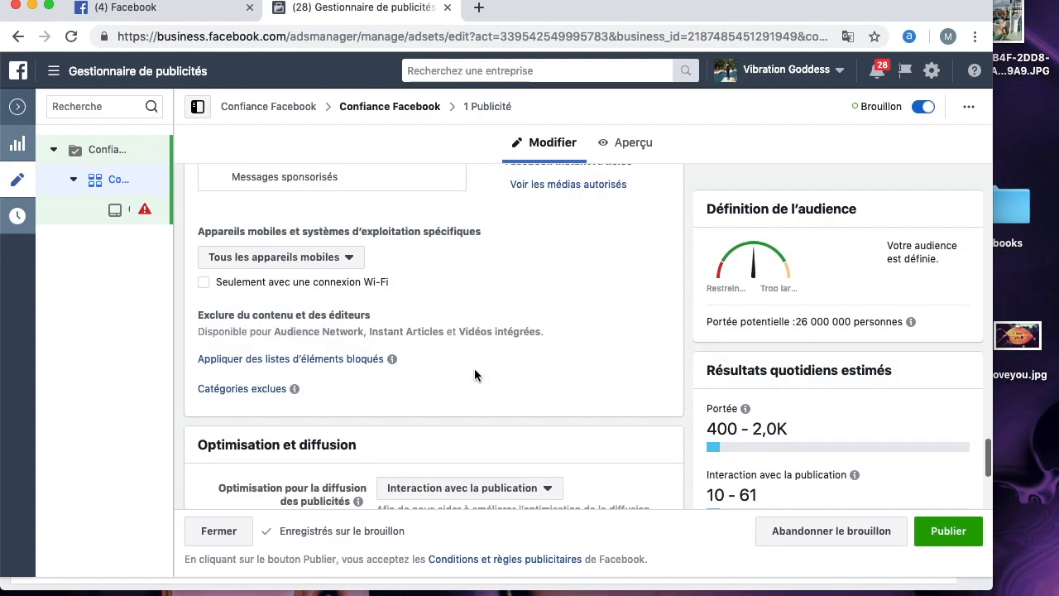
Review the ad set's budget, schedule, locations, age, language and advanced targeting settings.
{"action": "scroll", "coordinate": [474, 367], "scroll_direction": "up", "scroll_amount": 15}
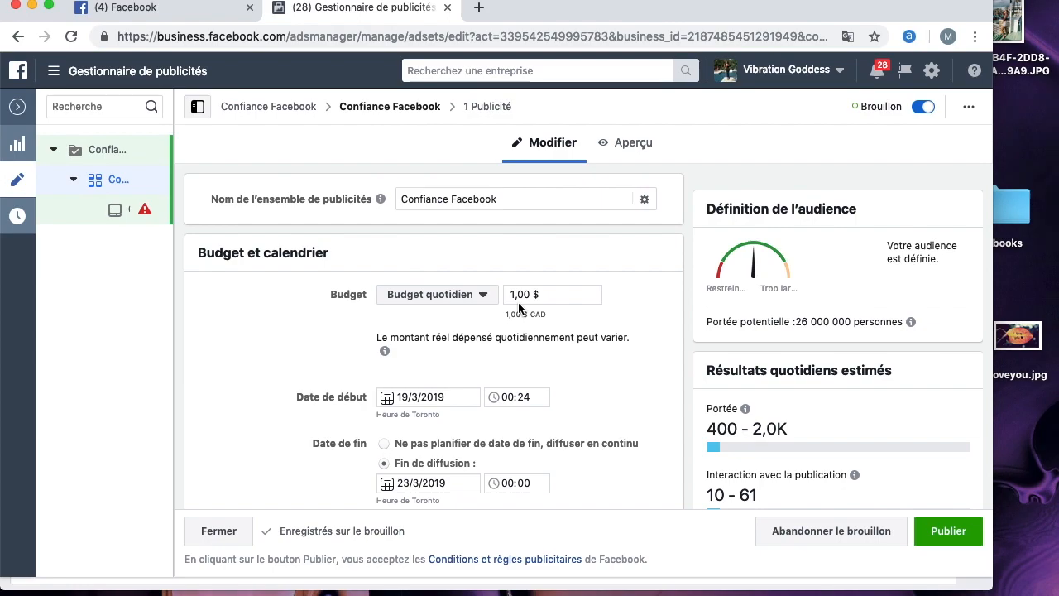
{"action": "scroll", "coordinate": [512, 296], "scroll_direction": "down", "scroll_amount": 5}
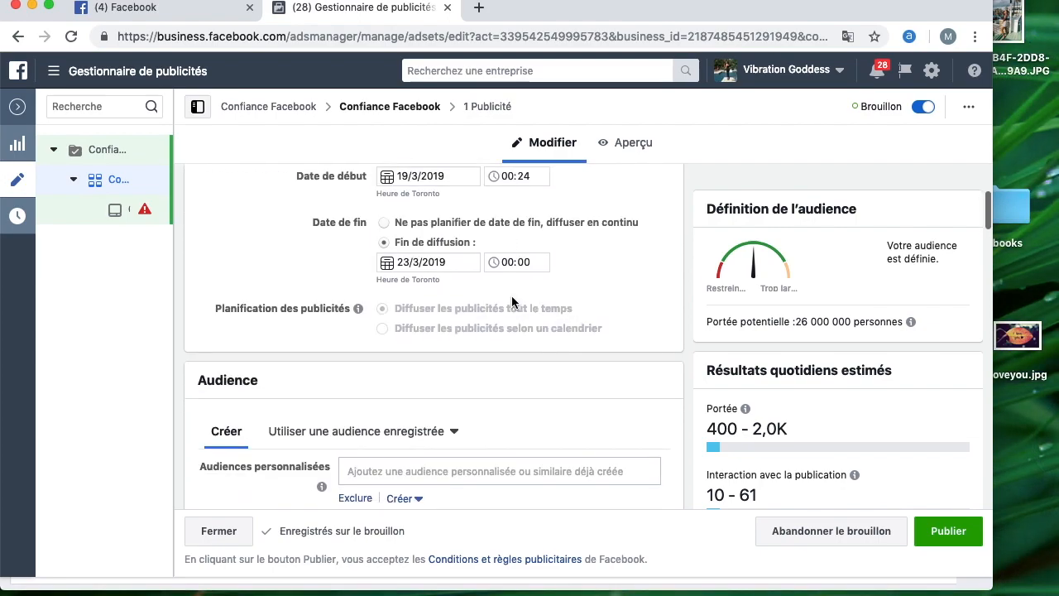
{"action": "scroll", "coordinate": [460, 242], "scroll_direction": "up", "scroll_amount": 2}
{"action": "scroll", "coordinate": [474, 327], "scroll_direction": "down", "scroll_amount": 5}
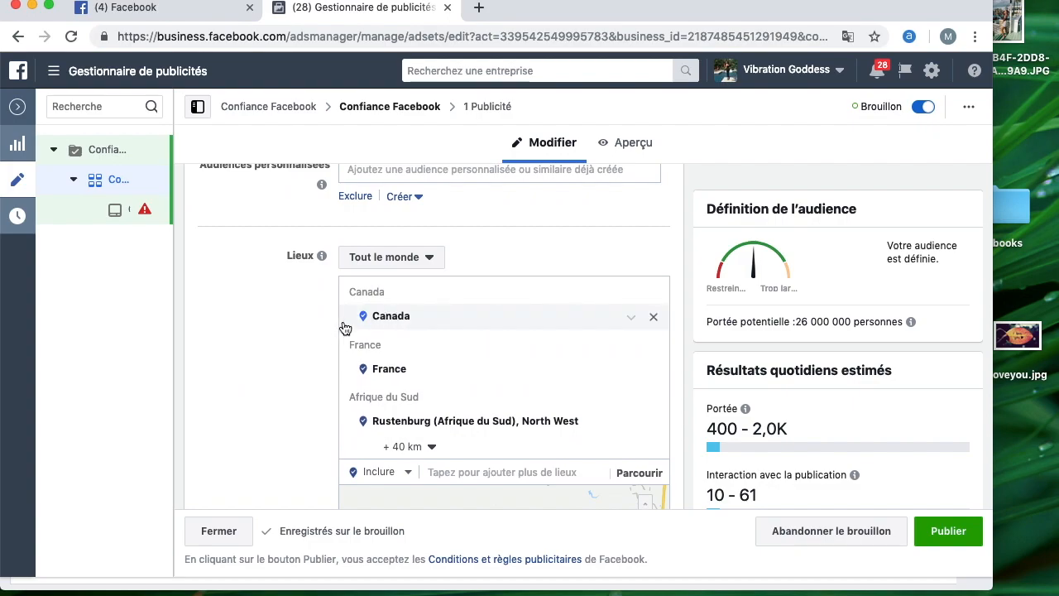
{"action": "scroll", "coordinate": [339, 443], "scroll_direction": "down", "scroll_amount": 4}
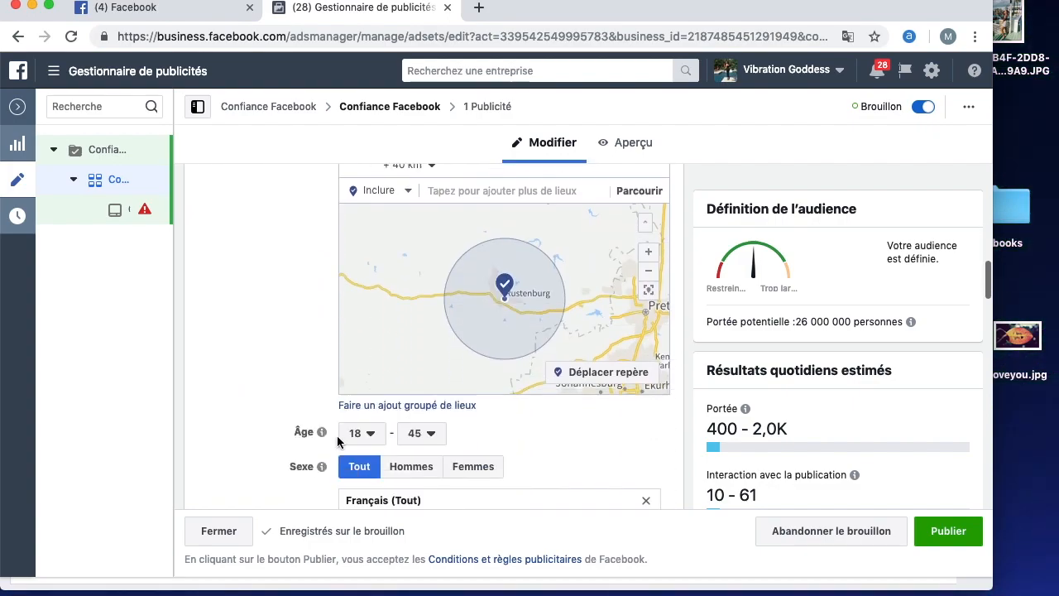
{"action": "scroll", "coordinate": [337, 442], "scroll_direction": "down", "scroll_amount": 5}
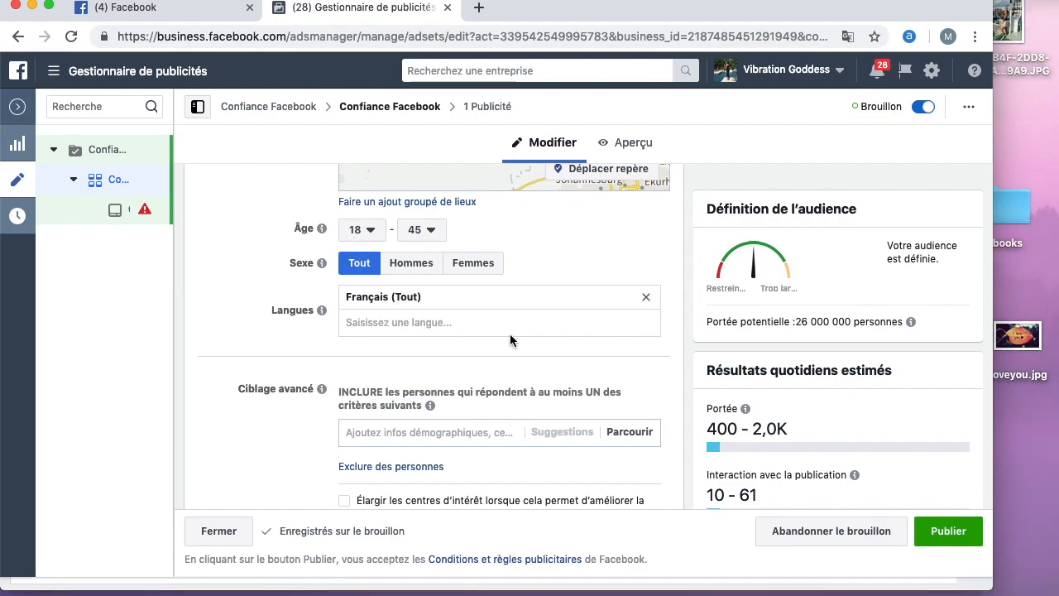
{"action": "scroll", "coordinate": [509, 333], "scroll_direction": "down", "scroll_amount": 4}
{"action": "scroll", "coordinate": [582, 380], "scroll_direction": "down", "scroll_amount": 1}
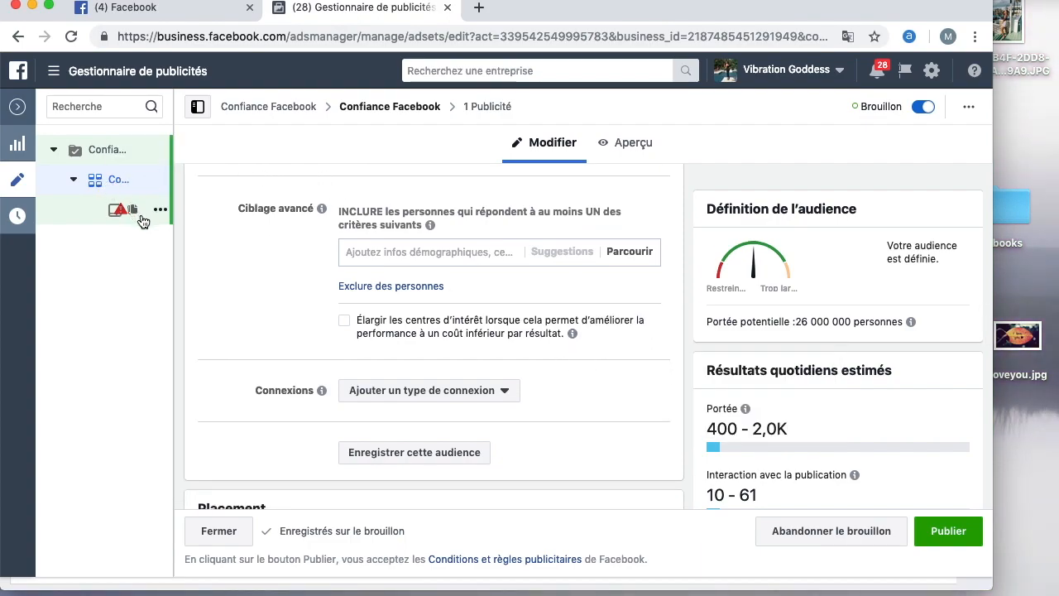
Open the campaign's ad and set its Facebook Page to "The Free Limitless People".
{"action": "left_click", "coordinate": [135, 217]}
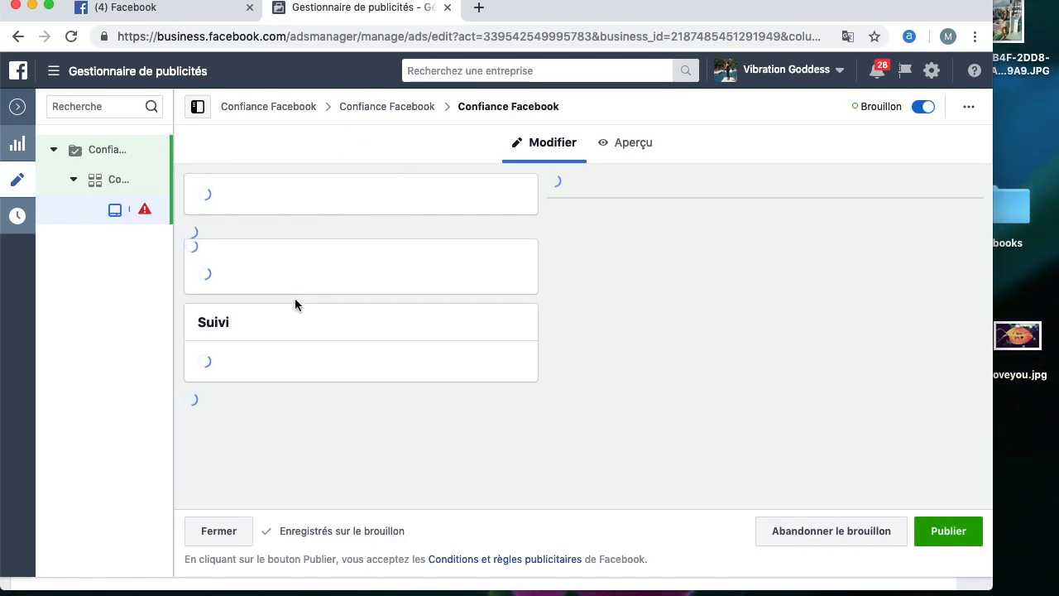
{"action": "scroll", "coordinate": [296, 304], "scroll_direction": "down", "scroll_amount": 3}
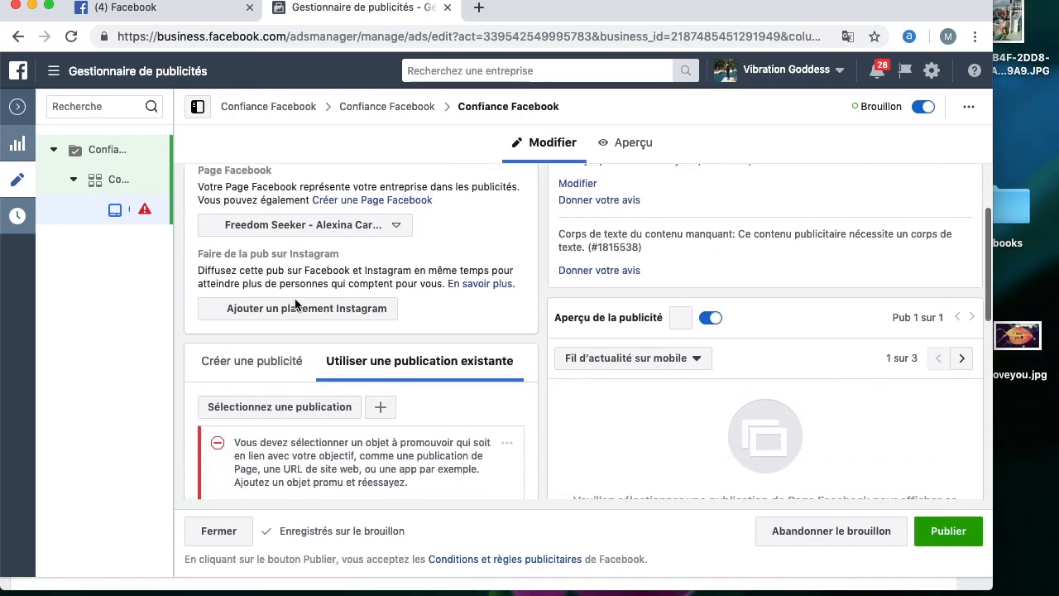
{"action": "left_click", "coordinate": [310, 222]}
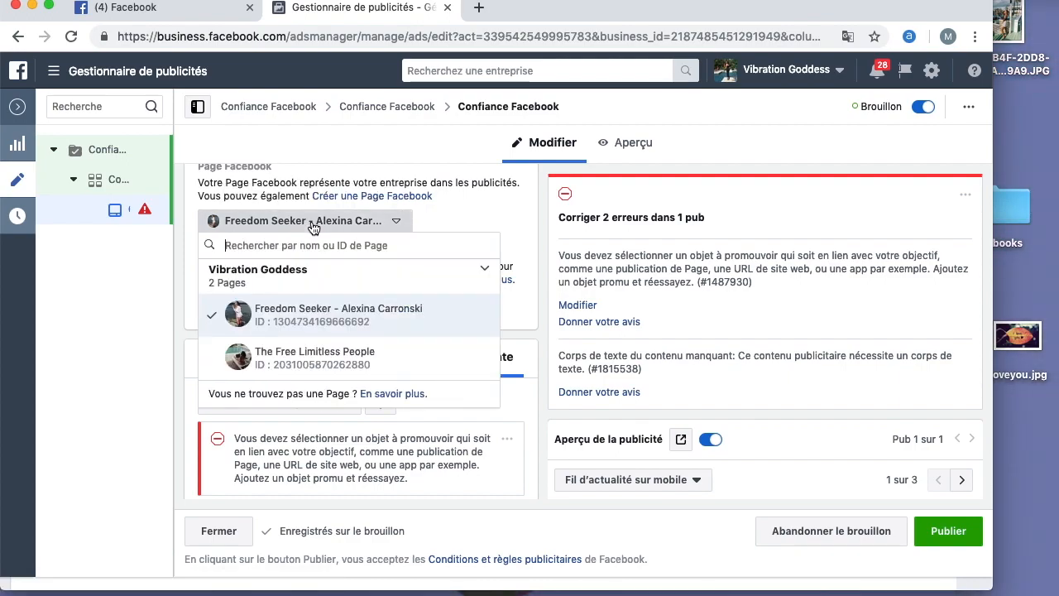
{"action": "left_click", "coordinate": [306, 365]}
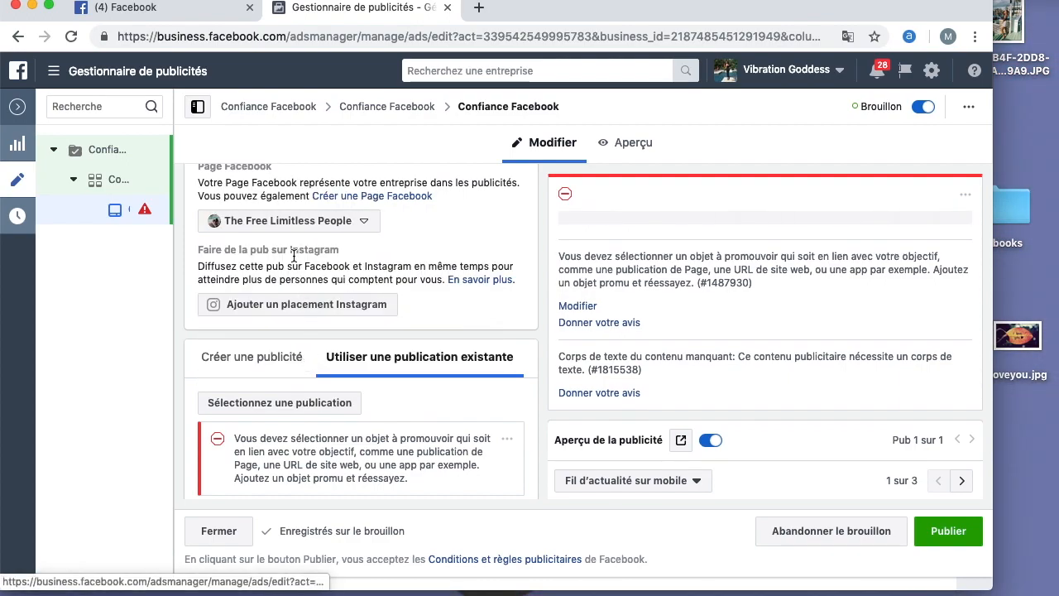
Use the existing Page post of 27 déc 2018 starting "Si vous vous des preuves quotidiennes" as the ad's content.
{"action": "scroll", "coordinate": [277, 335], "scroll_direction": "down", "scroll_amount": 3}
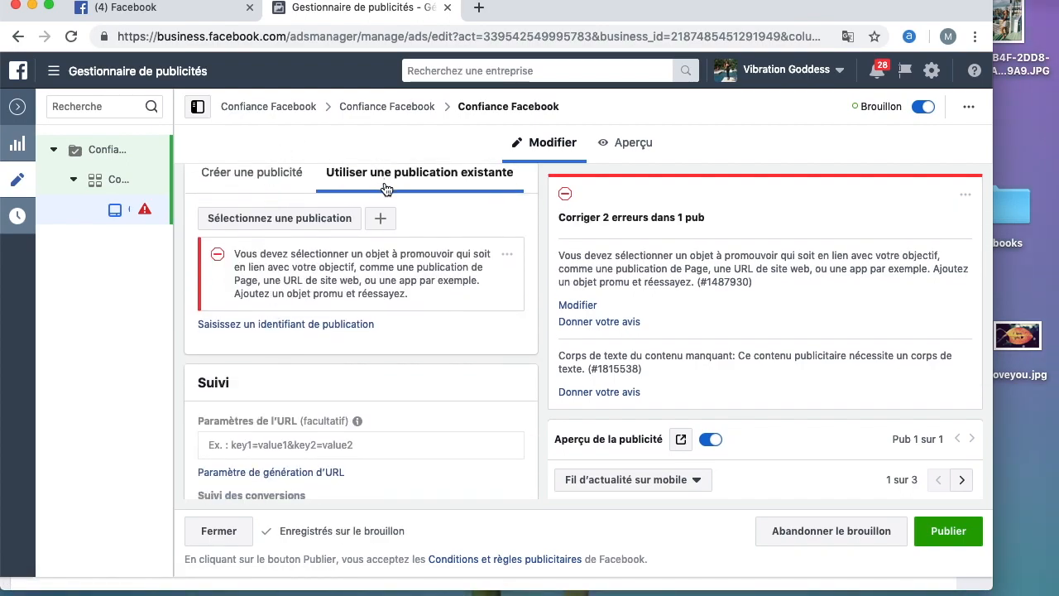
{"action": "scroll", "coordinate": [340, 217], "scroll_direction": "up", "scroll_amount": 1}
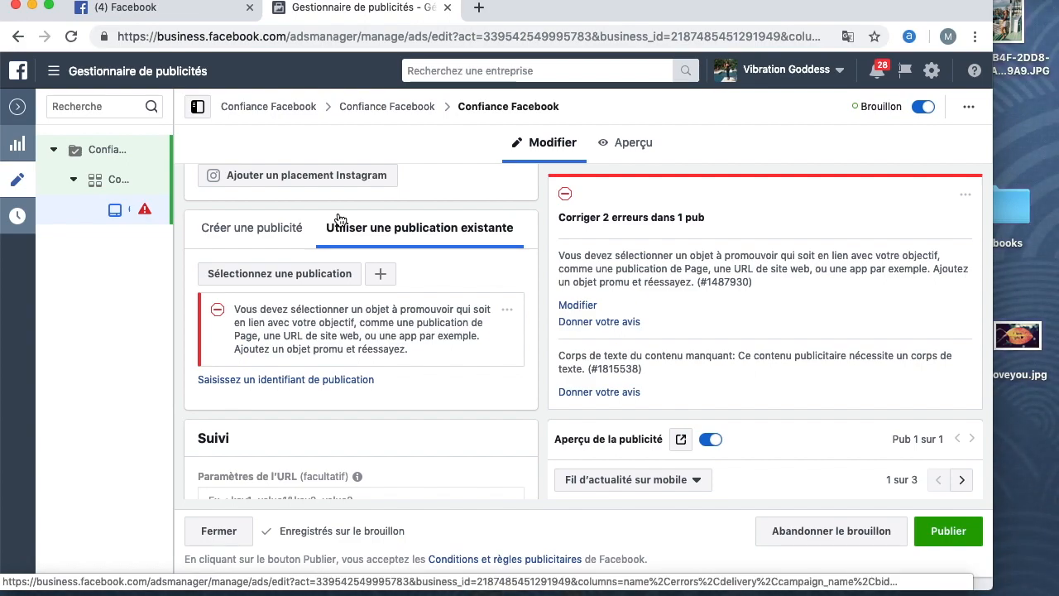
{"action": "left_click", "coordinate": [306, 276]}
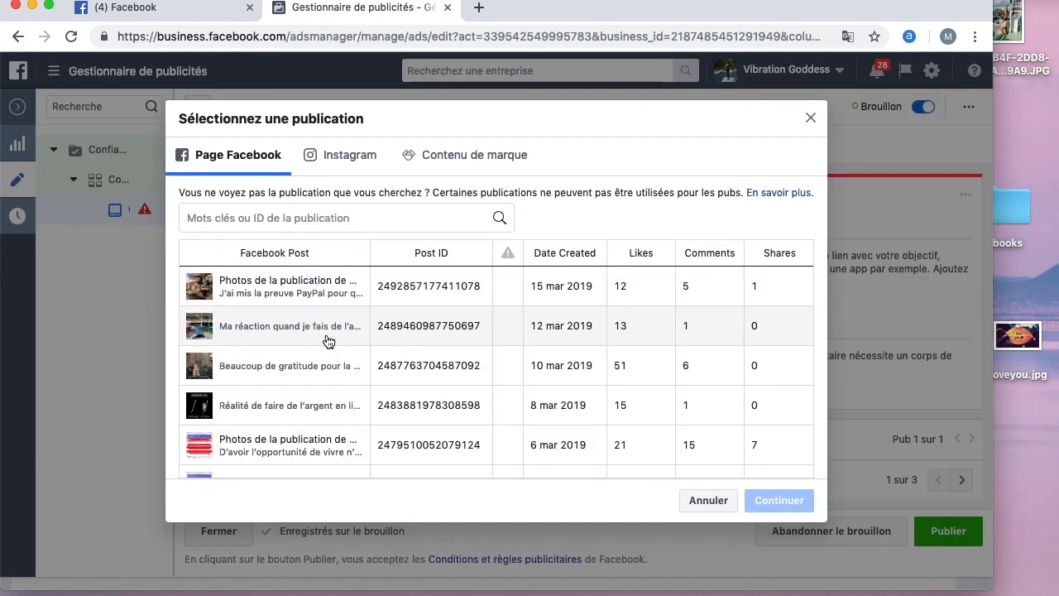
{"action": "scroll", "coordinate": [326, 337], "scroll_direction": "down", "scroll_amount": 3}
{"action": "scroll", "coordinate": [326, 333], "scroll_direction": "down", "scroll_amount": 1}
{"action": "scroll", "coordinate": [325, 333], "scroll_direction": "up", "scroll_amount": 5}
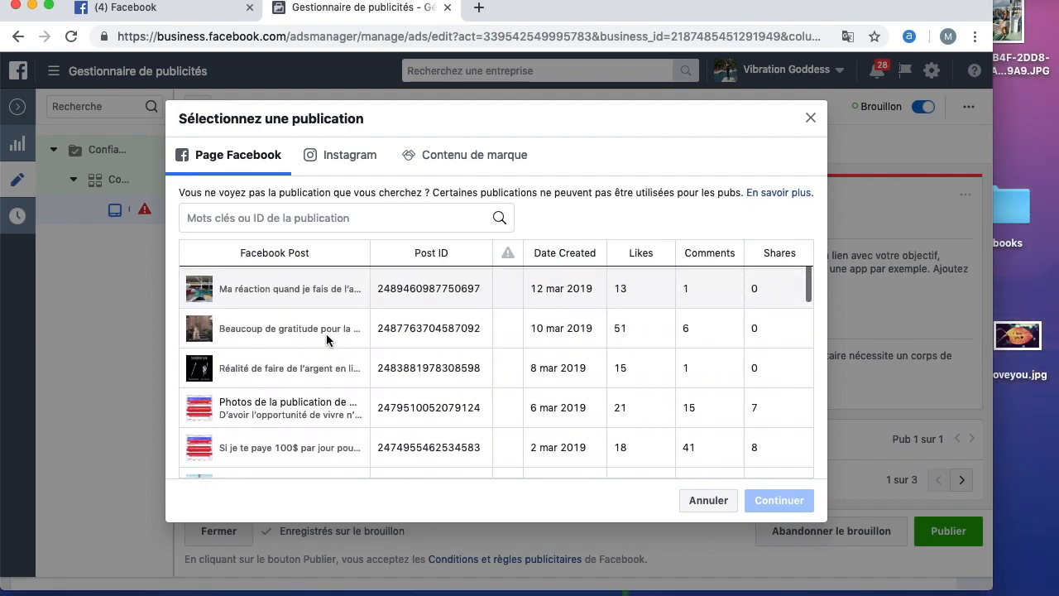
{"action": "scroll", "coordinate": [326, 334], "scroll_direction": "down", "scroll_amount": 10}
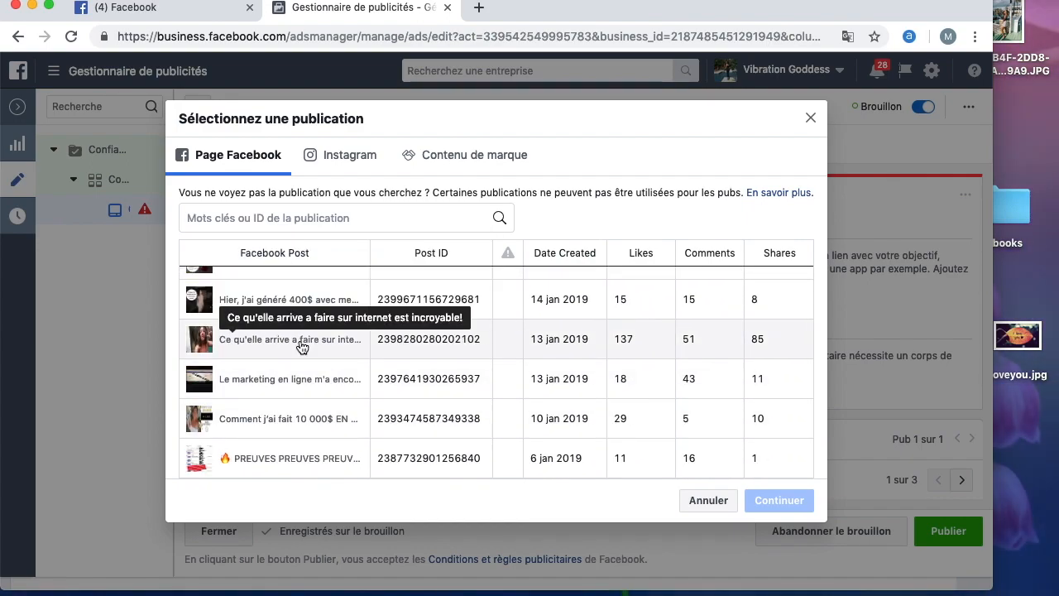
{"action": "scroll", "coordinate": [302, 347], "scroll_direction": "down", "scroll_amount": 3}
{"action": "scroll", "coordinate": [302, 347], "scroll_direction": "down", "scroll_amount": 7}
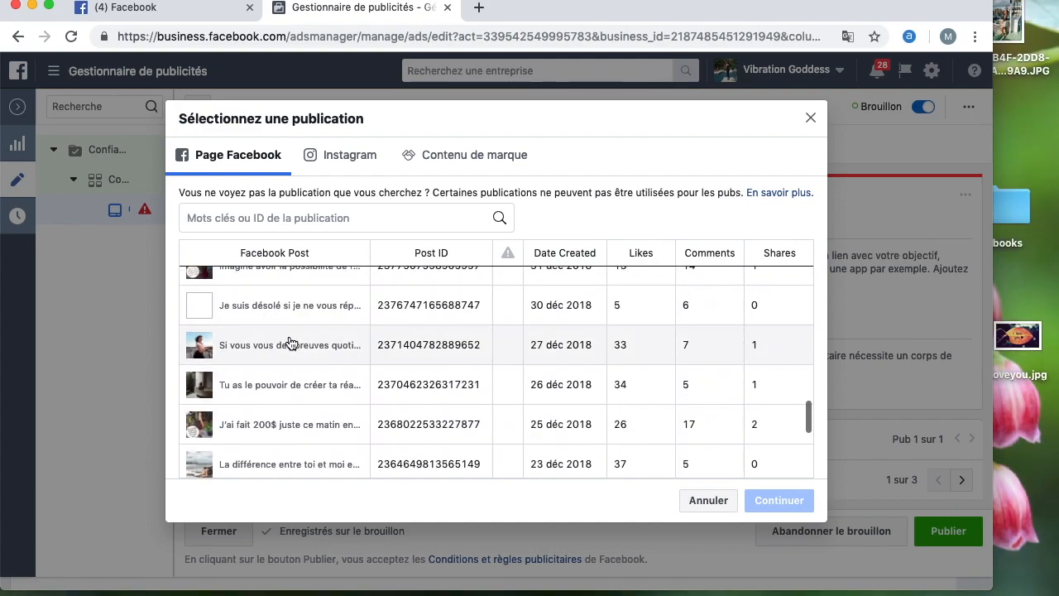
{"action": "scroll", "coordinate": [289, 335], "scroll_direction": "down", "scroll_amount": 3}
{"action": "scroll", "coordinate": [289, 335], "scroll_direction": "up", "scroll_amount": 3}
{"action": "left_click", "coordinate": [291, 331]}
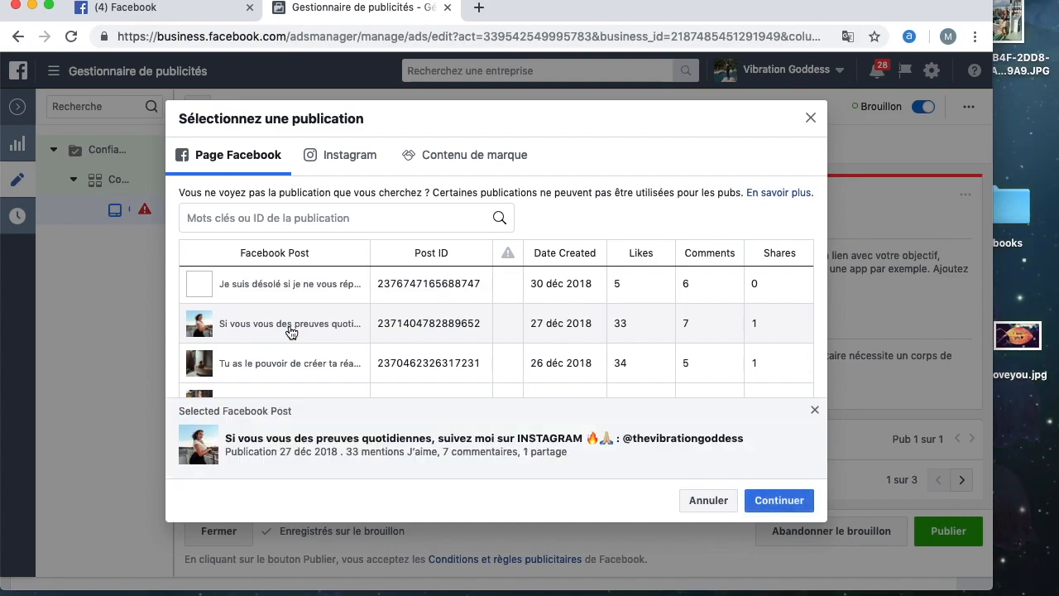
{"action": "left_click", "coordinate": [772, 501]}
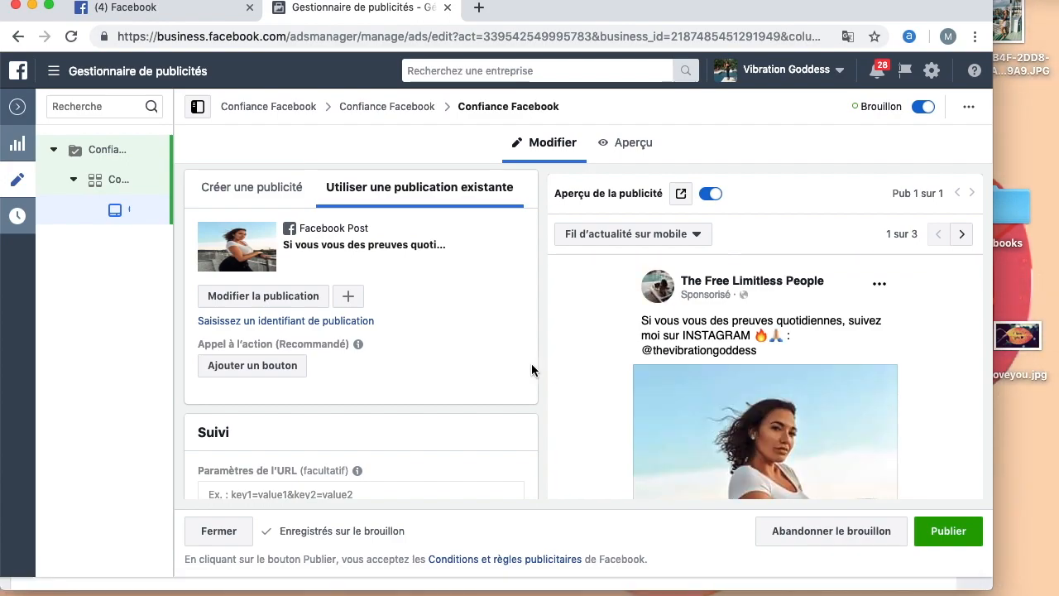
Examine the ad's mobile feed preview, call-to-action option and conversion tracking settings.
{"action": "scroll", "coordinate": [531, 364], "scroll_direction": "down", "scroll_amount": 2}
{"action": "scroll", "coordinate": [690, 355], "scroll_direction": "down", "scroll_amount": 5}
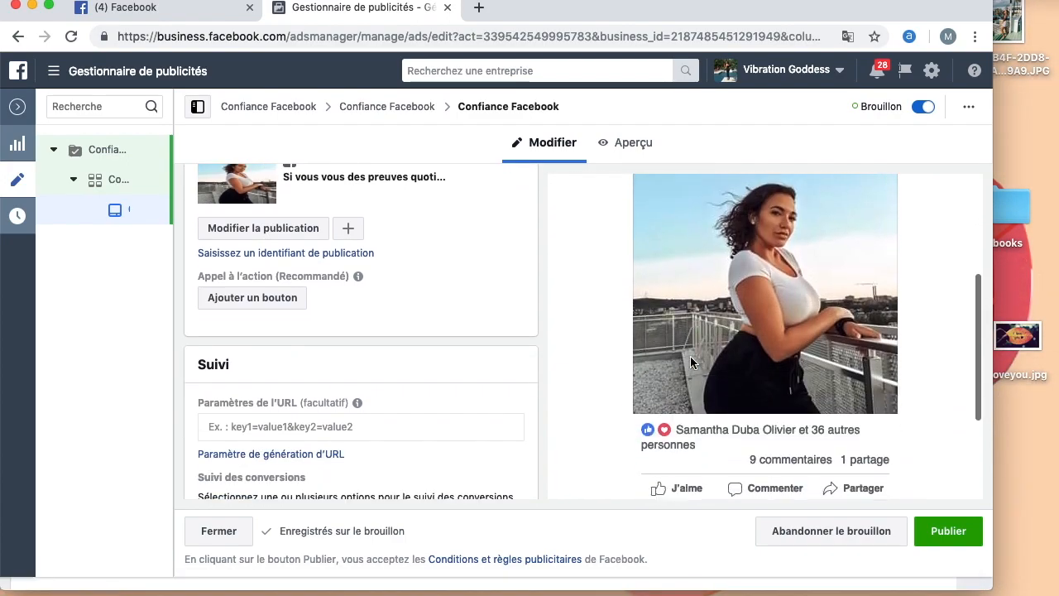
{"action": "scroll", "coordinate": [690, 362], "scroll_direction": "down", "scroll_amount": 4}
{"action": "scroll", "coordinate": [491, 439], "scroll_direction": "down", "scroll_amount": 5}
{"action": "scroll", "coordinate": [491, 439], "scroll_direction": "down", "scroll_amount": 1}
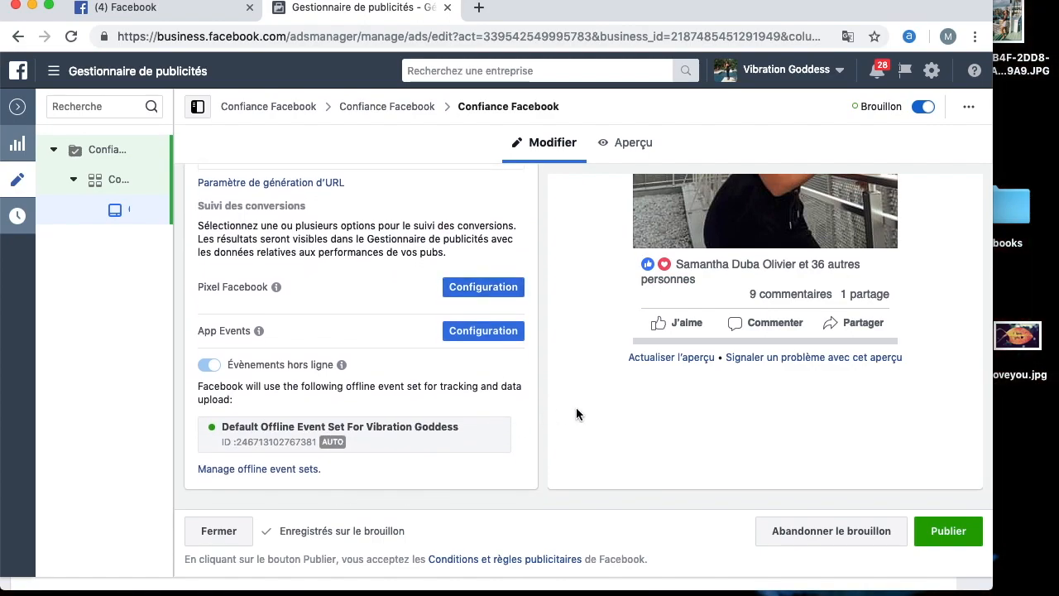
{"action": "scroll", "coordinate": [576, 408], "scroll_direction": "up", "scroll_amount": 2}
{"action": "scroll", "coordinate": [577, 408], "scroll_direction": "down", "scroll_amount": 2}
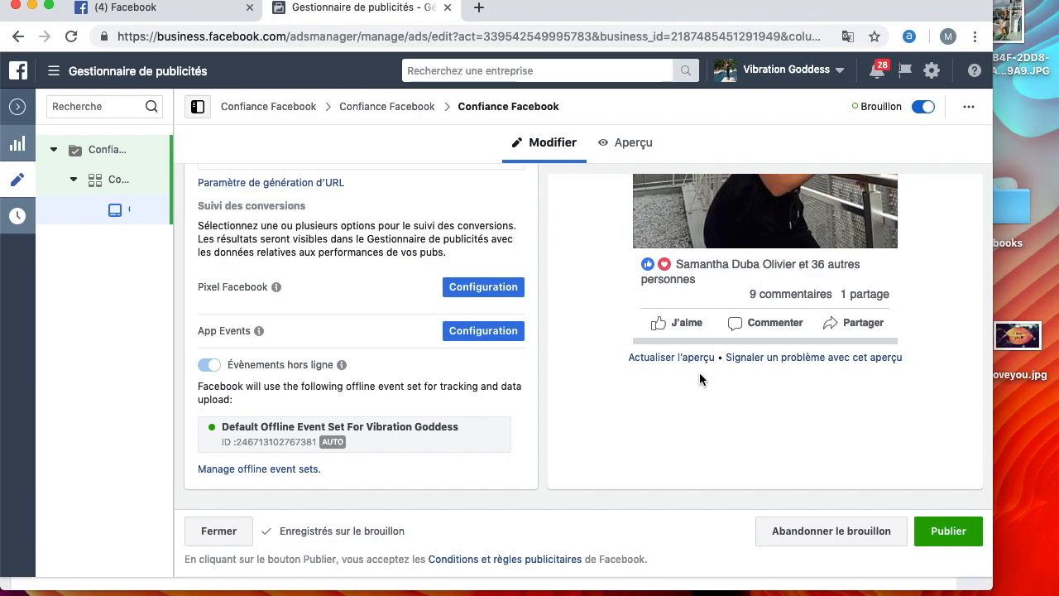
{"action": "scroll", "coordinate": [653, 325], "scroll_direction": "up", "scroll_amount": 2}
{"action": "scroll", "coordinate": [654, 325], "scroll_direction": "down", "scroll_amount": 2}
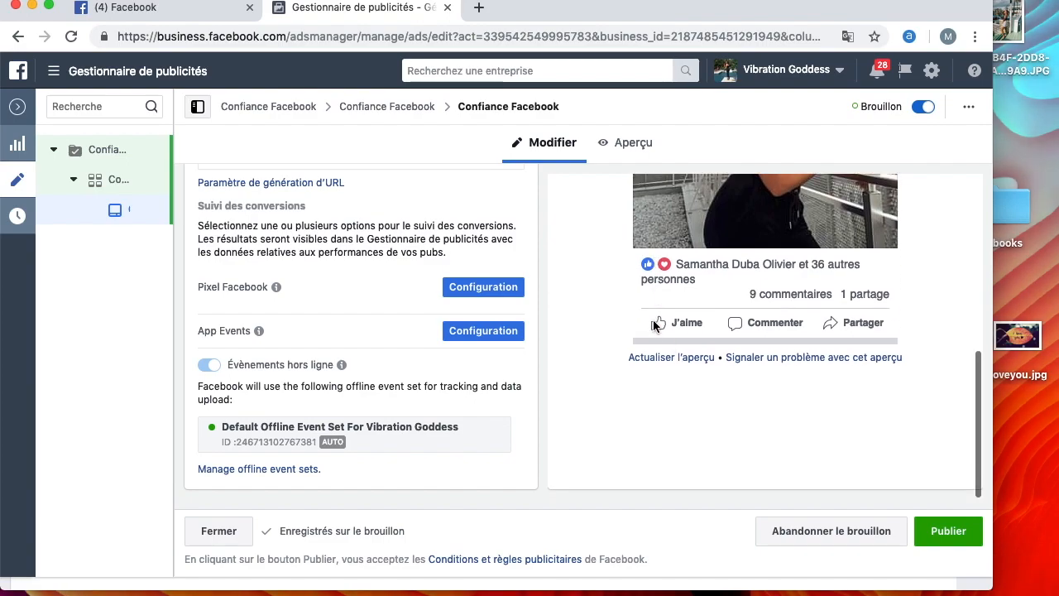
{"action": "scroll", "coordinate": [579, 279], "scroll_direction": "up", "scroll_amount": 1}
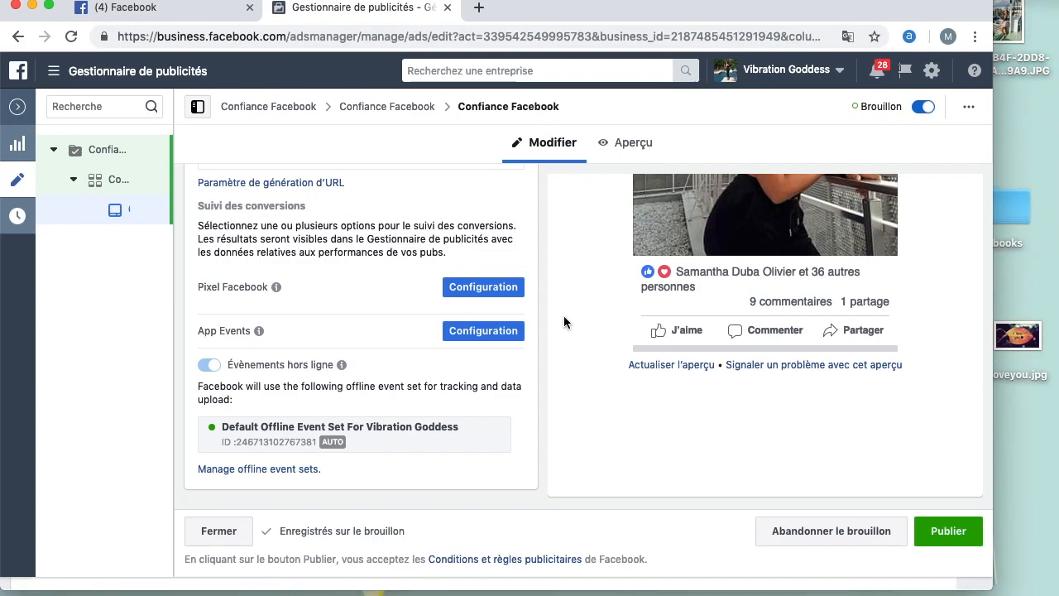
{"action": "scroll", "coordinate": [563, 322], "scroll_direction": "up", "scroll_amount": 5}
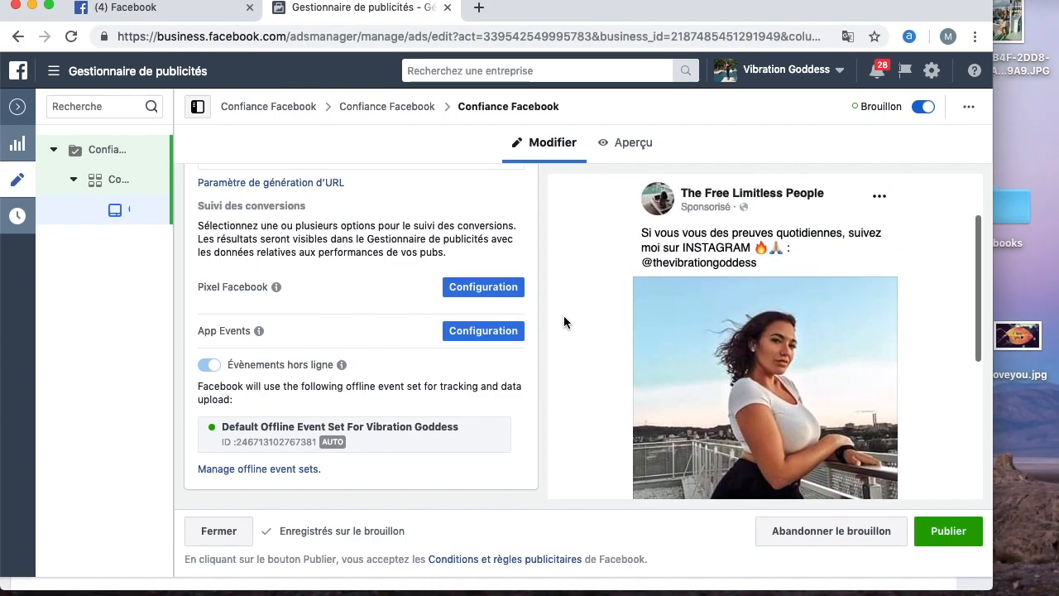
{"action": "scroll", "coordinate": [563, 318], "scroll_direction": "up", "scroll_amount": 2}
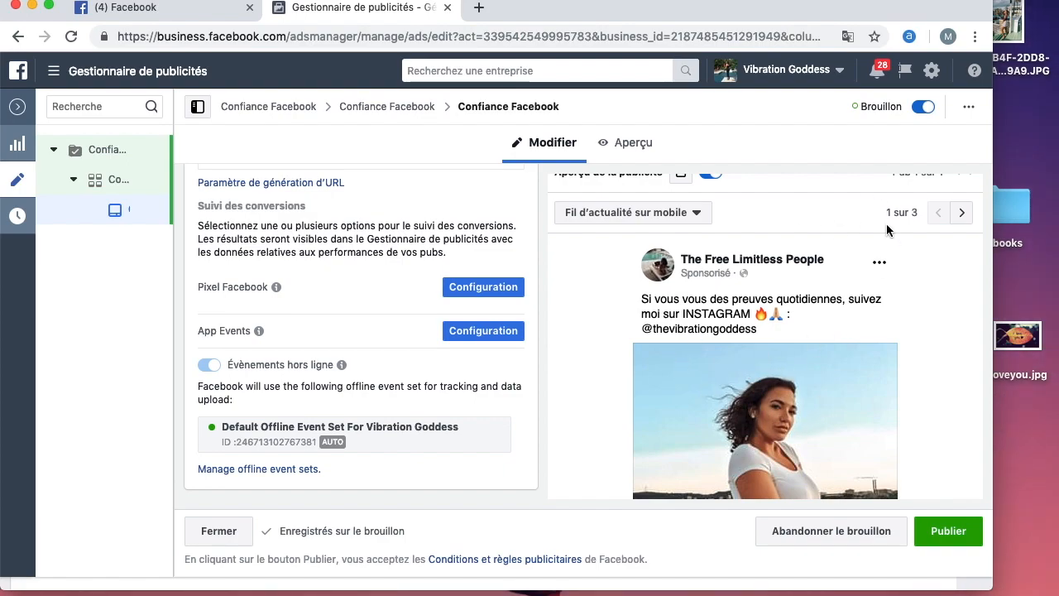
{"action": "scroll", "coordinate": [557, 337], "scroll_direction": "up", "scroll_amount": 5}
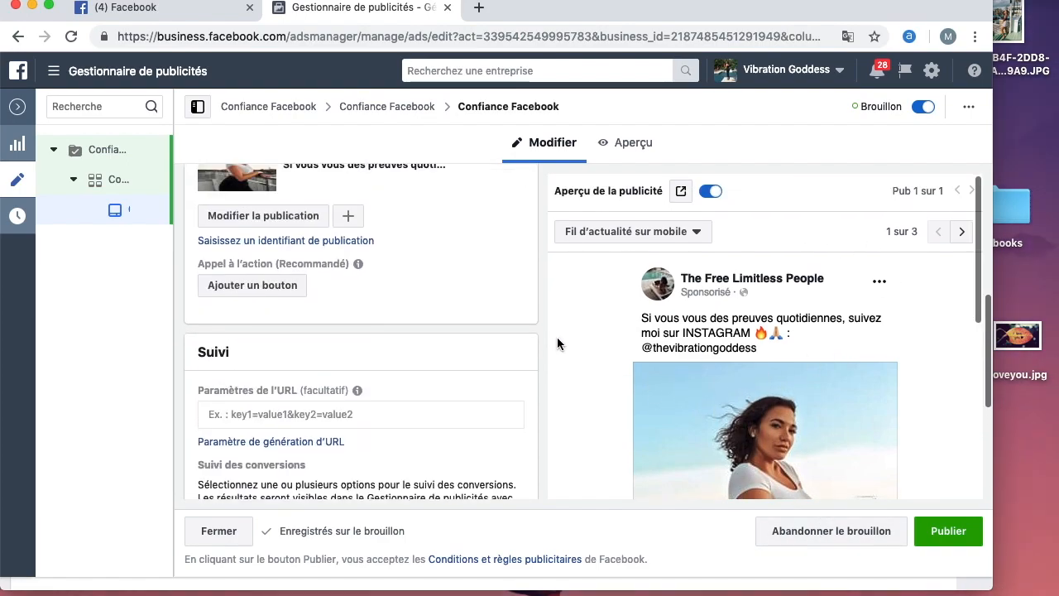
Publish the "Confiance Facebook" campaign and close the editor to return to the ads list.
{"action": "scroll", "coordinate": [556, 334], "scroll_direction": "down", "scroll_amount": 10}
{"action": "left_click", "coordinate": [941, 531]}
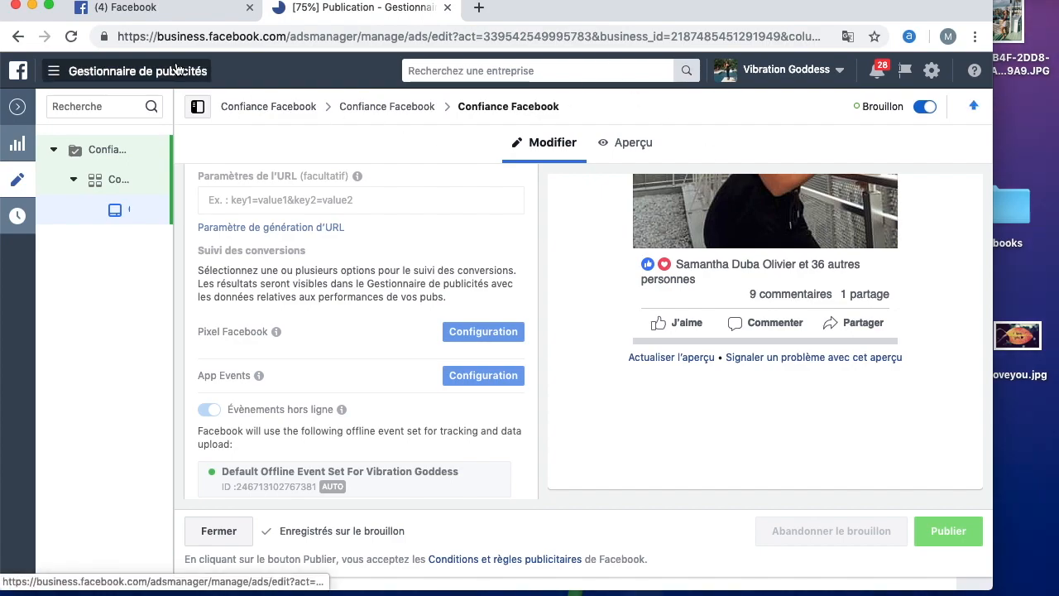
{"action": "left_click", "coordinate": [17, 106]}
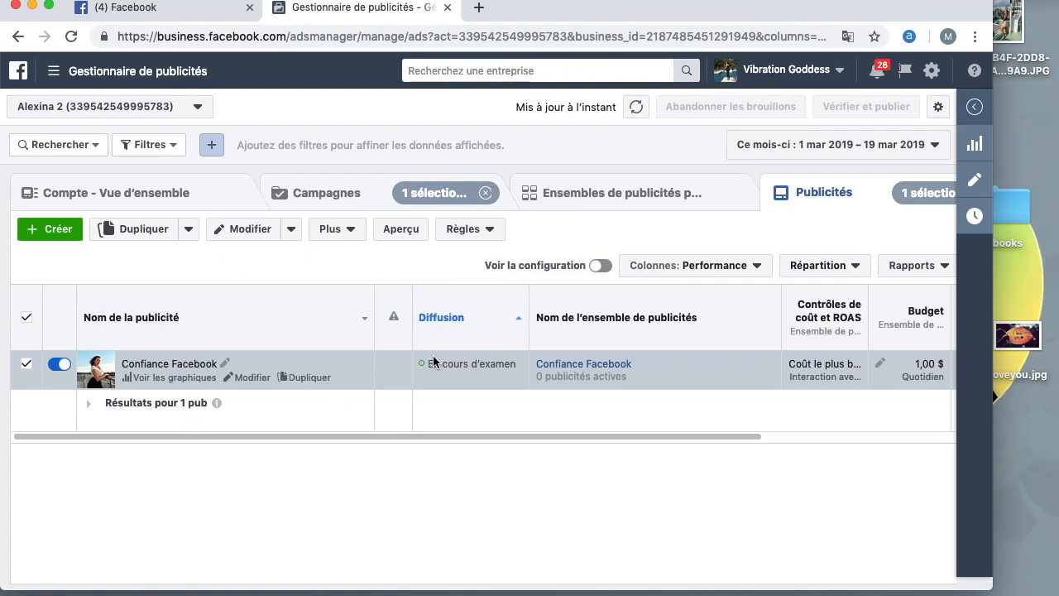
Select the Vibration Goddess business account and go to the Business Manager home page.
{"action": "left_click", "coordinate": [779, 71]}
{"action": "left_click", "coordinate": [718, 222]}
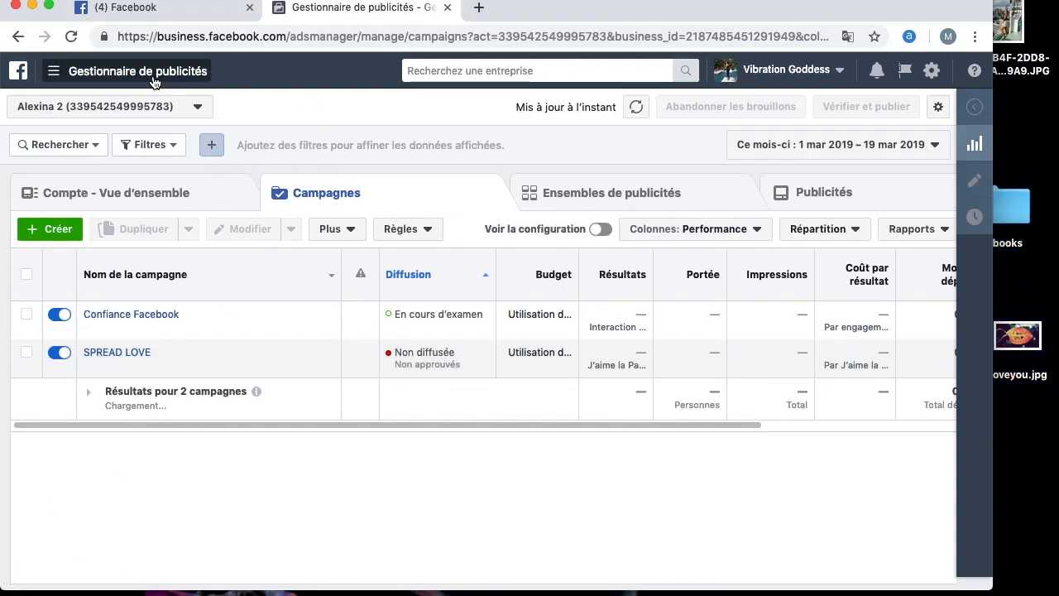
{"action": "left_click", "coordinate": [20, 73]}
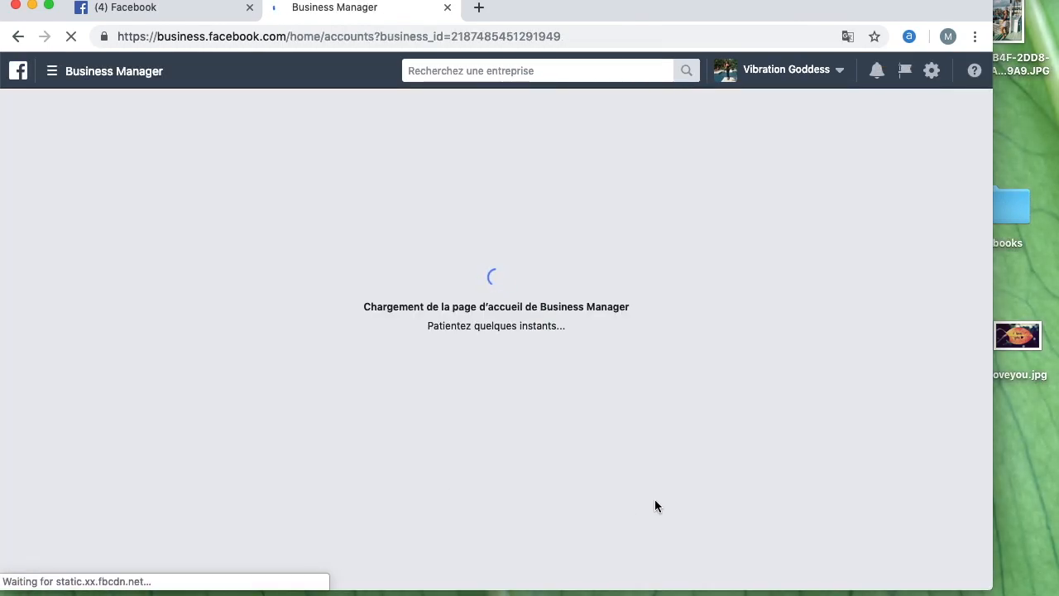
{"action": "scroll", "coordinate": [535, 396], "scroll_direction": "down", "scroll_amount": 2}
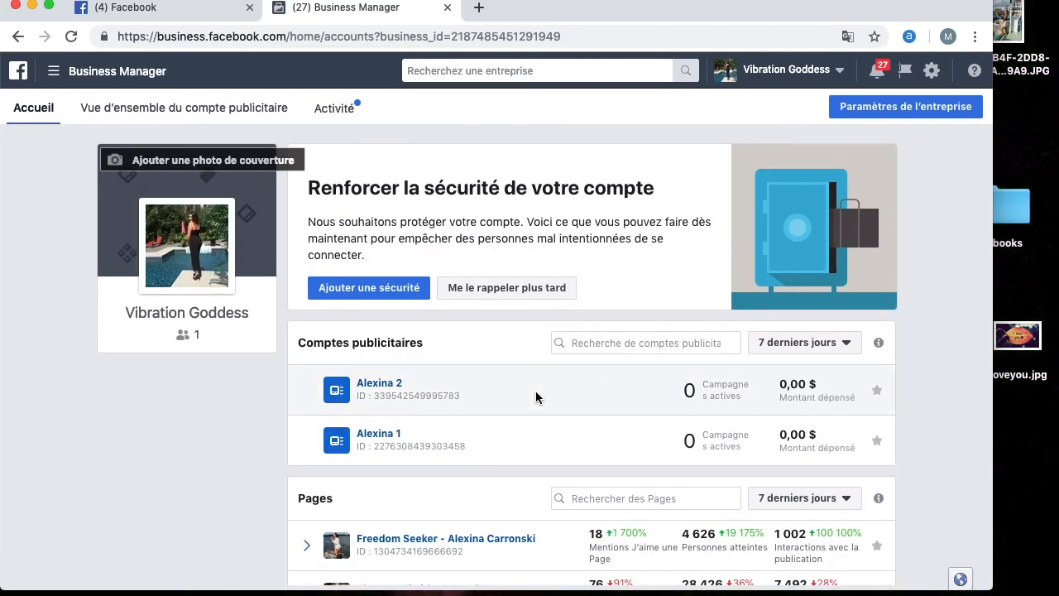
Check the available business accounts, and view the ad accounts and Pages listed on the home page.
{"action": "left_click", "coordinate": [725, 75]}
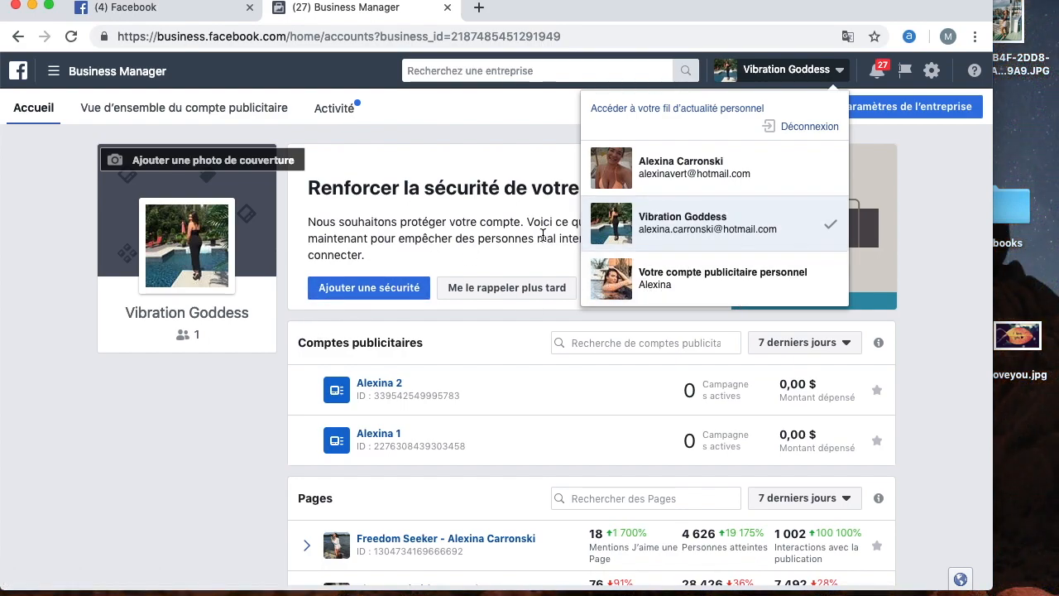
{"action": "left_click", "coordinate": [210, 463]}
{"action": "scroll", "coordinate": [499, 431], "scroll_direction": "down", "scroll_amount": 1}
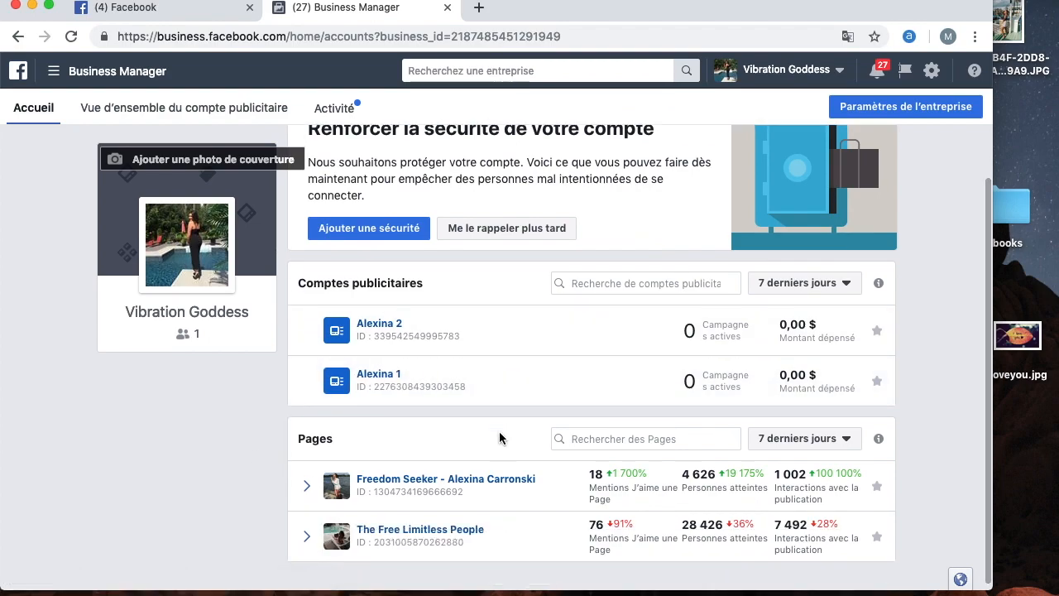
Open The Free Limitless People Page from the Business Manager home page and translate it into English.
{"action": "scroll", "coordinate": [455, 506], "scroll_direction": "up", "scroll_amount": 1}
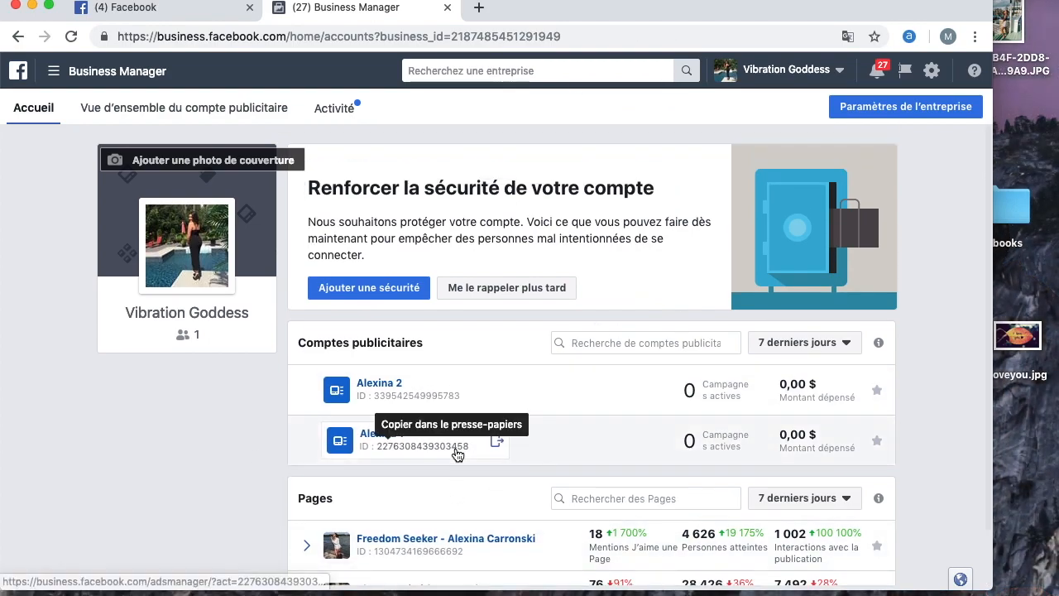
{"action": "scroll", "coordinate": [455, 451], "scroll_direction": "down", "scroll_amount": 1}
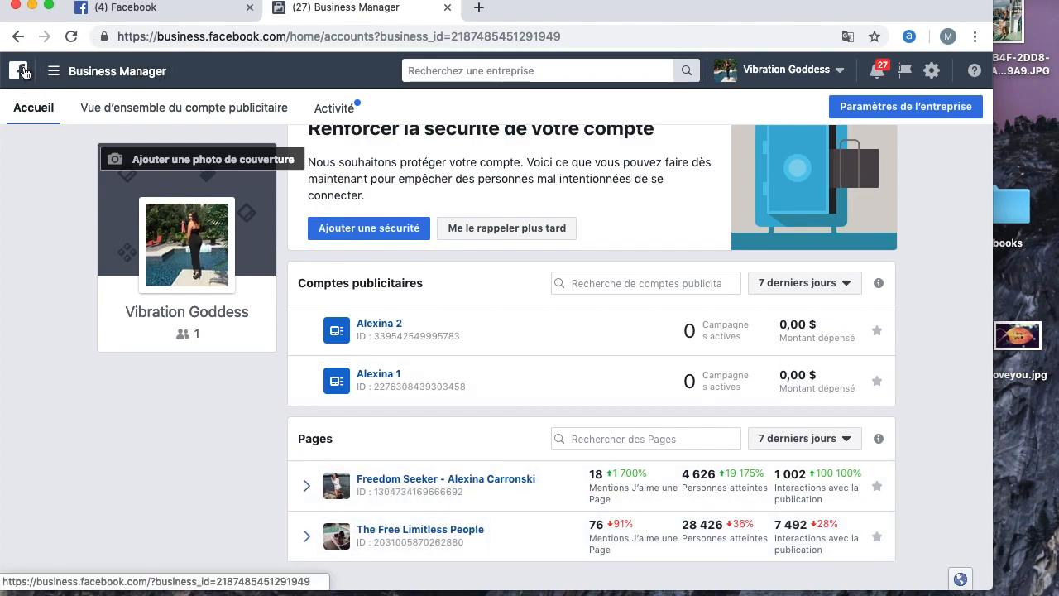
{"action": "left_click", "coordinate": [382, 529]}
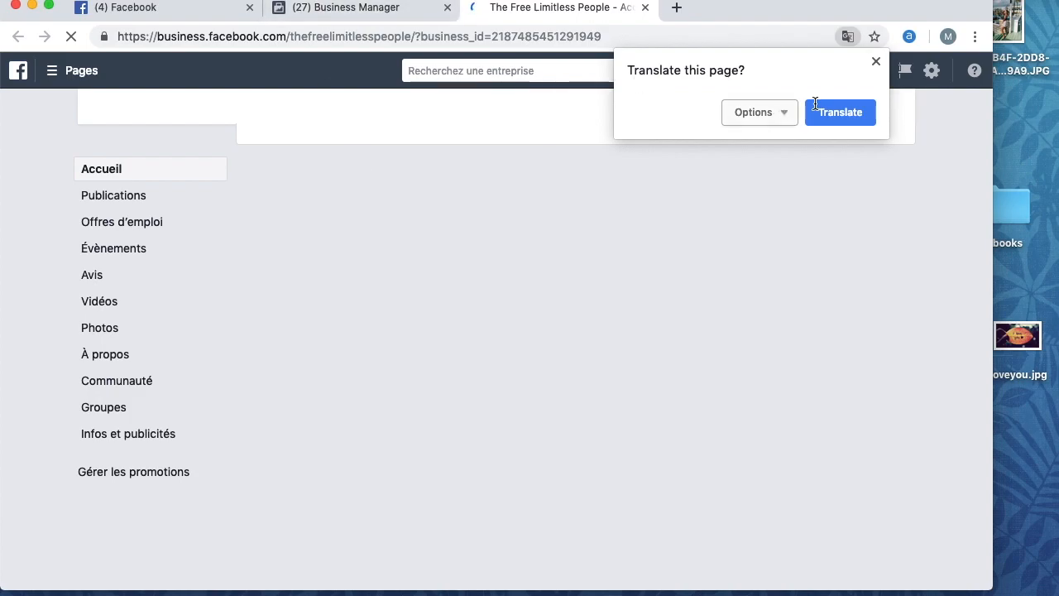
{"action": "left_click", "coordinate": [836, 112]}
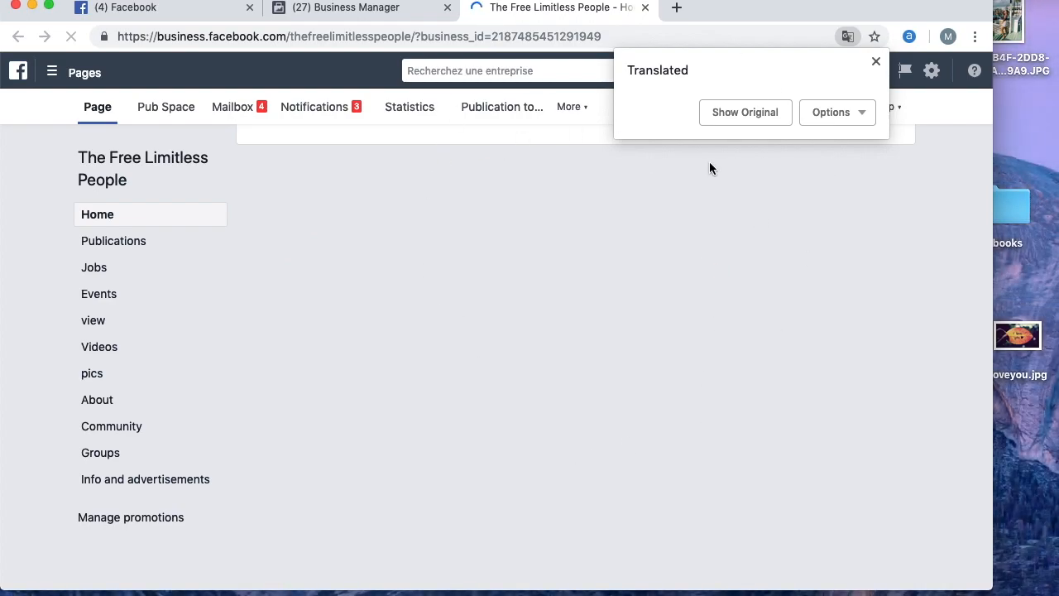
{"action": "left_click", "coordinate": [876, 64]}
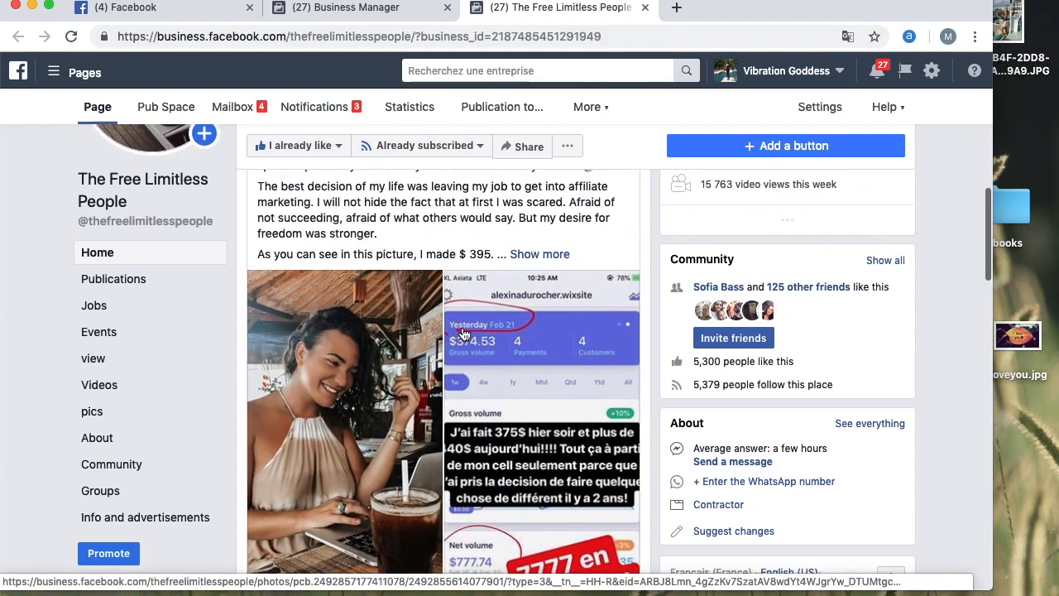
Look through the Page's posts and open the boost settings for the photo post about affiliate marketing earnings.
{"action": "scroll", "coordinate": [464, 334], "scroll_direction": "down", "scroll_amount": 8}
{"action": "scroll", "coordinate": [463, 332], "scroll_direction": "down", "scroll_amount": 10}
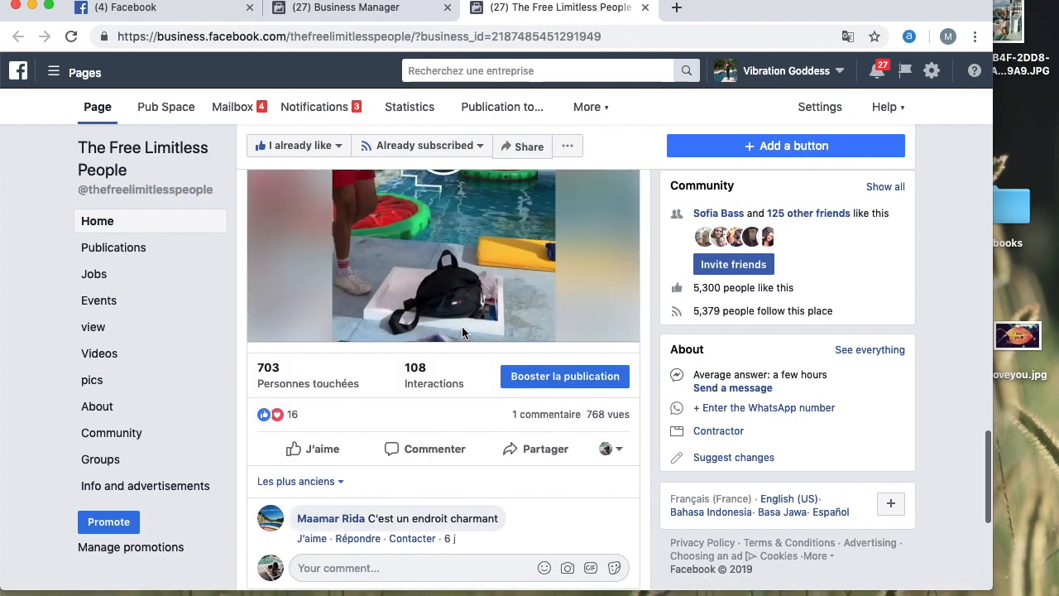
{"action": "scroll", "coordinate": [463, 332], "scroll_direction": "up", "scroll_amount": 15}
{"action": "scroll", "coordinate": [463, 333], "scroll_direction": "up", "scroll_amount": 5}
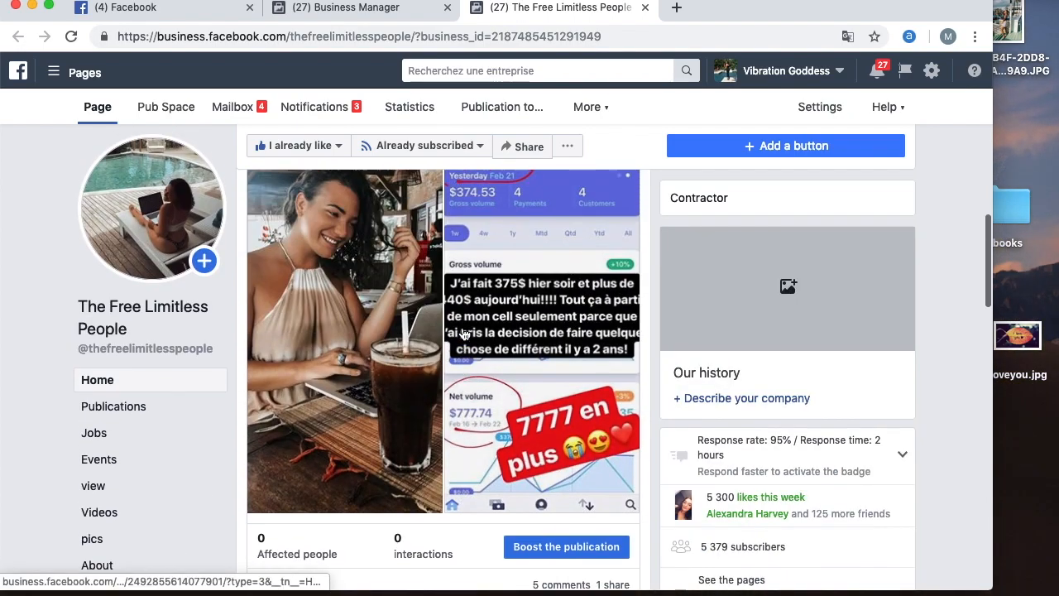
{"action": "scroll", "coordinate": [463, 332], "scroll_direction": "down", "scroll_amount": 3}
{"action": "scroll", "coordinate": [463, 334], "scroll_direction": "down", "scroll_amount": 2}
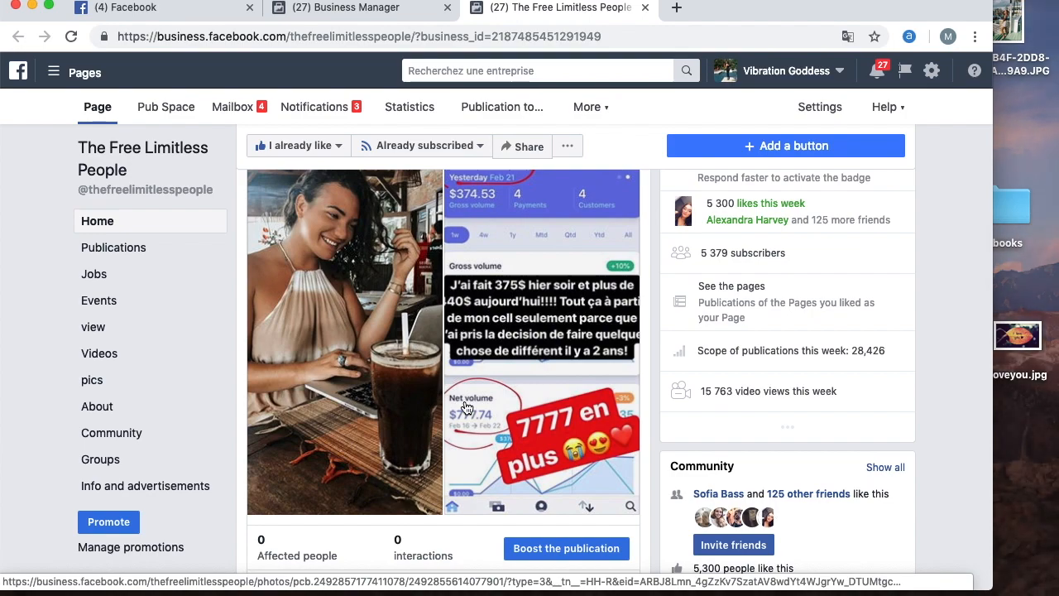
{"action": "scroll", "coordinate": [463, 333], "scroll_direction": "down", "scroll_amount": 2}
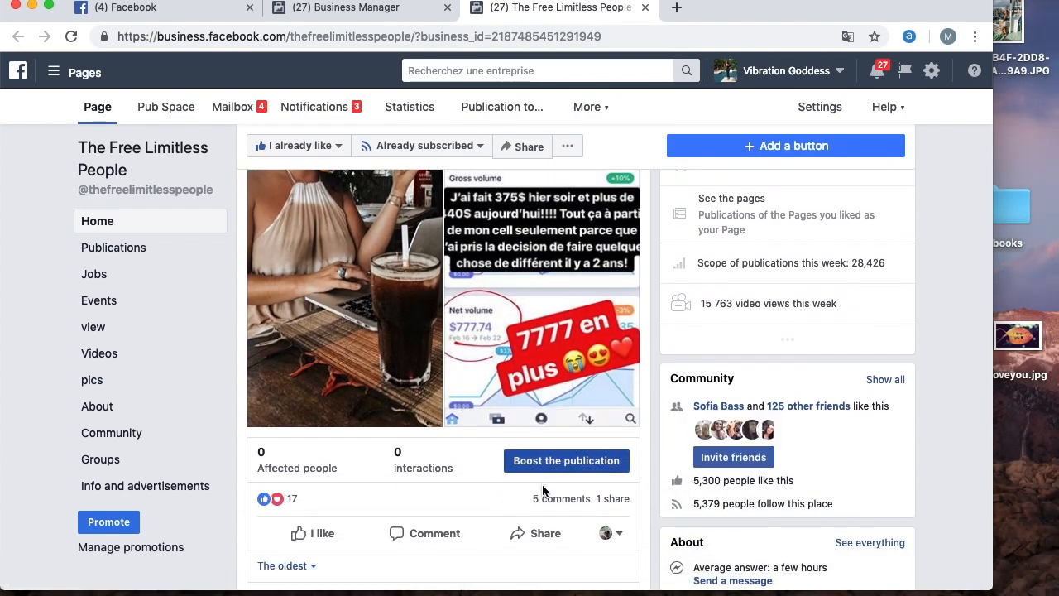
{"action": "left_click", "coordinate": [558, 472]}
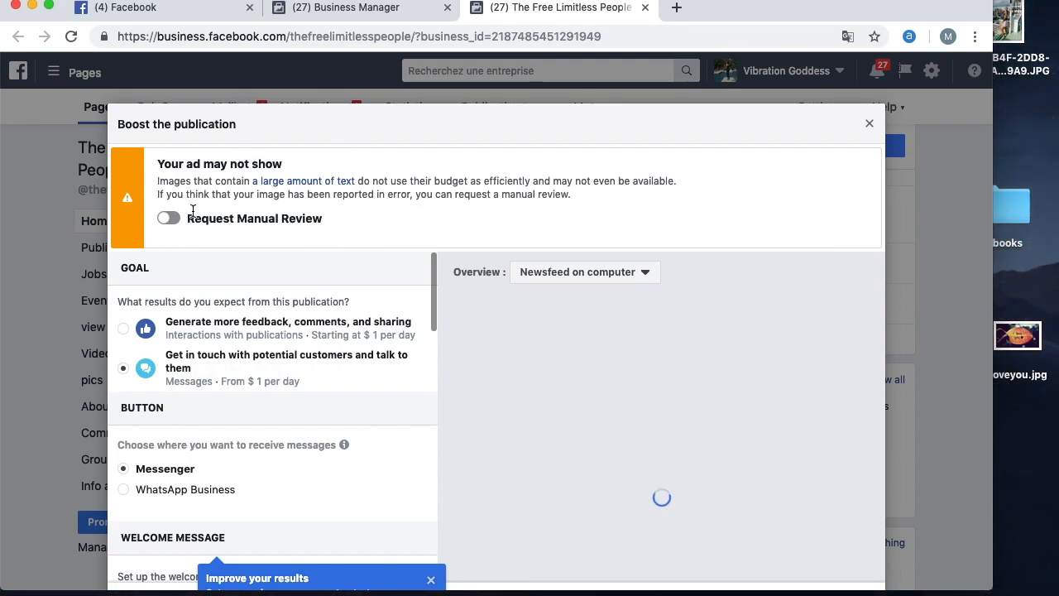
Open the boost settings for the Bali beach club video post, keep the draft, and dismiss the WhatsApp messages tip.
{"action": "scroll", "coordinate": [256, 252], "scroll_direction": "down", "scroll_amount": 2}
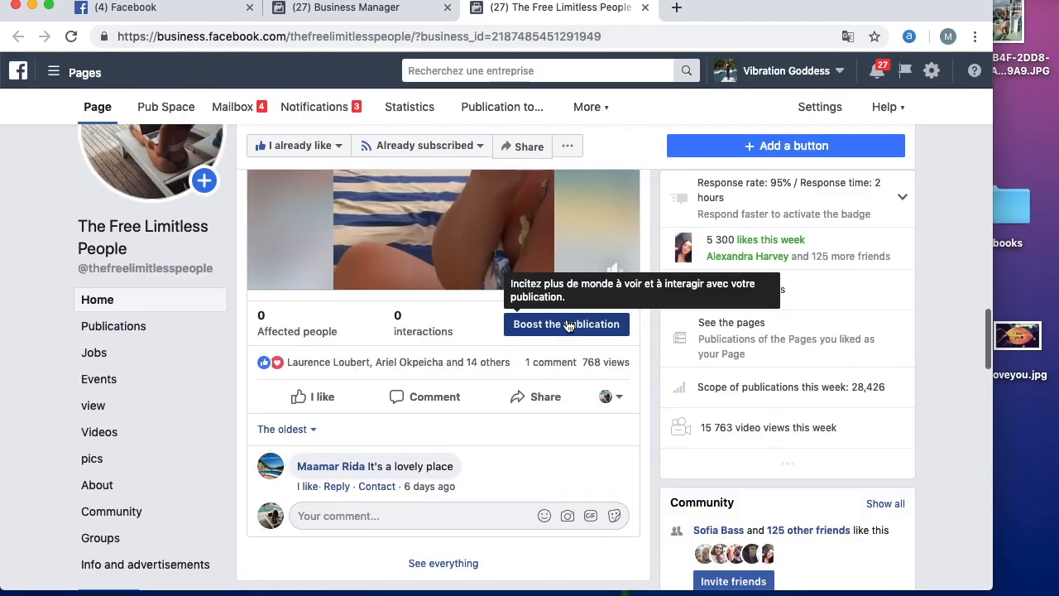
{"action": "left_click", "coordinate": [568, 323]}
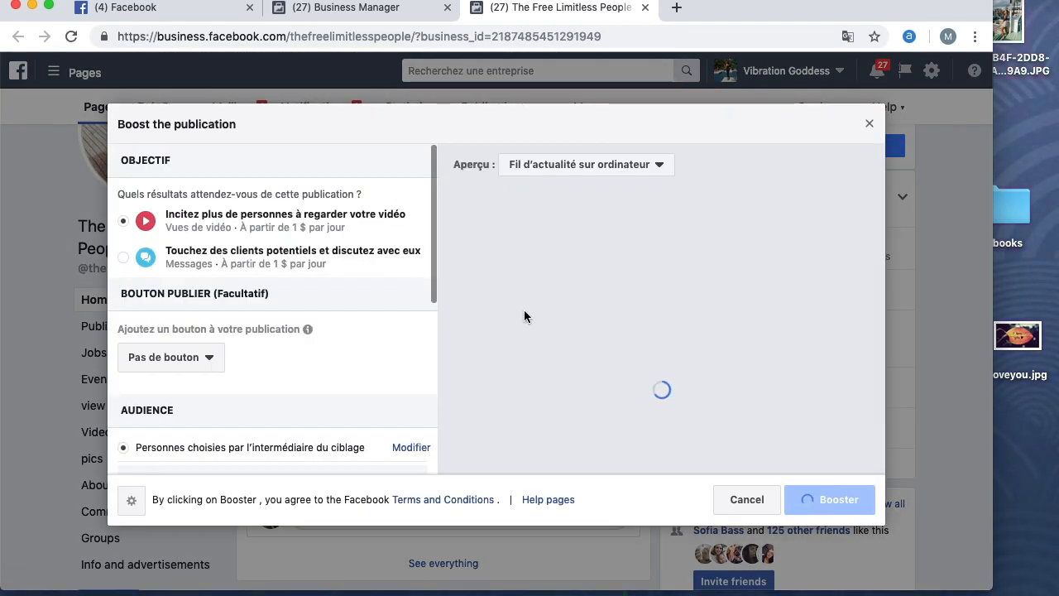
{"action": "left_click", "coordinate": [869, 126]}
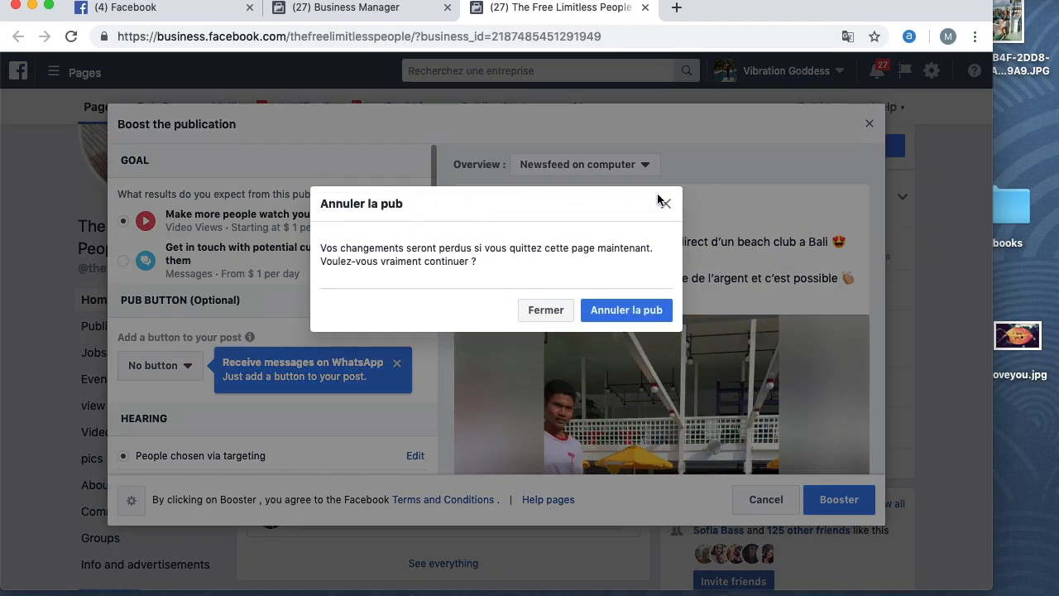
{"action": "left_click", "coordinate": [666, 203]}
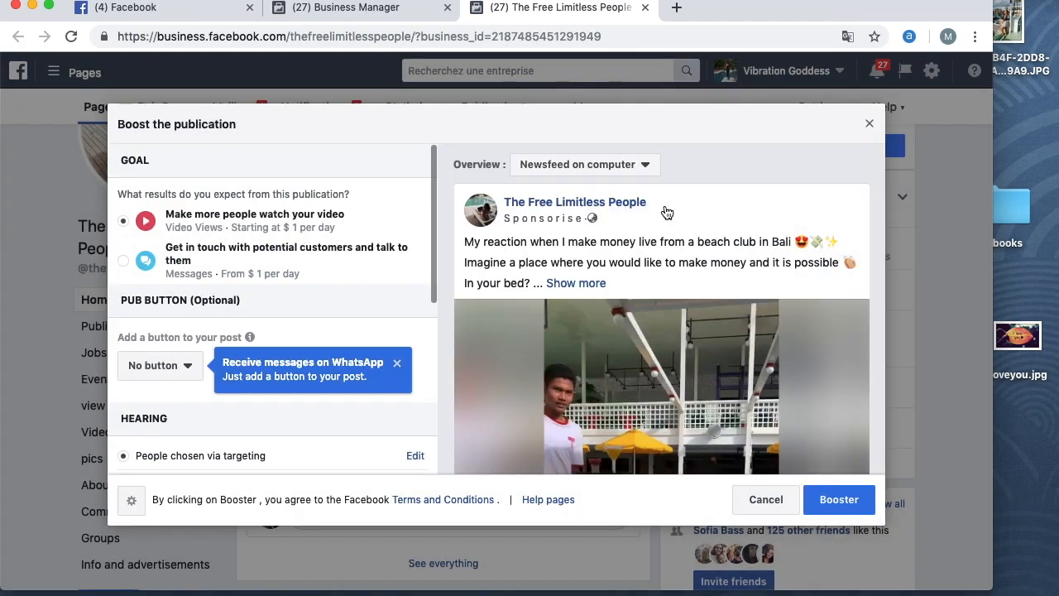
{"action": "scroll", "coordinate": [613, 421], "scroll_direction": "down", "scroll_amount": 3}
{"action": "scroll", "coordinate": [613, 421], "scroll_direction": "down", "scroll_amount": 2}
{"action": "scroll", "coordinate": [613, 420], "scroll_direction": "up", "scroll_amount": 3}
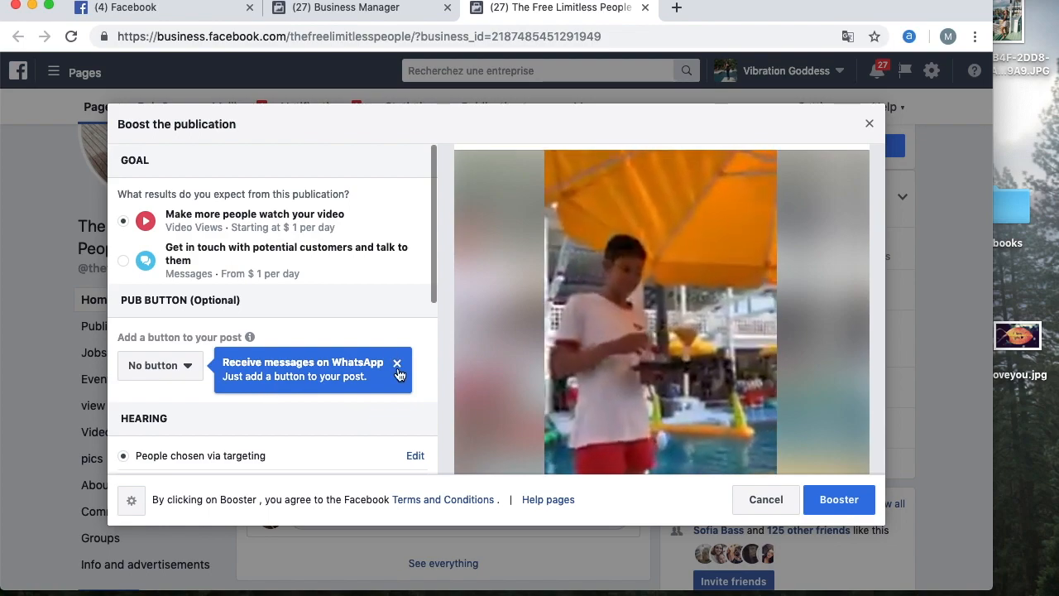
{"action": "left_click", "coordinate": [397, 364]}
Edit the audience chosen via targeting and set its age range to 17 - 30.
{"action": "scroll", "coordinate": [298, 389], "scroll_direction": "down", "scroll_amount": 3}
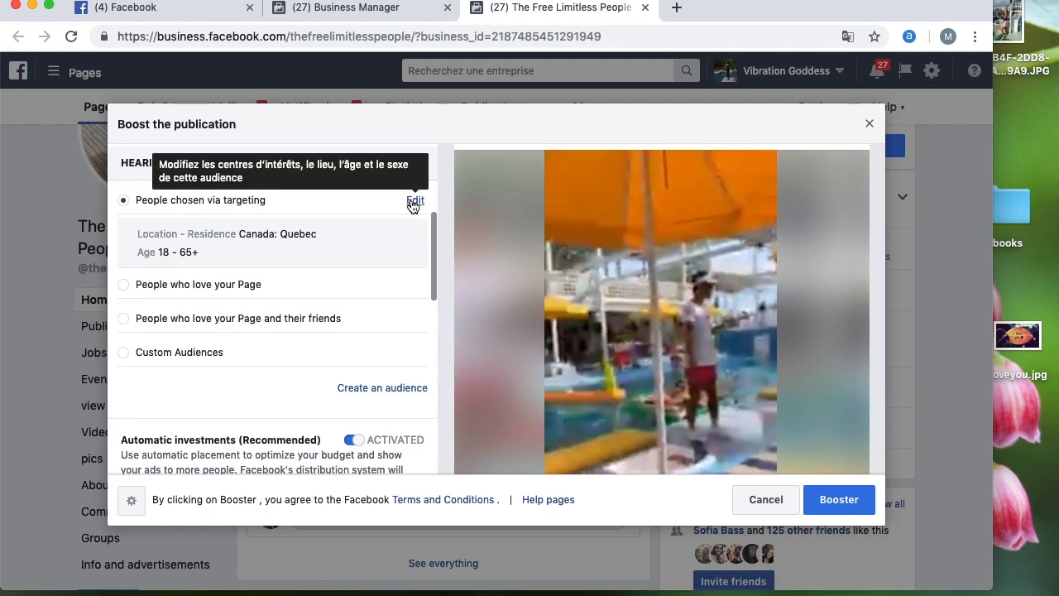
{"action": "left_click", "coordinate": [414, 200]}
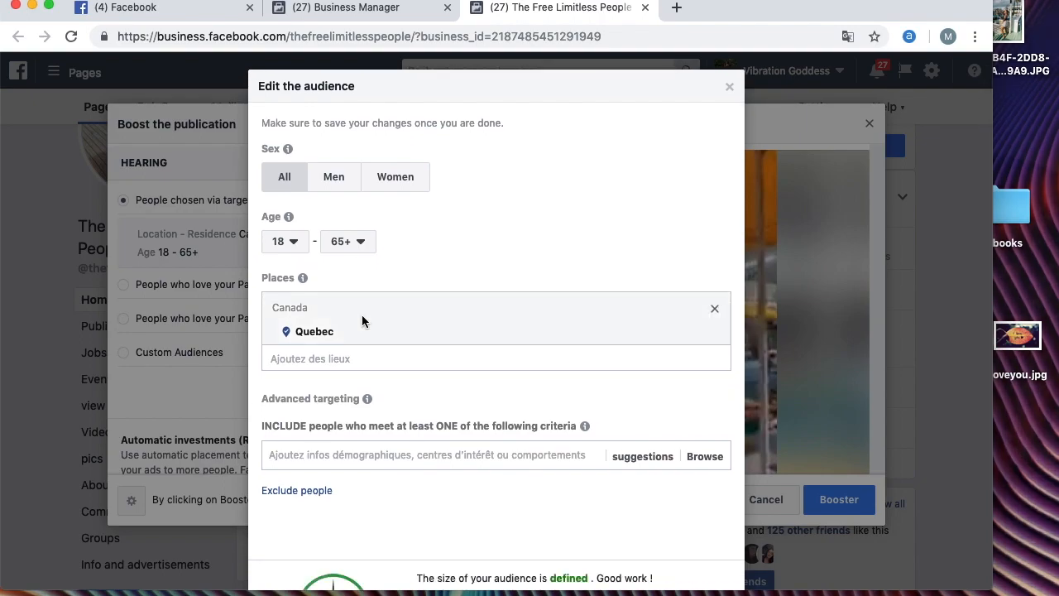
{"action": "scroll", "coordinate": [361, 321], "scroll_direction": "down", "scroll_amount": 3}
{"action": "scroll", "coordinate": [361, 321], "scroll_direction": "up", "scroll_amount": 4}
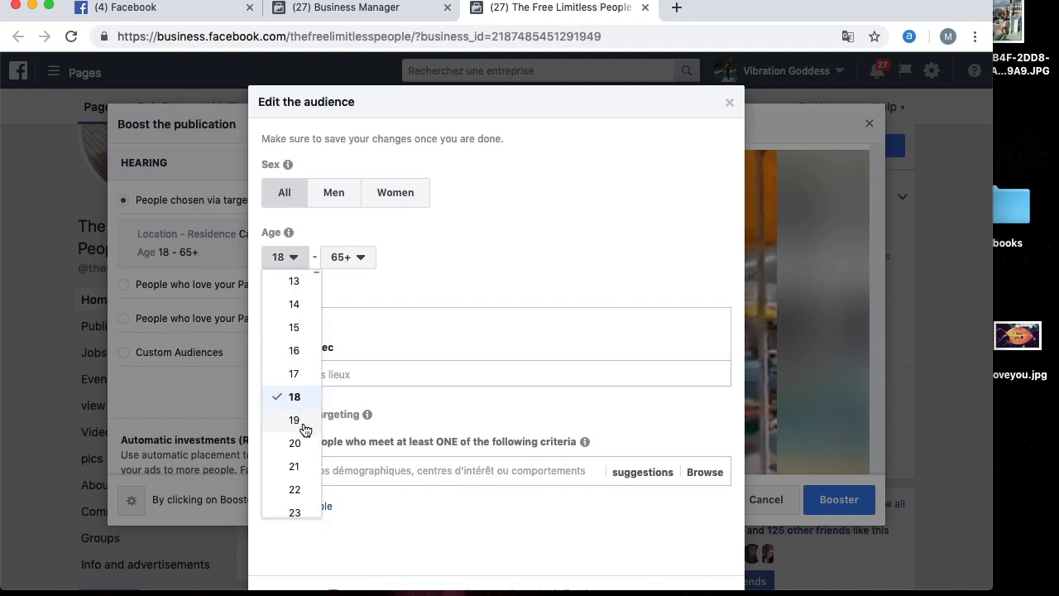
{"action": "left_click", "coordinate": [294, 373]}
{"action": "left_click", "coordinate": [358, 264]}
{"action": "scroll", "coordinate": [349, 386], "scroll_direction": "up", "scroll_amount": 3}
{"action": "scroll", "coordinate": [350, 390], "scroll_direction": "down", "scroll_amount": 3}
{"action": "scroll", "coordinate": [355, 391], "scroll_direction": "up", "scroll_amount": 10}
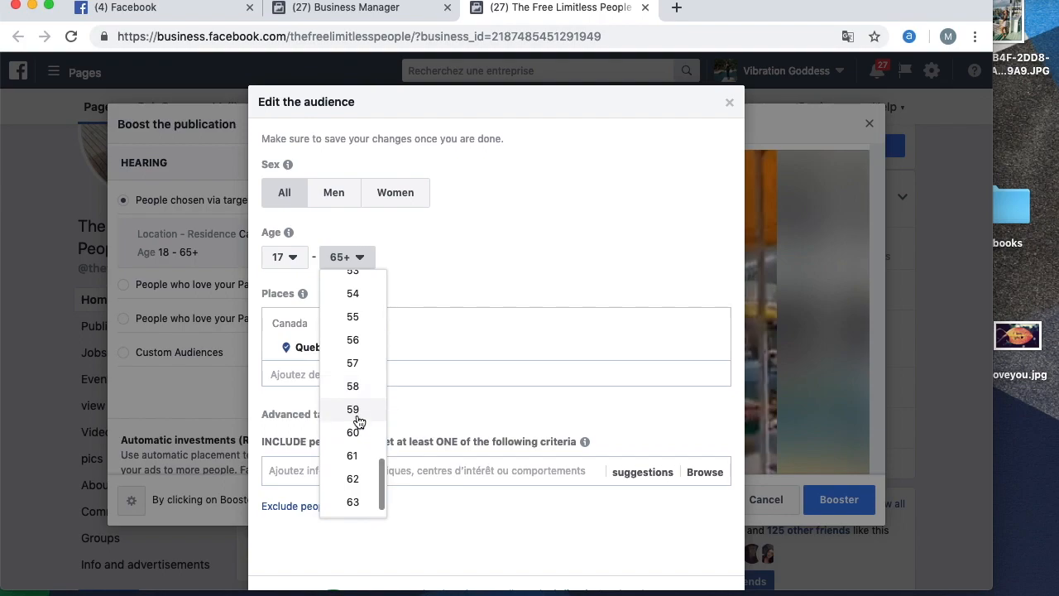
{"action": "scroll", "coordinate": [356, 413], "scroll_direction": "up", "scroll_amount": 7}
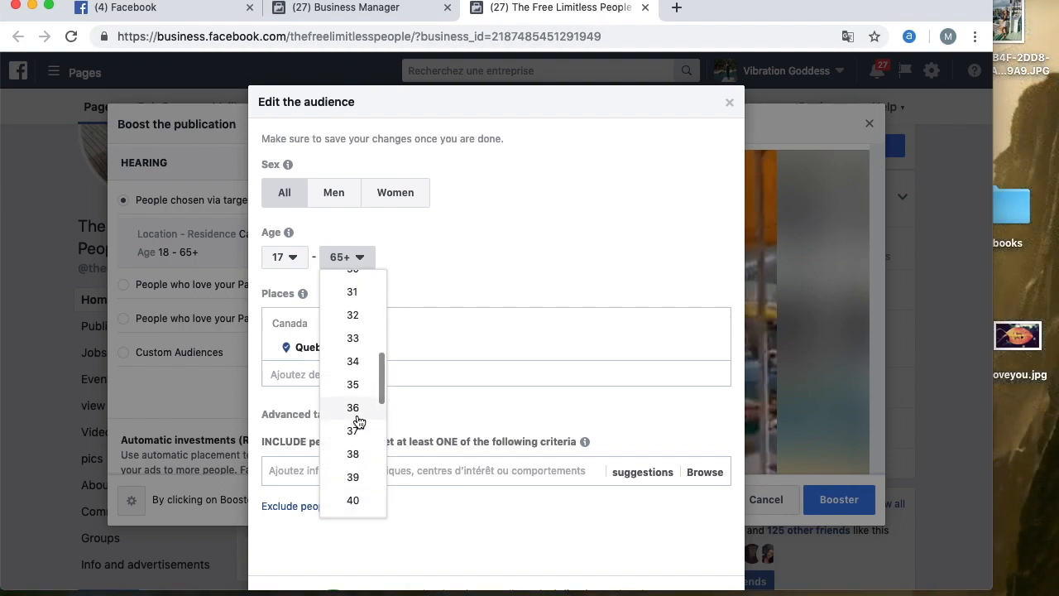
{"action": "left_click", "coordinate": [358, 362]}
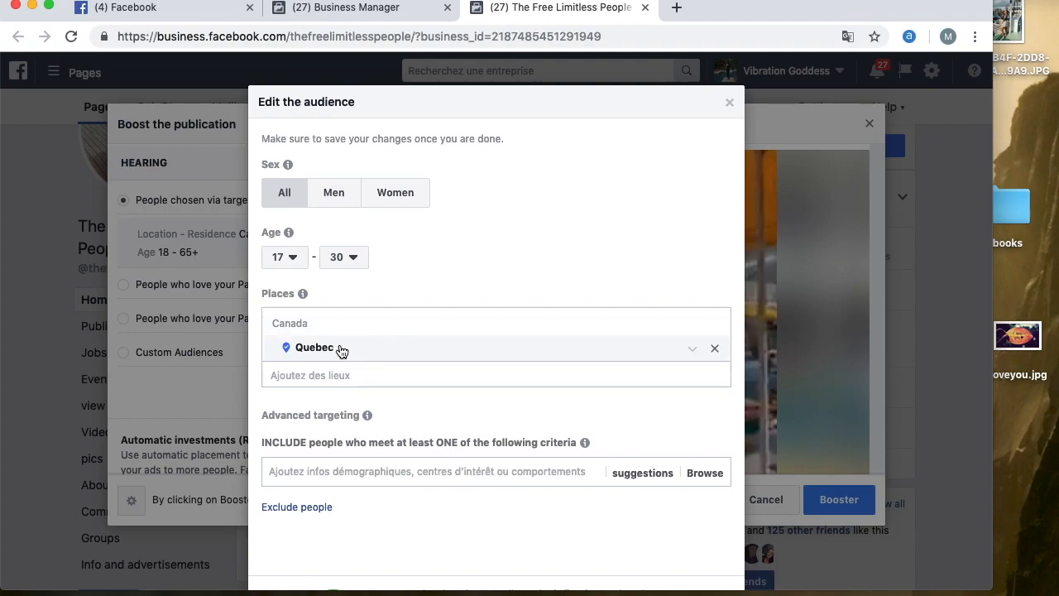
Replace Quebec with the whole of Canada in the audience's places and add France.
{"action": "left_click", "coordinate": [350, 371]}
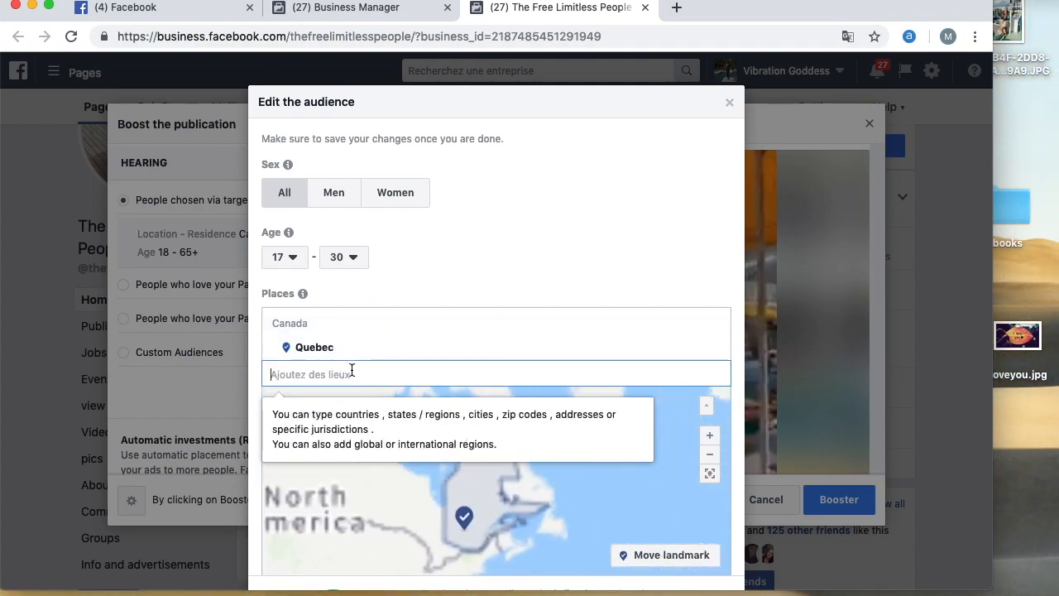
{"action": "type", "text": "Canada"}
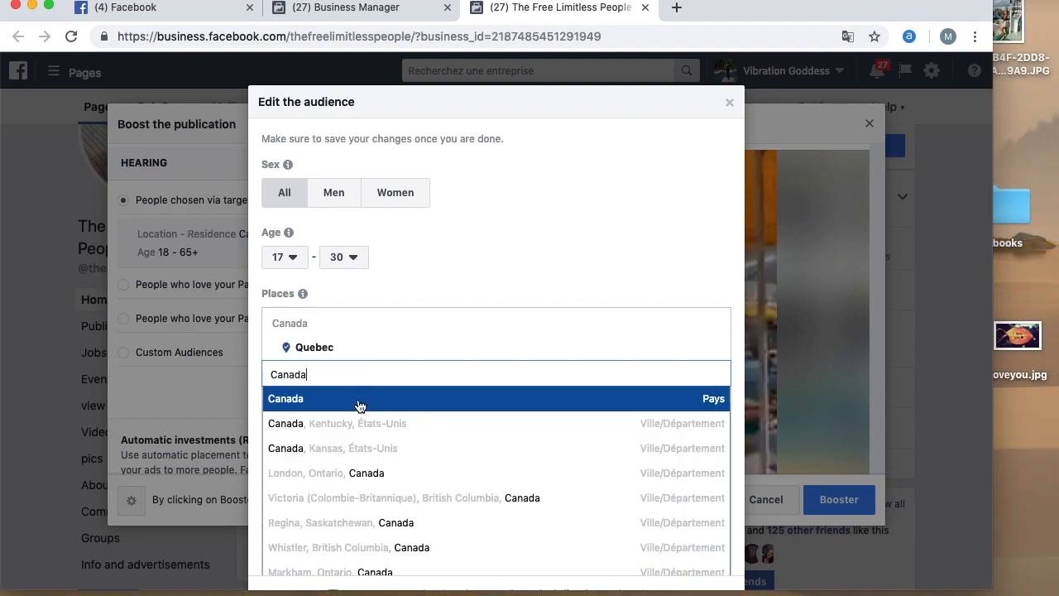
{"action": "left_click", "coordinate": [359, 400]}
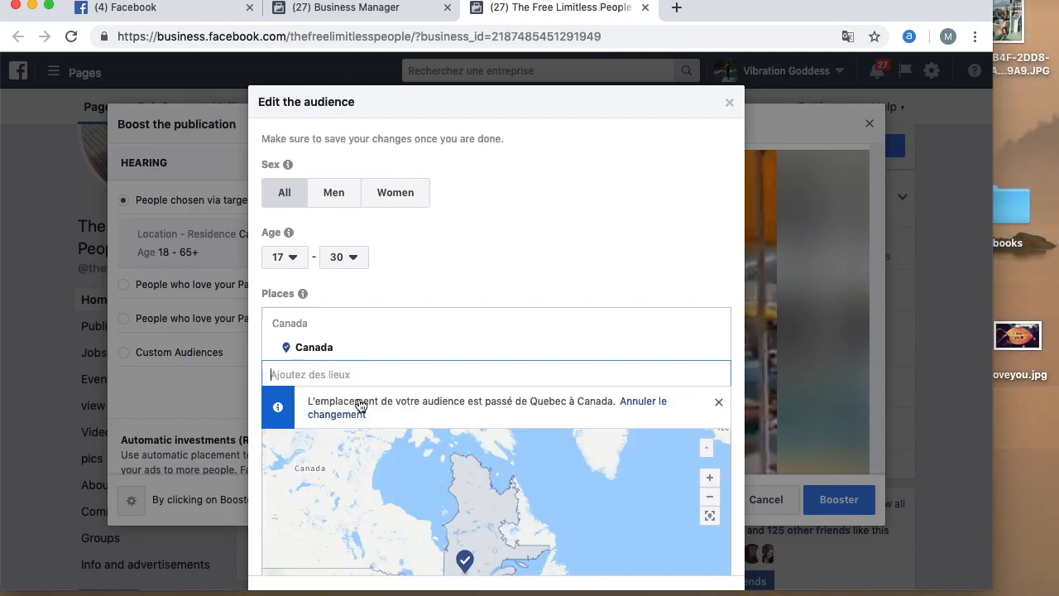
{"action": "type", "text": "Fran"}
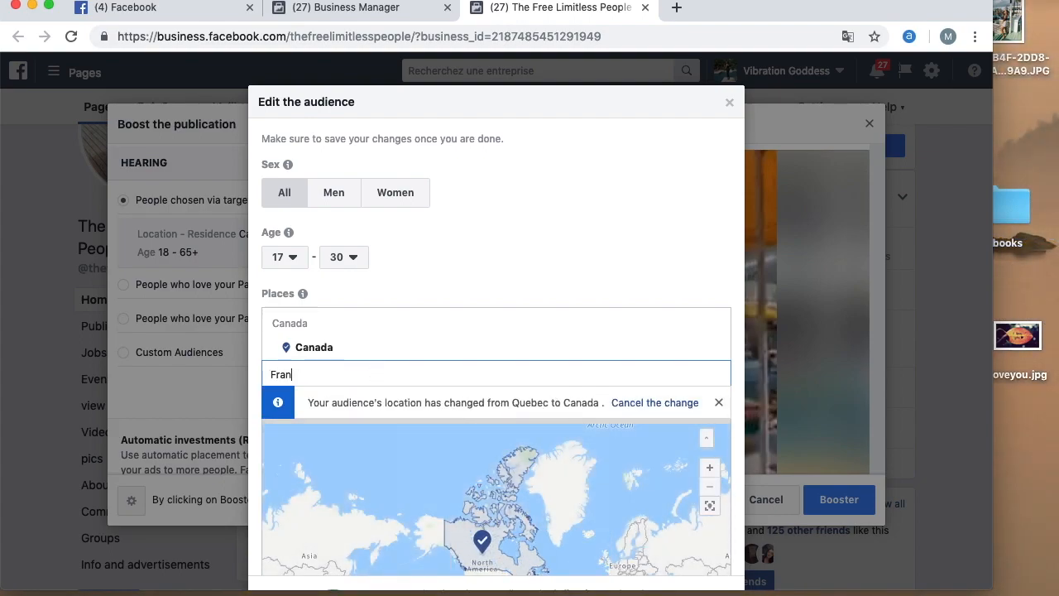
{"action": "type", "text": "ce"}
{"action": "left_click", "coordinate": [366, 400]}
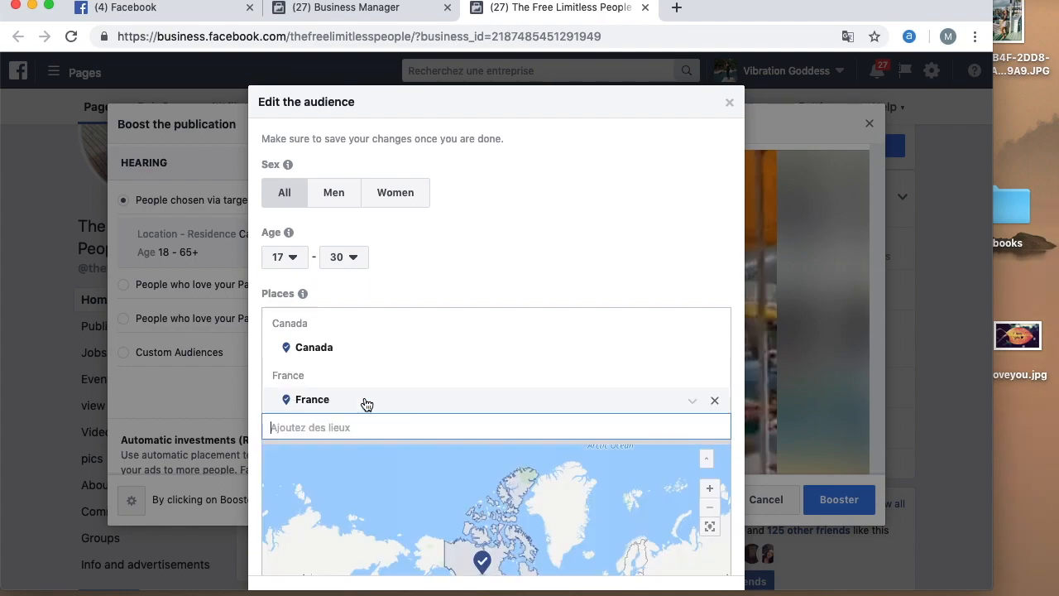
{"action": "type", "text": "Afrique"}
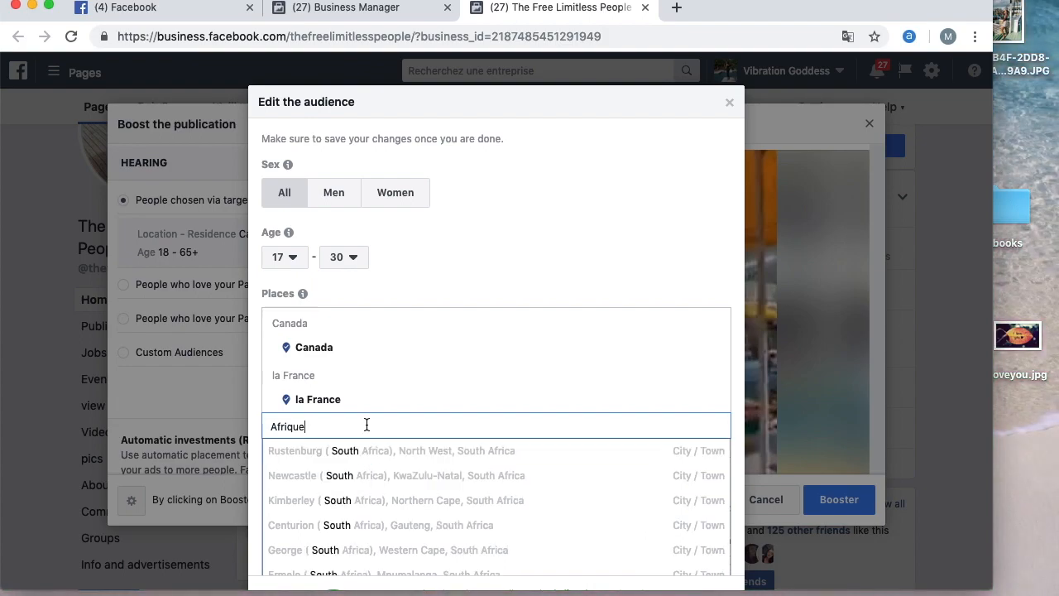
{"action": "key", "text": "BackSpace"}
{"action": "key", "text": "BackSpace"}
{"action": "key", "text": "BackSpace"}
{"action": "key", "text": "BackSpace"}
Add the country Belgium to the audience's places and dismiss the suggestion to add International.
{"action": "type", "text": "Belgi"}
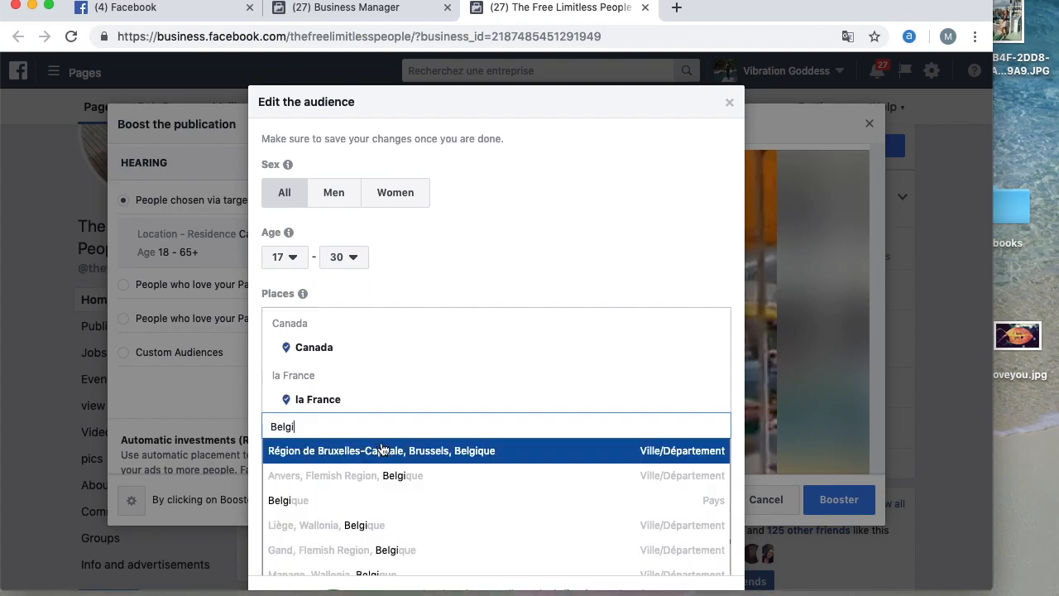
{"action": "type", "text": "que"}
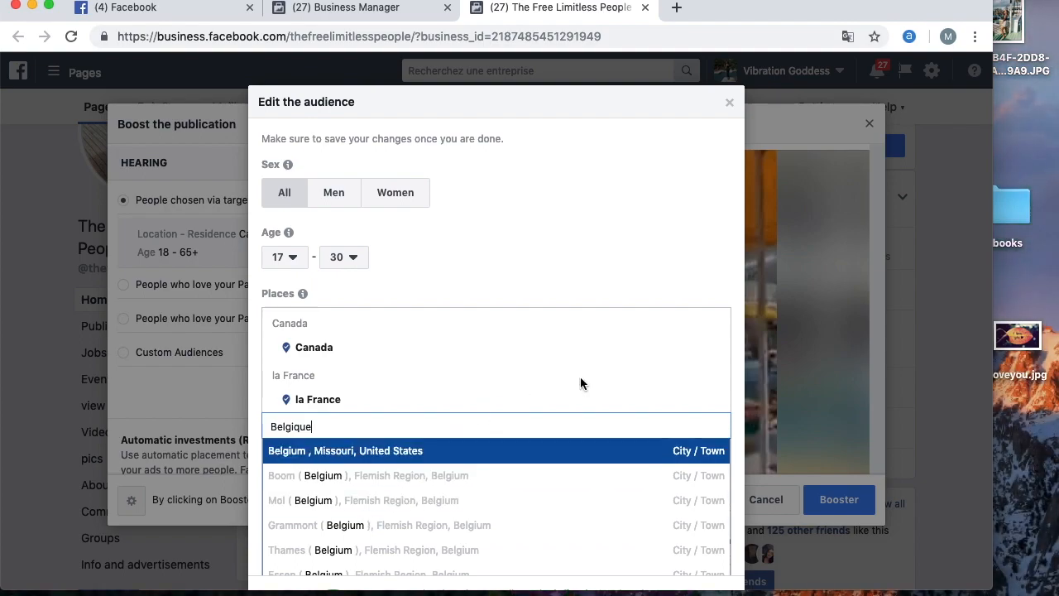
{"action": "scroll", "coordinate": [765, 355], "scroll_direction": "down", "scroll_amount": 3}
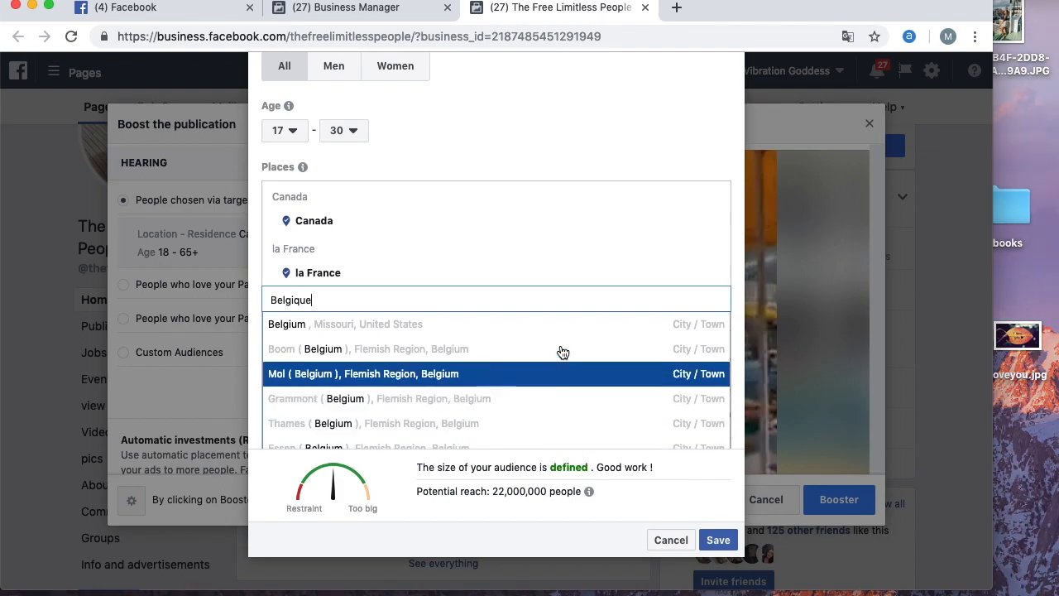
{"action": "left_click_drag", "start_coordinate": [378, 300], "coordinate": [246, 298]}
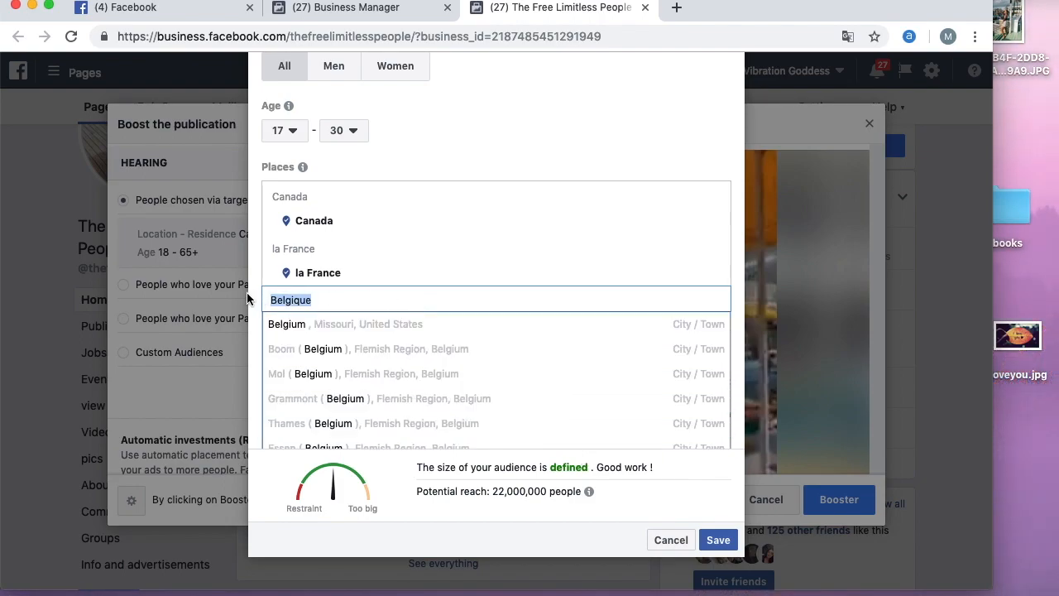
{"action": "type", "text": "belium"}
{"action": "key", "text": "BackSpace"}
{"action": "key", "text": "BackSpace"}
{"action": "key", "text": "BackSpace"}
{"action": "type", "text": "gi"}
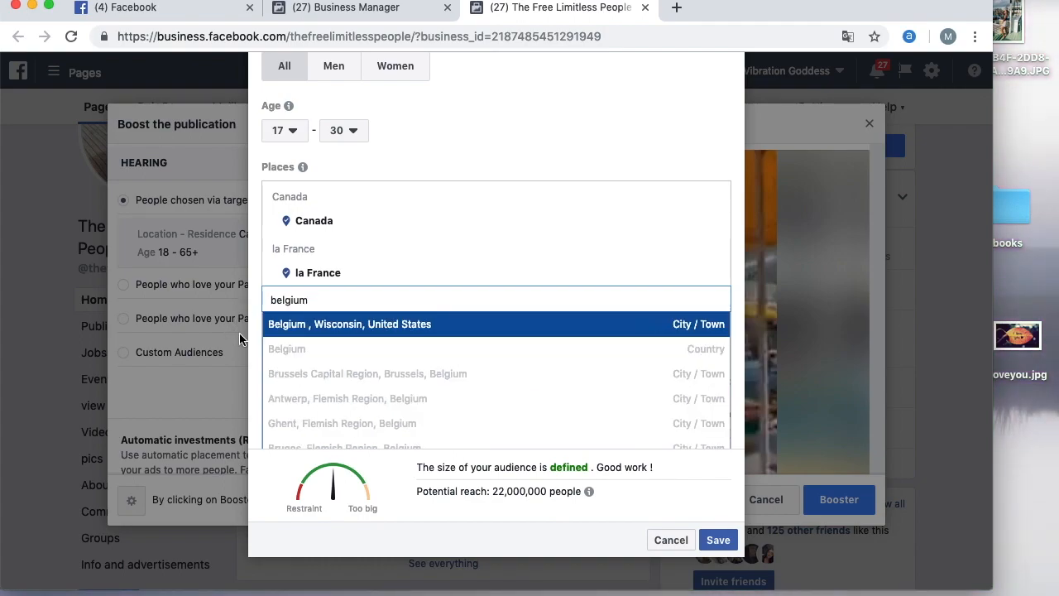
{"action": "left_click", "coordinate": [308, 351]}
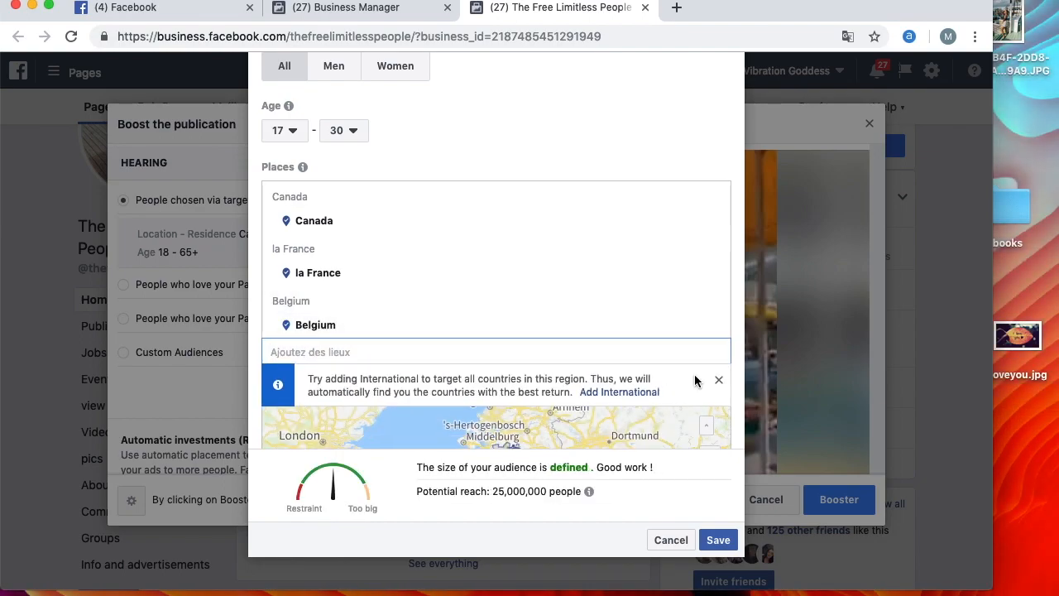
{"action": "left_click", "coordinate": [718, 383]}
Search the audience's inclusion criteria for "travel" and add the interest Trip.
{"action": "scroll", "coordinate": [521, 389], "scroll_direction": "down", "scroll_amount": 5}
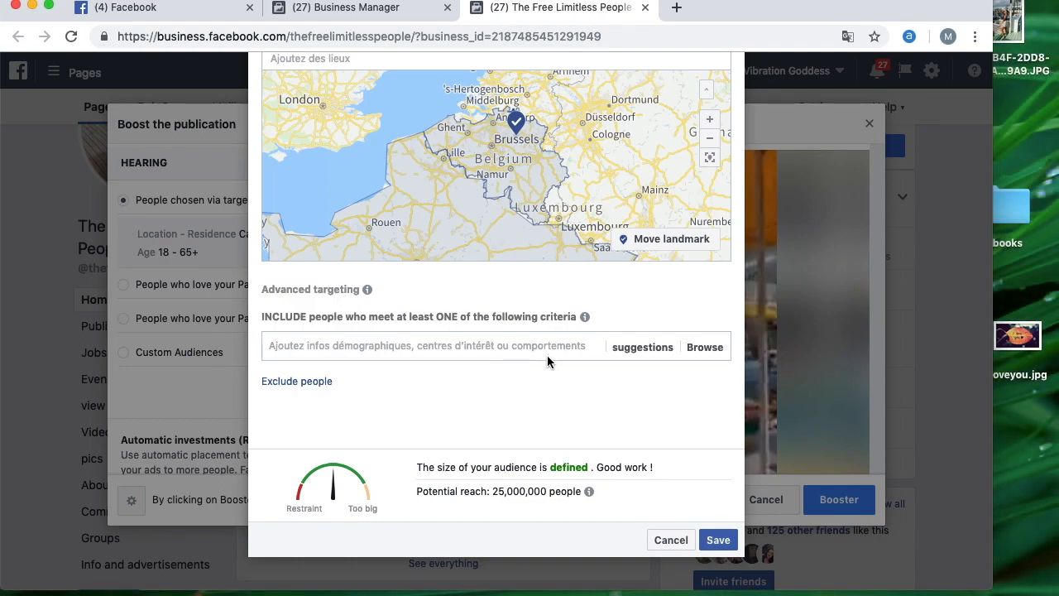
{"action": "left_click", "coordinate": [454, 337]}
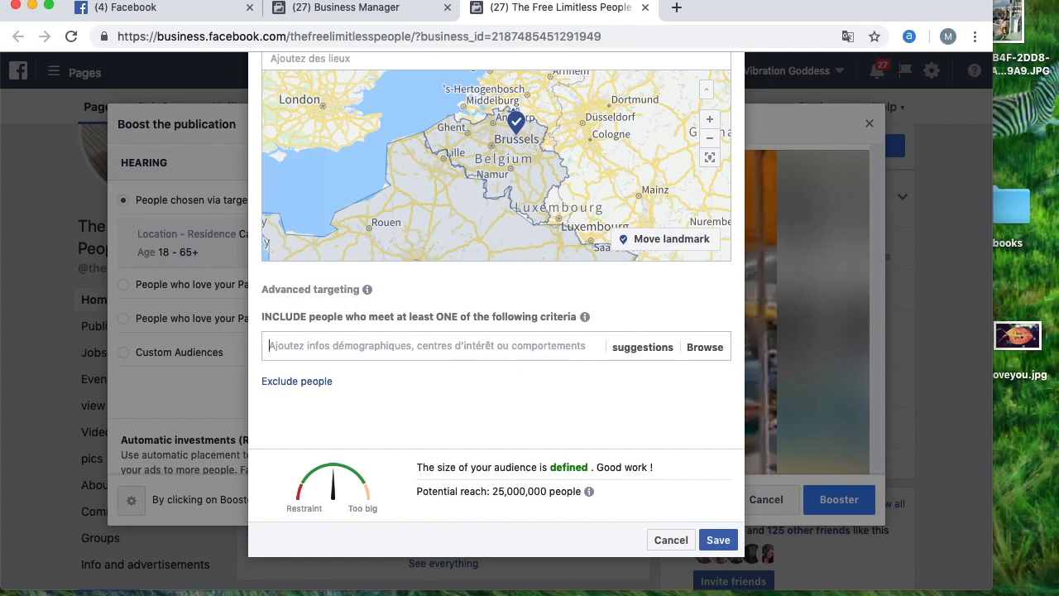
{"action": "type", "text": "voyage"}
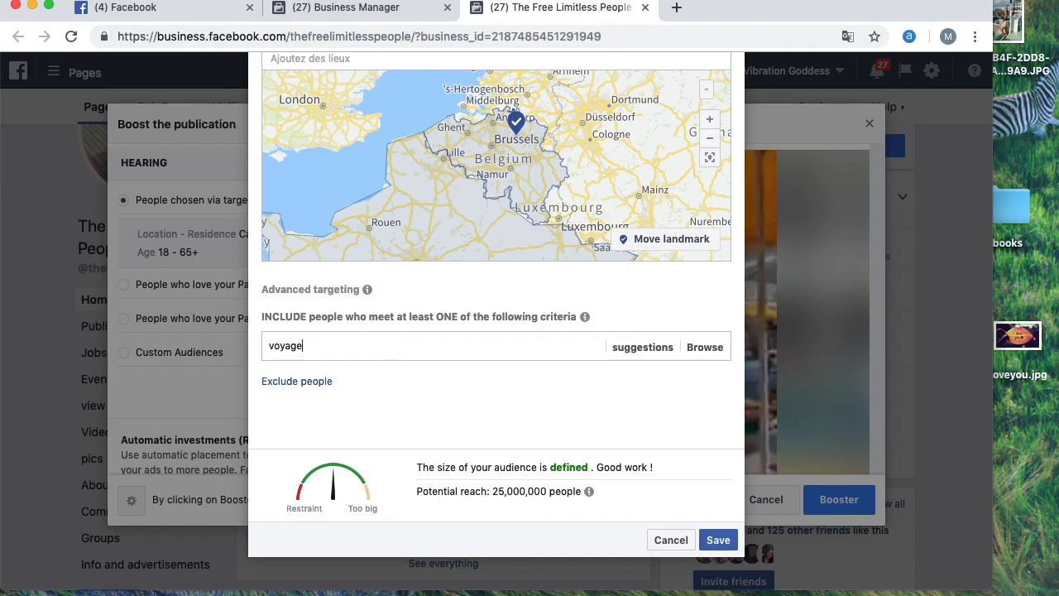
{"action": "key", "text": "BackSpace"}
{"action": "key", "text": "BackSpace"}
{"action": "key", "text": "BackSpace"}
{"action": "key", "text": "BackSpace"}
{"action": "key", "text": "BackSpace"}
{"action": "key", "text": "BackSpace"}
{"action": "type", "text": "tra"}
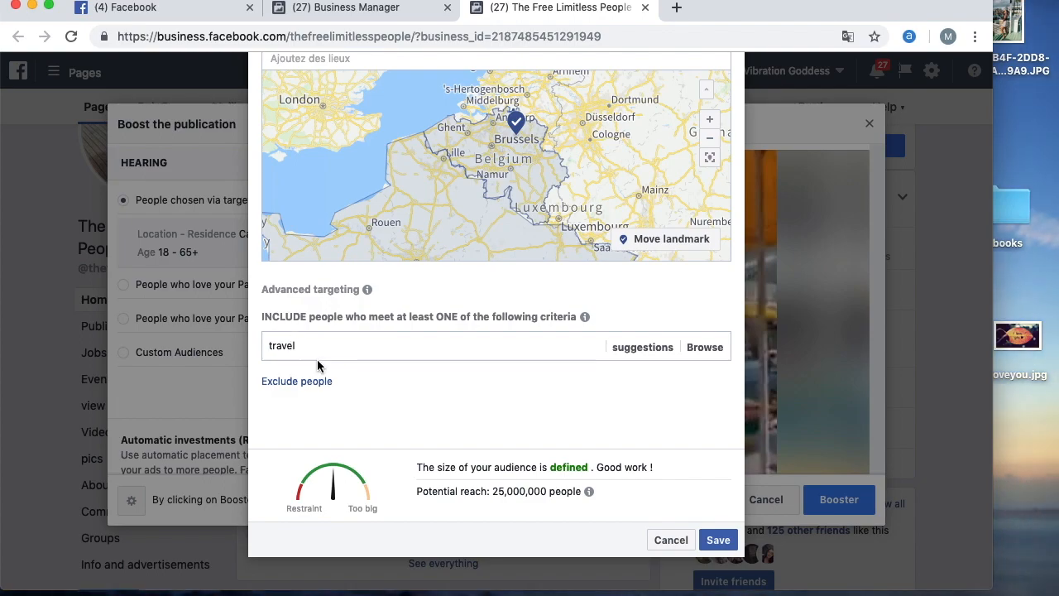
{"action": "type", "text": "vel"}
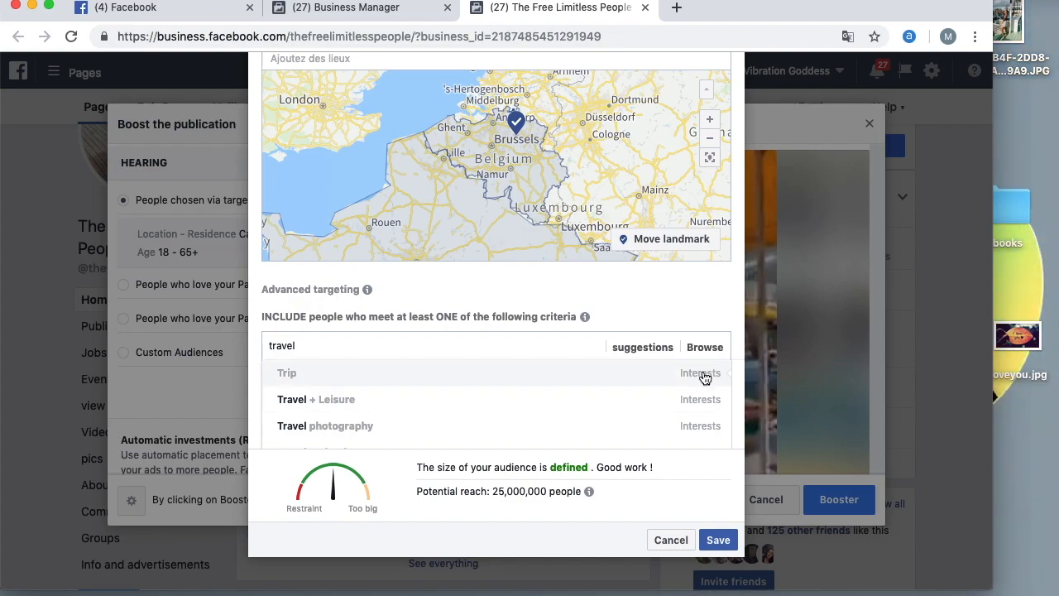
{"action": "left_click", "coordinate": [467, 377]}
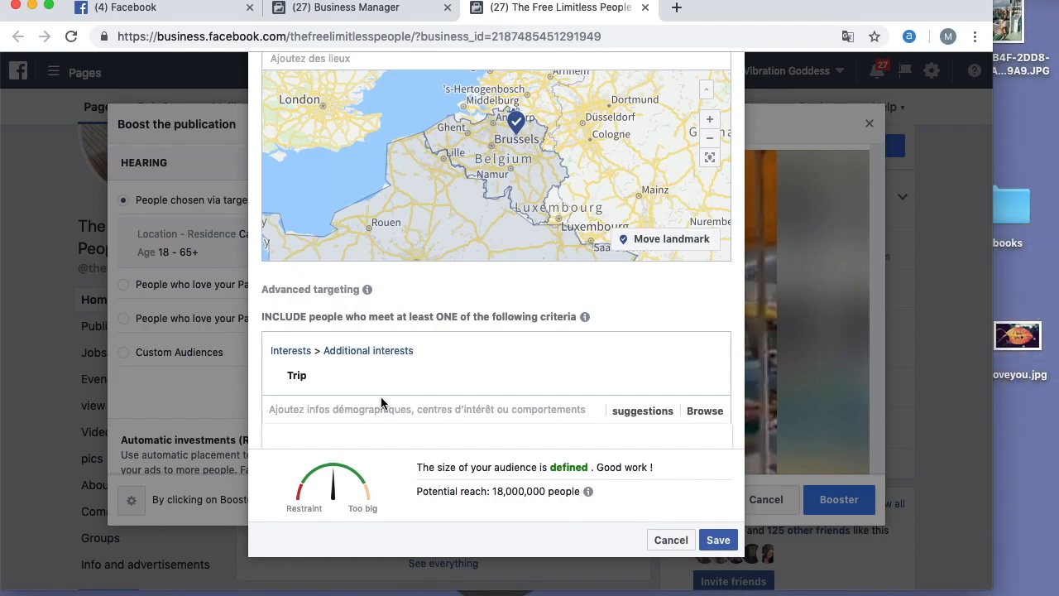
Add the interest Tai Lopez to the audience's inclusion criteria and save the audience.
{"action": "type", "text": "tai lo"}
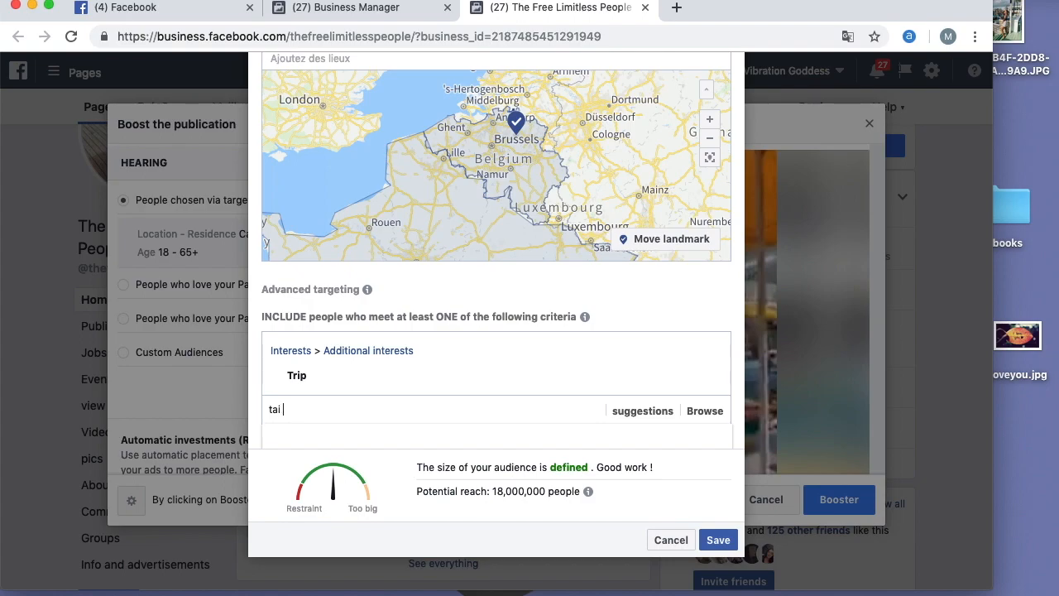
{"action": "type", "text": "pez"}
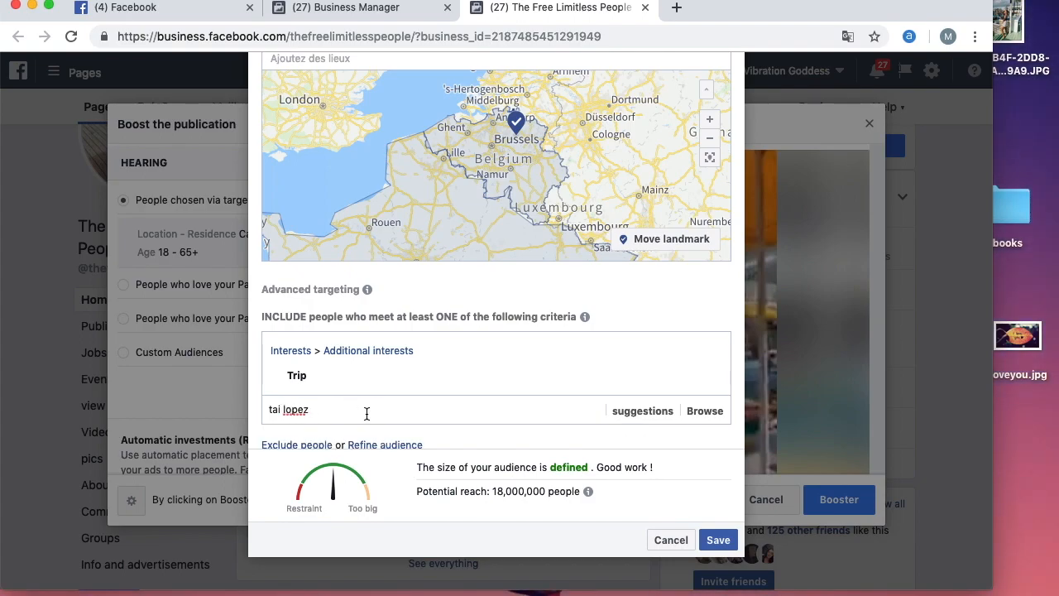
{"action": "scroll", "coordinate": [478, 444], "scroll_direction": "down", "scroll_amount": 1}
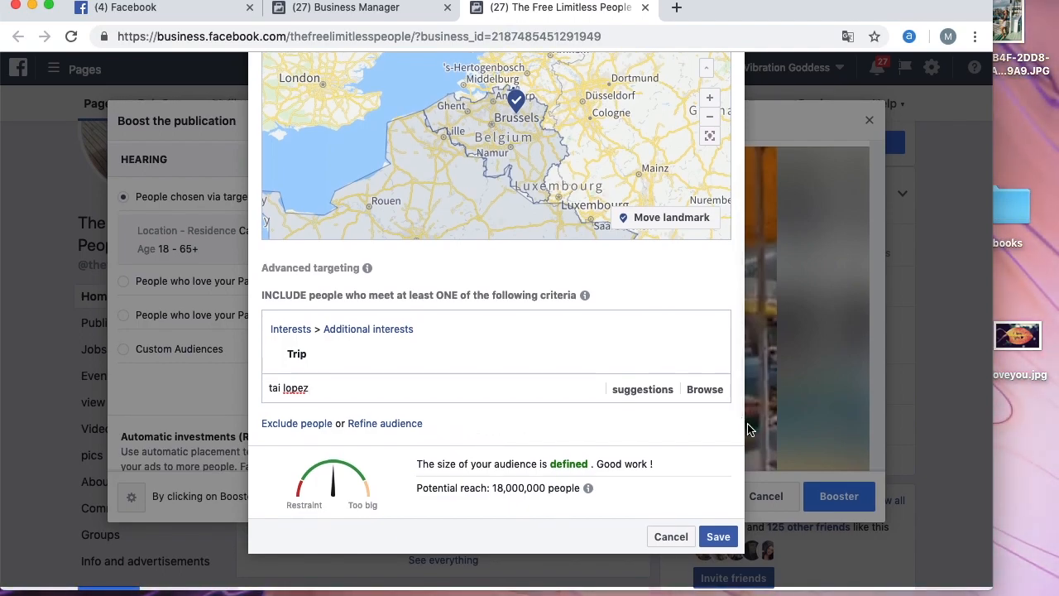
{"action": "mouse_move", "coordinate": [589, 344]}
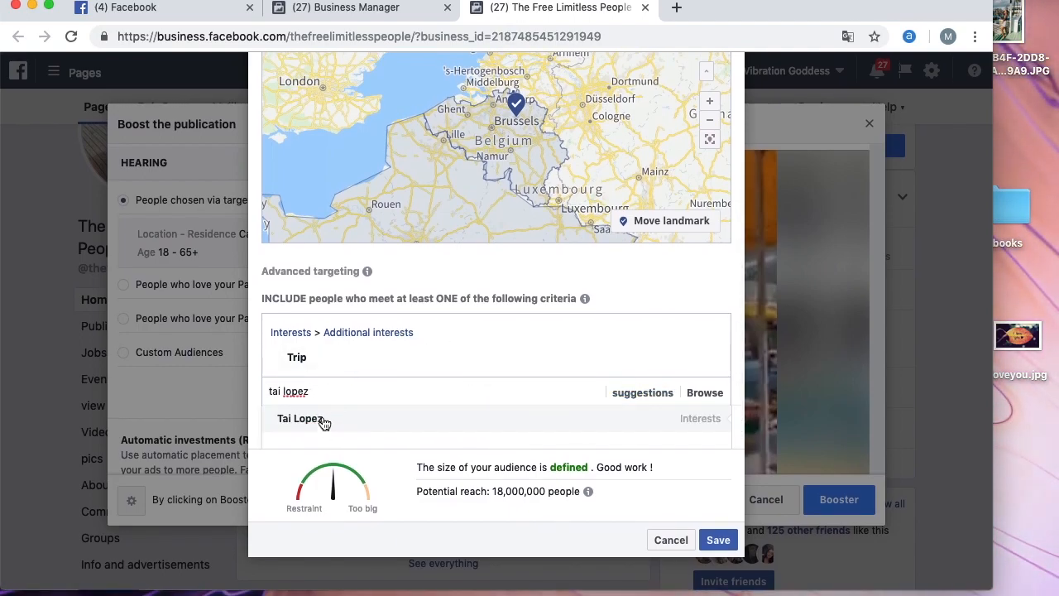
{"action": "left_click", "coordinate": [321, 420]}
{"action": "mouse_move", "coordinate": [337, 357]}
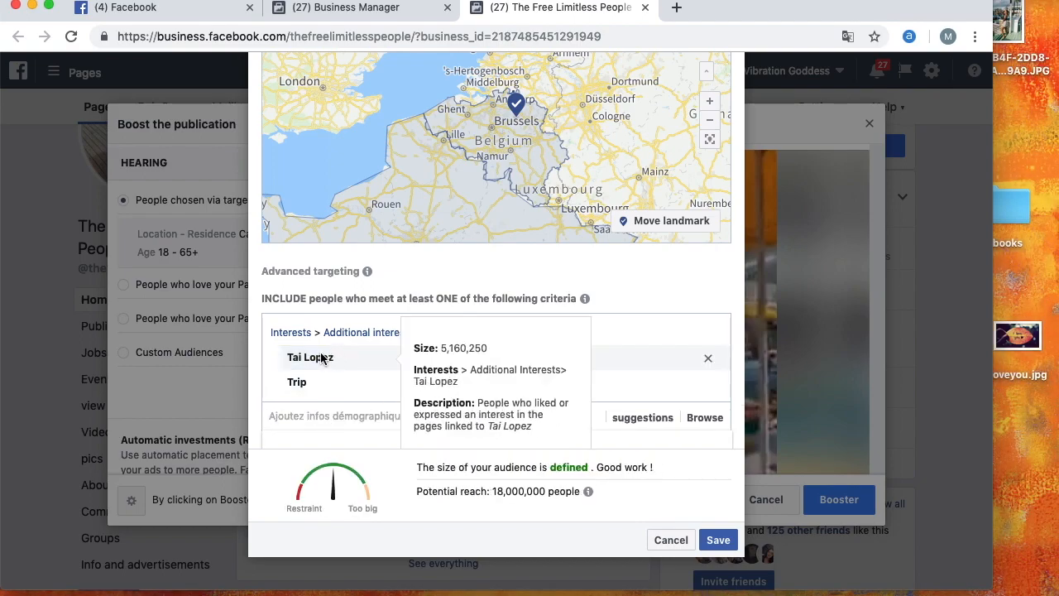
{"action": "mouse_move", "coordinate": [291, 382]}
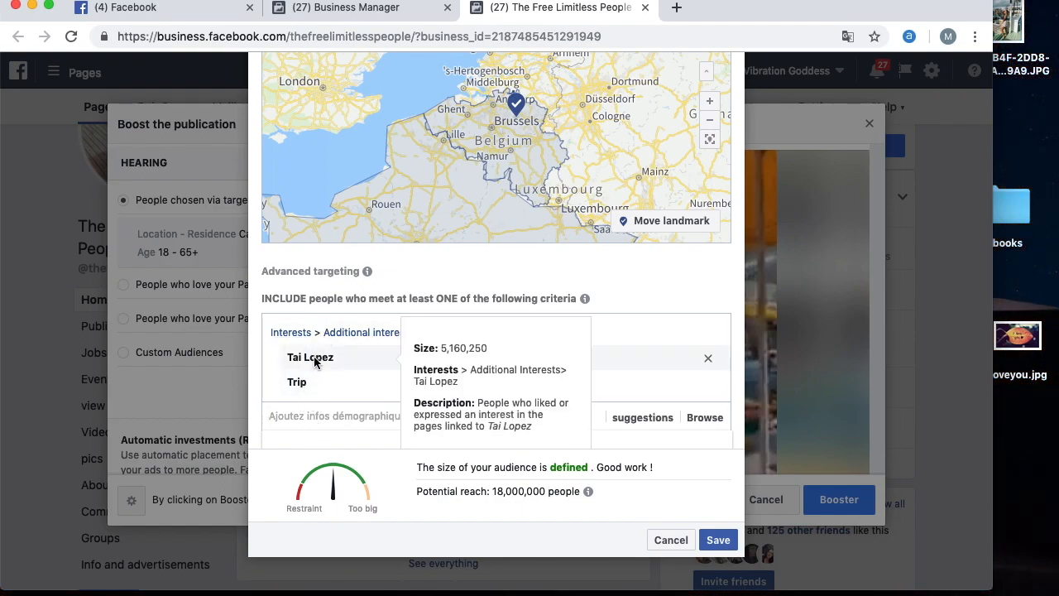
{"action": "left_click", "coordinate": [498, 411]}
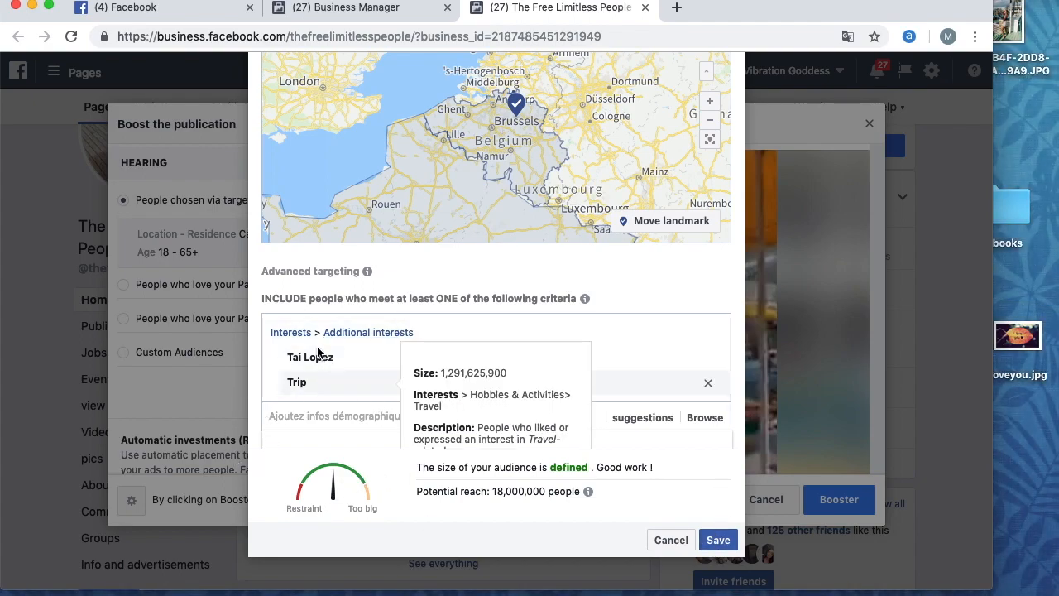
{"action": "left_click", "coordinate": [718, 543]}
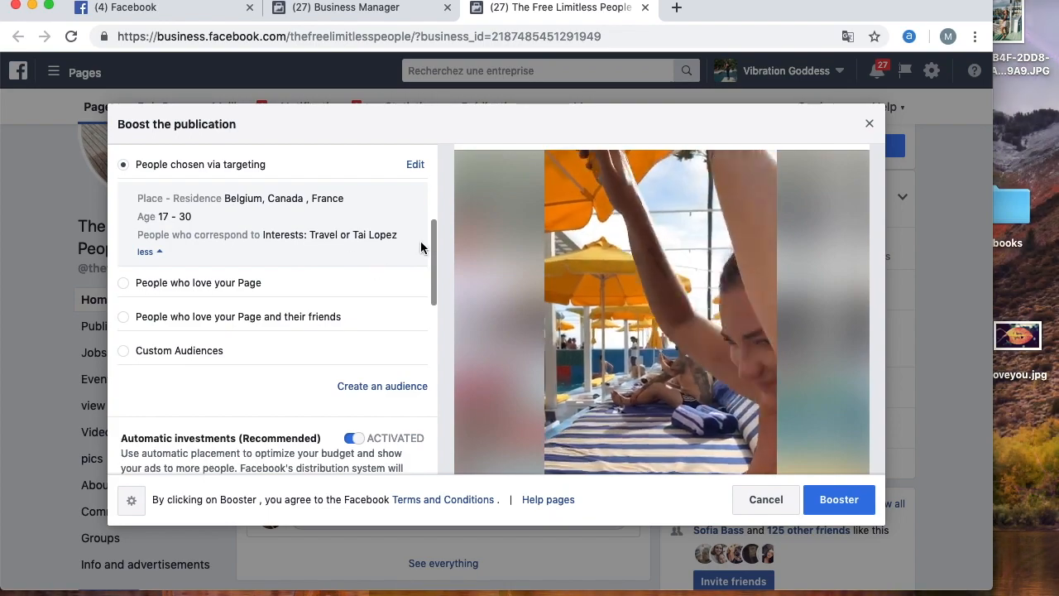
Try to set the boost's total budget to 5,00 CAD.
{"action": "scroll", "coordinate": [340, 285], "scroll_direction": "down", "scroll_amount": 2}
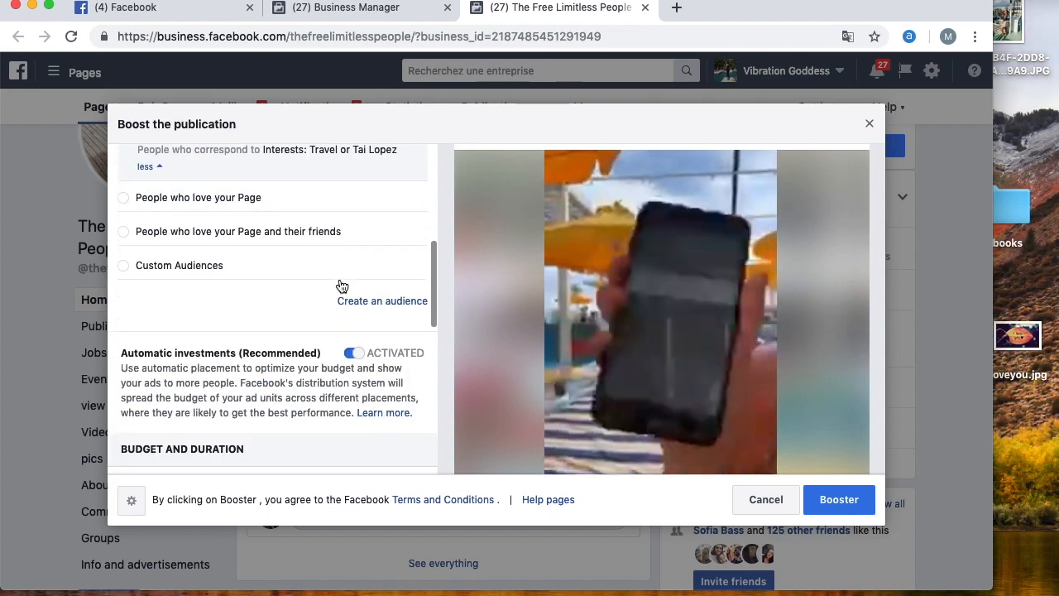
{"action": "scroll", "coordinate": [307, 382], "scroll_direction": "down", "scroll_amount": 4}
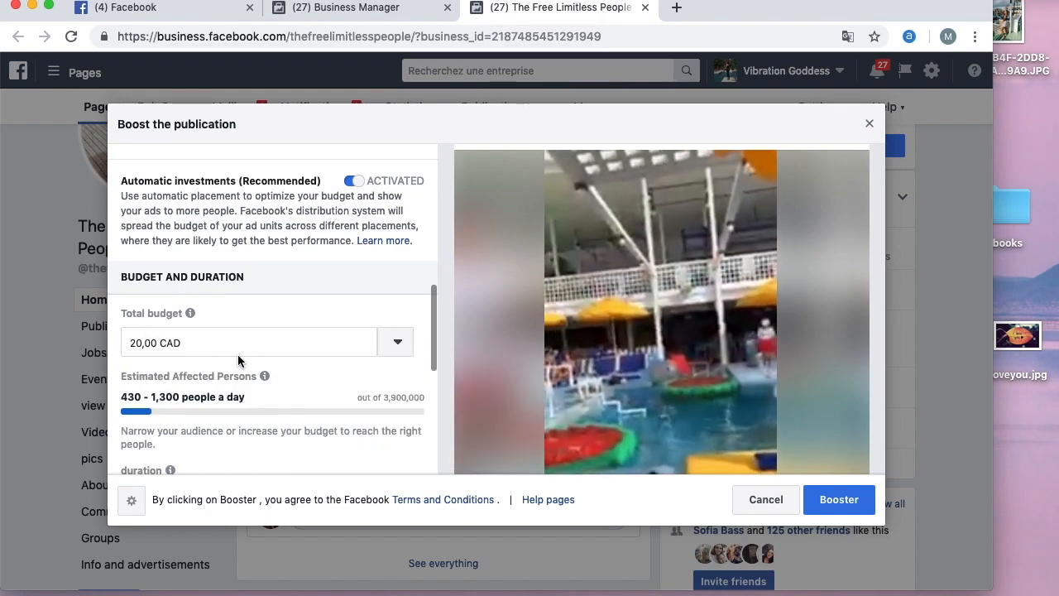
{"action": "left_click", "coordinate": [143, 342]}
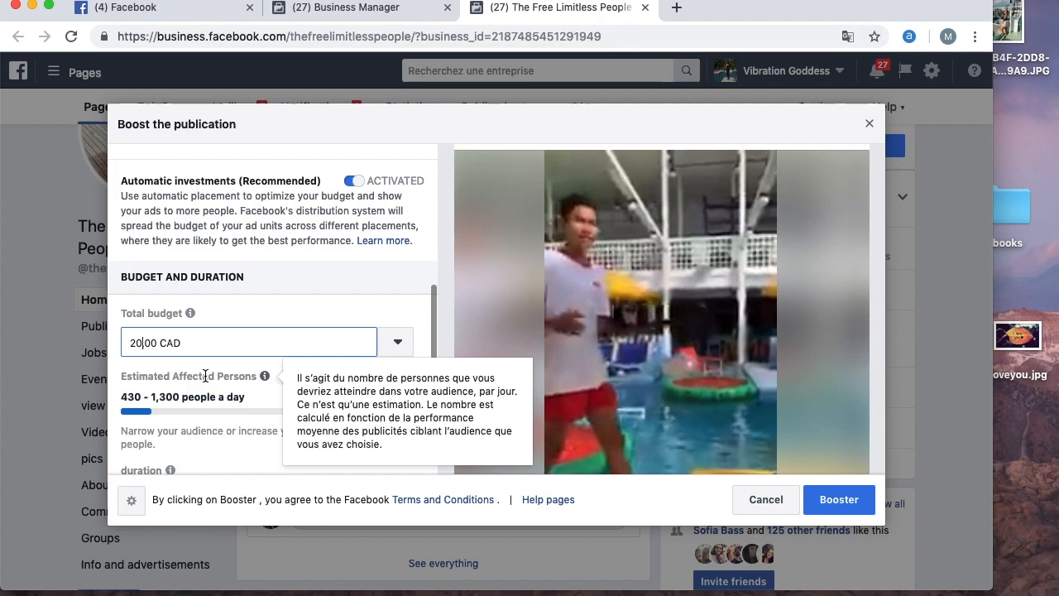
{"action": "key", "text": "BackSpace"}
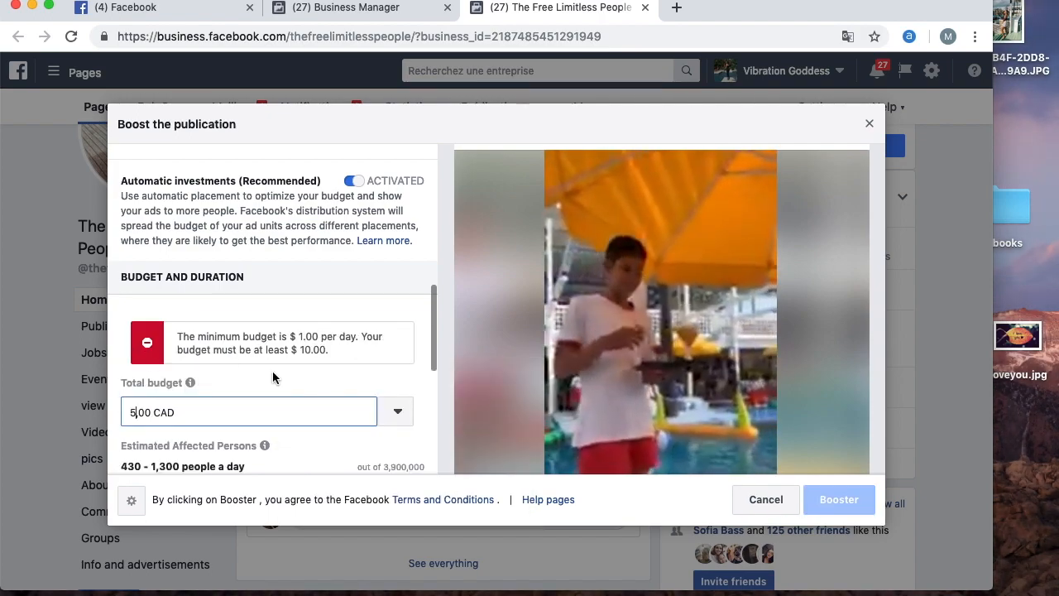
{"action": "type", "text": ","}
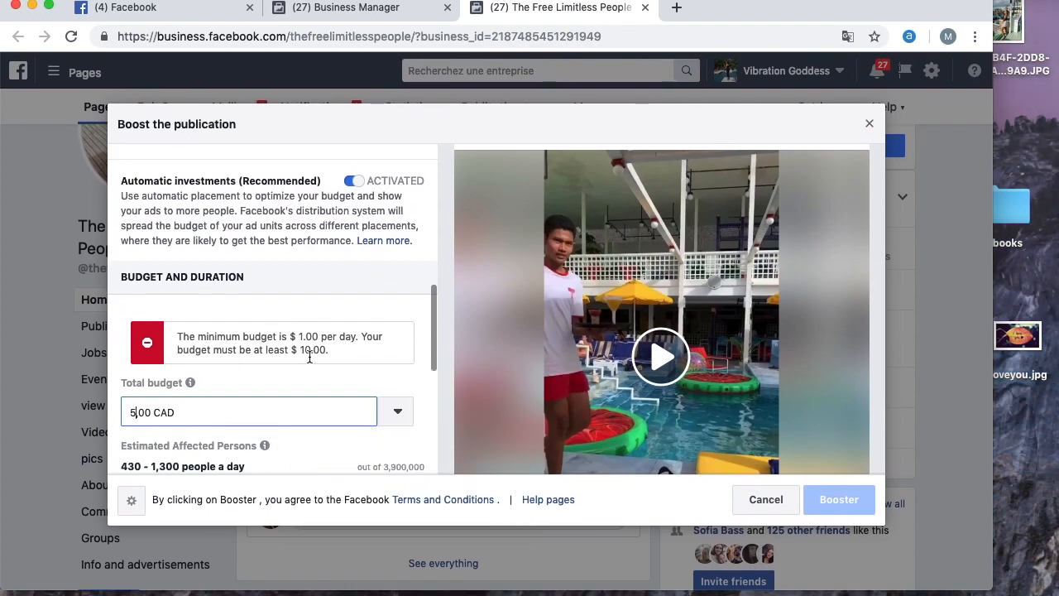
Set the boost's duration to 7 days and its total budget to 14,00 CAD.
{"action": "scroll", "coordinate": [366, 280], "scroll_direction": "down", "scroll_amount": 4}
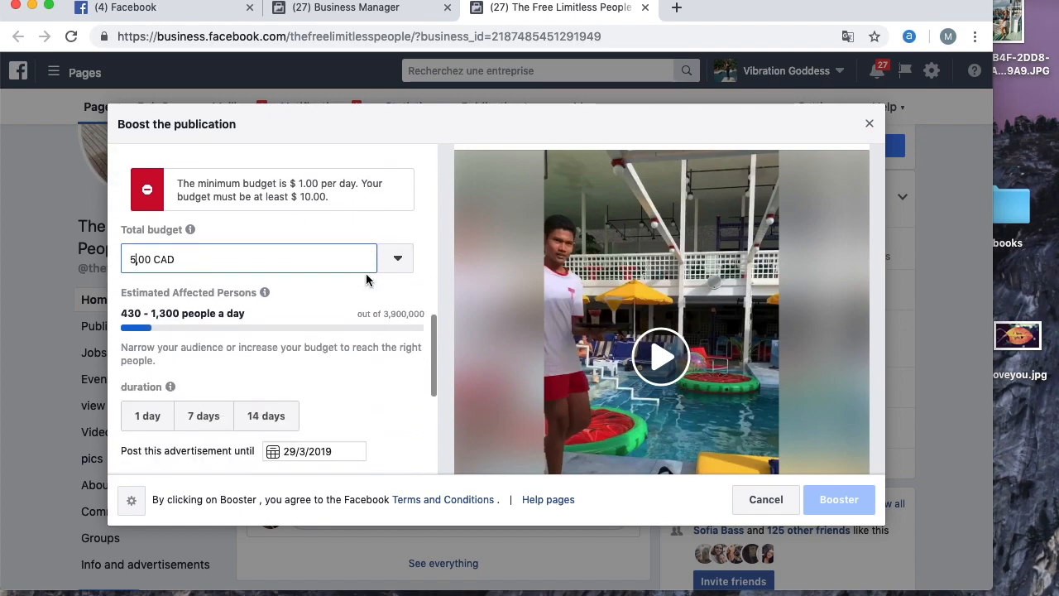
{"action": "left_click", "coordinate": [206, 403]}
{"action": "left_click", "coordinate": [132, 246]}
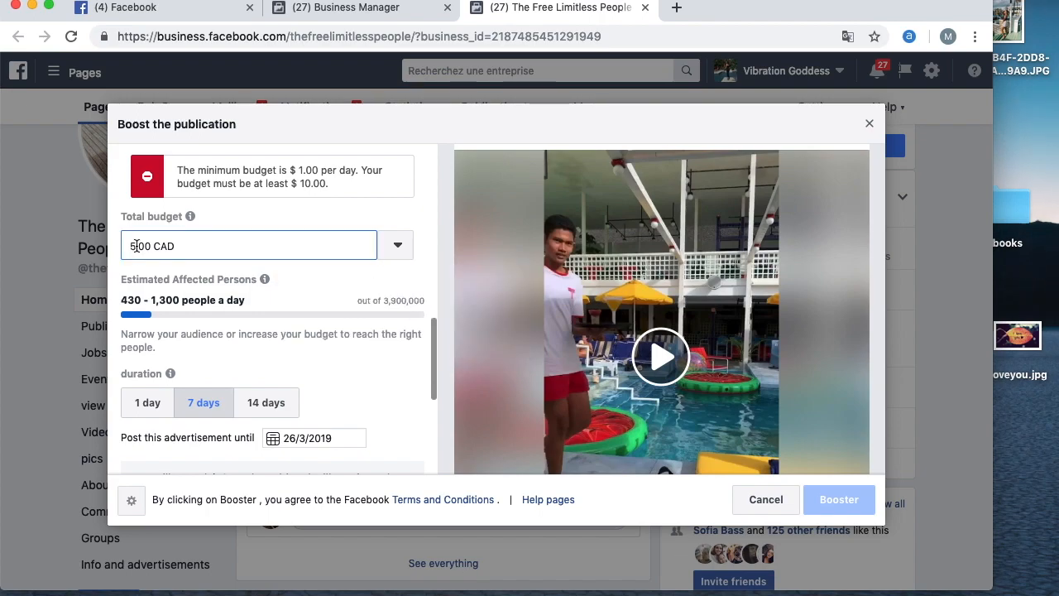
{"action": "type", "text": "1"}
{"action": "key", "text": "BackSpace"}
{"action": "key", "text": "BackSpace"}
{"action": "type", "text": "14,"}
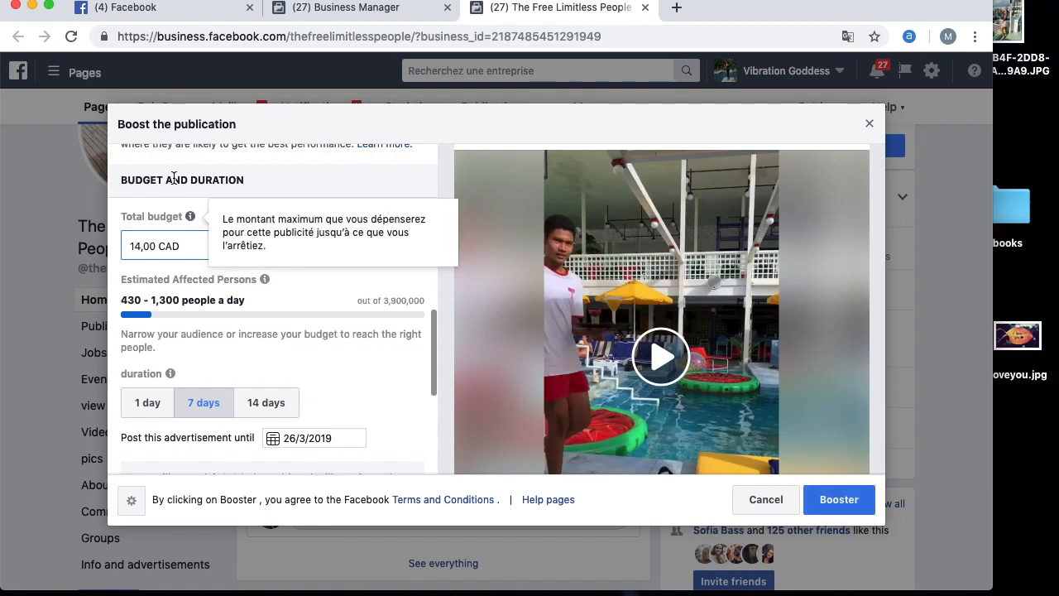
Review the boost's budget, duration, daily spending summary, conversion monitoring, payment and goal settings.
{"action": "scroll", "coordinate": [173, 175], "scroll_direction": "up", "scroll_amount": 2}
{"action": "scroll", "coordinate": [174, 178], "scroll_direction": "down", "scroll_amount": 2}
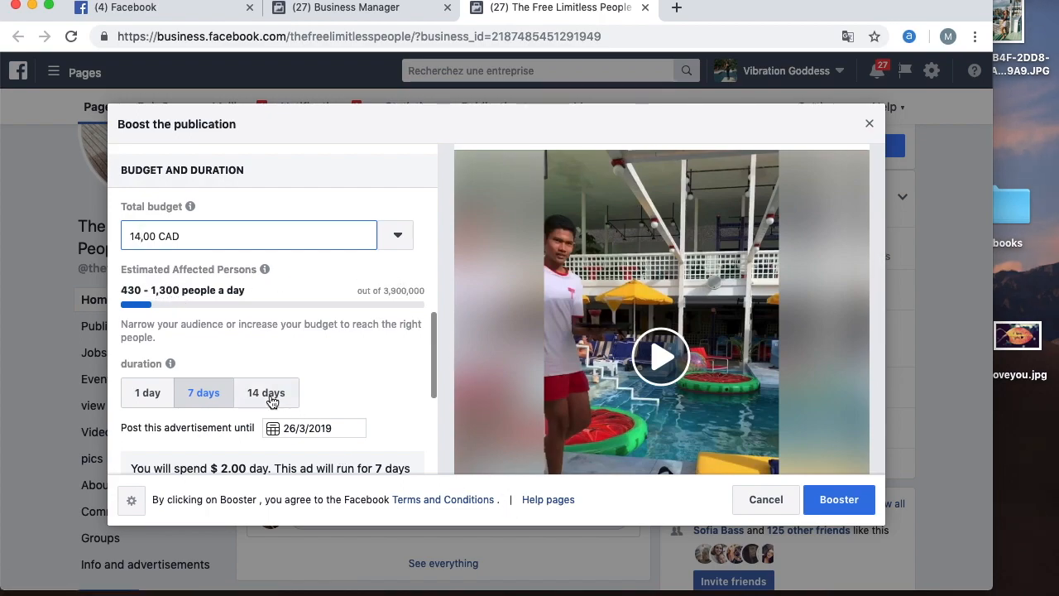
{"action": "scroll", "coordinate": [255, 359], "scroll_direction": "up", "scroll_amount": 1}
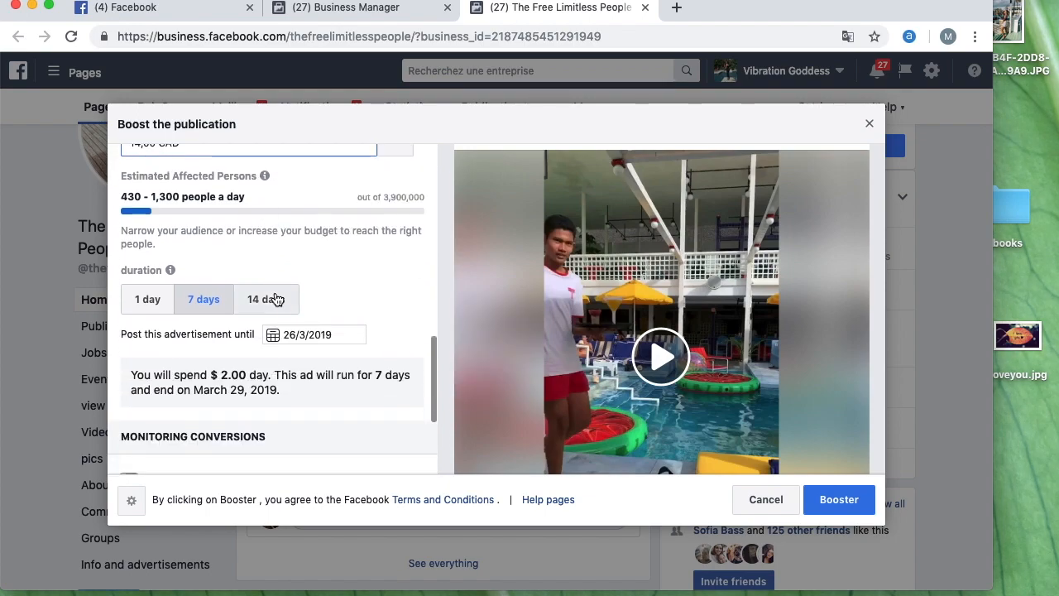
{"action": "scroll", "coordinate": [274, 298], "scroll_direction": "down", "scroll_amount": 3}
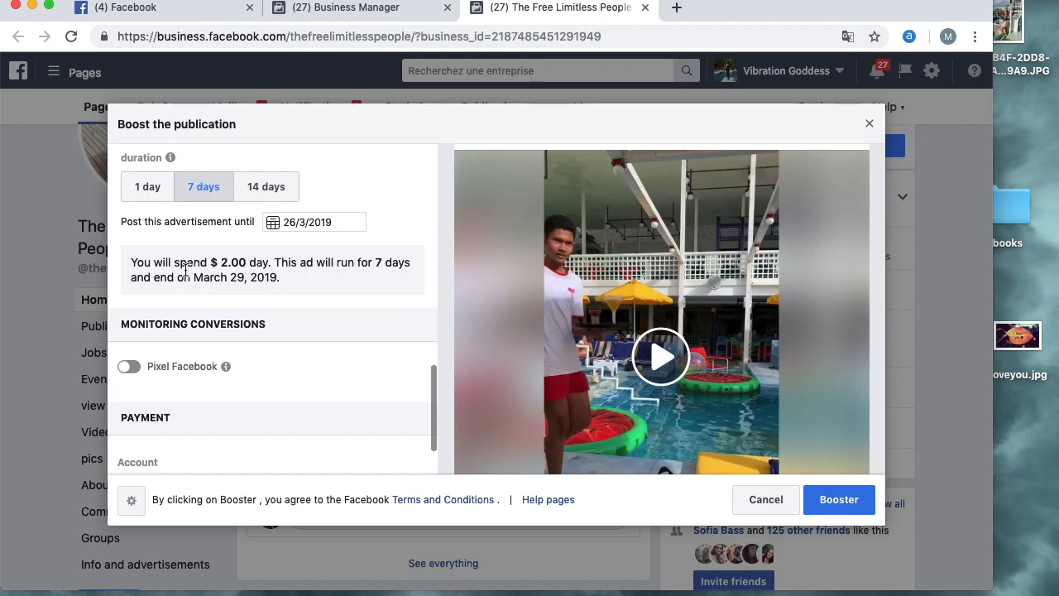
{"action": "scroll", "coordinate": [206, 267], "scroll_direction": "up", "scroll_amount": 6}
{"action": "scroll", "coordinate": [237, 389], "scroll_direction": "down", "scroll_amount": 5}
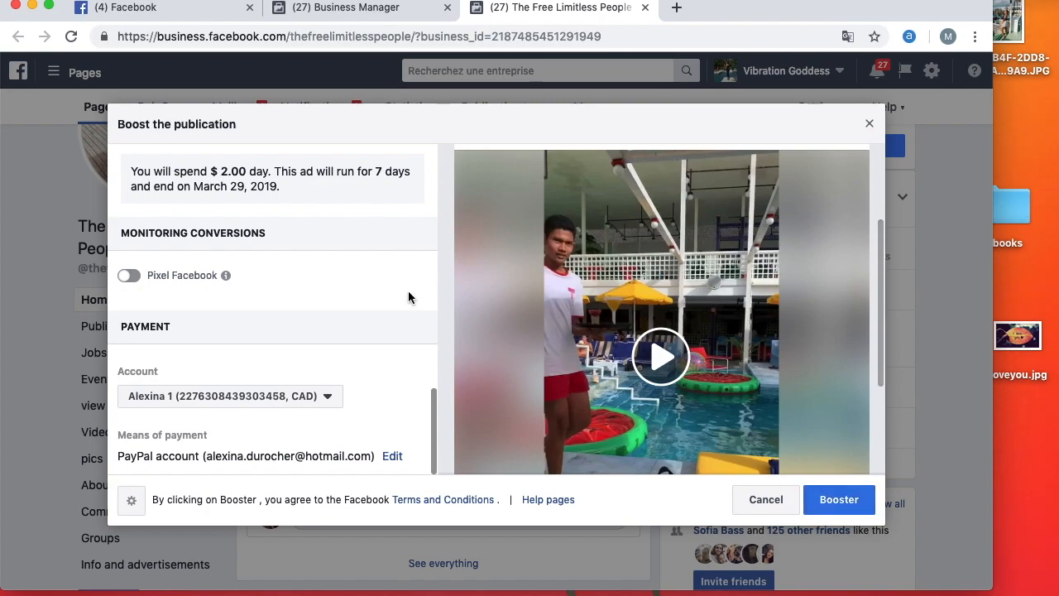
{"action": "scroll", "coordinate": [408, 291], "scroll_direction": "up", "scroll_amount": 2}
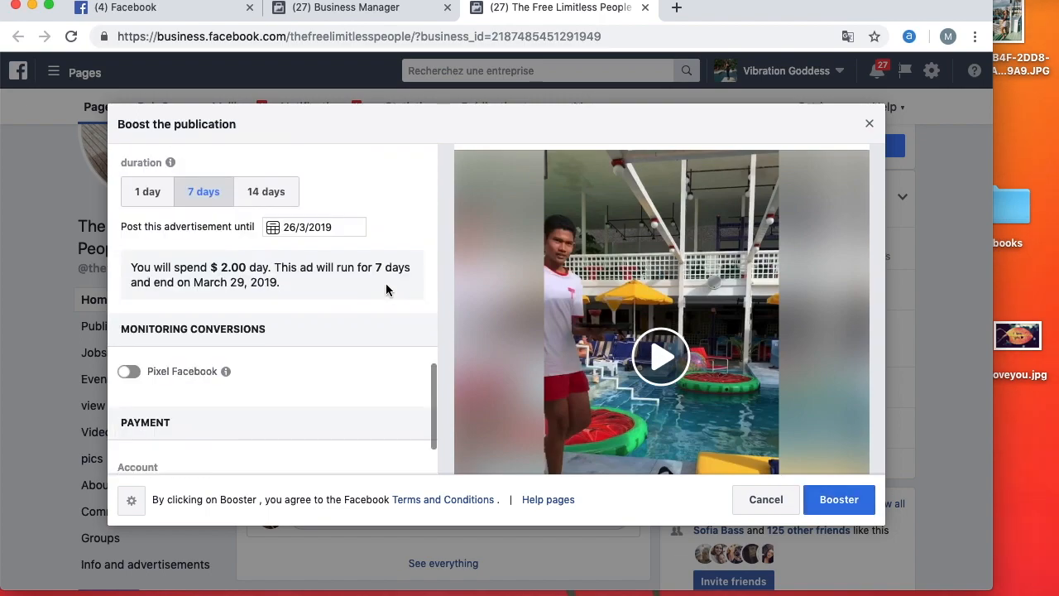
{"action": "scroll", "coordinate": [385, 290], "scroll_direction": "up", "scroll_amount": 10}
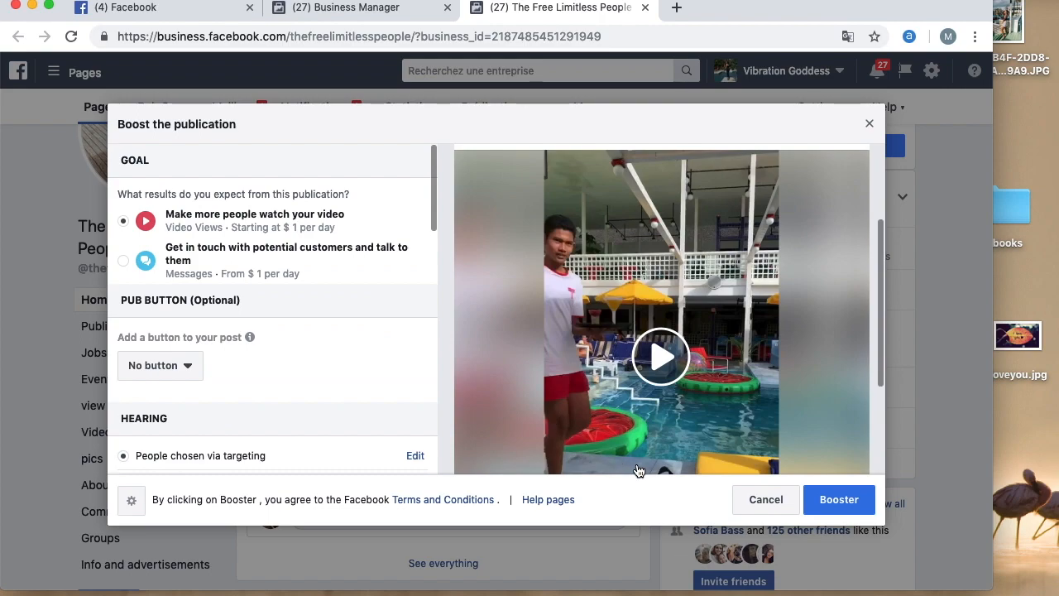
Cancel the boost and return to the Page without launching it.
{"action": "left_click", "coordinate": [763, 501]}
{"action": "left_click", "coordinate": [592, 311]}
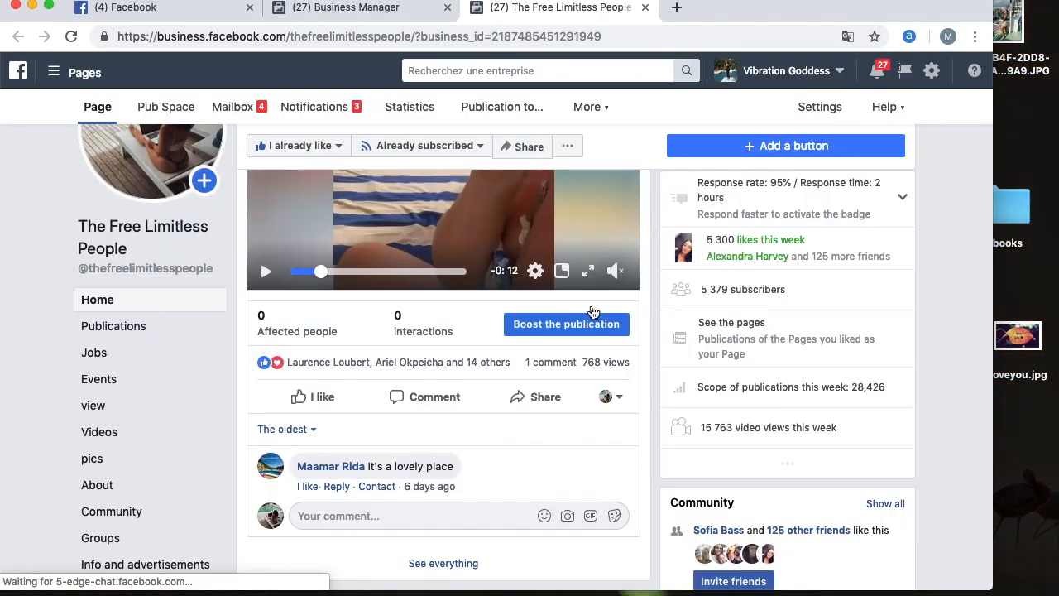
Check the Pages list in Business Manager and return to The Free Limitless People Page's Publications section.
{"action": "left_click", "coordinate": [331, 10]}
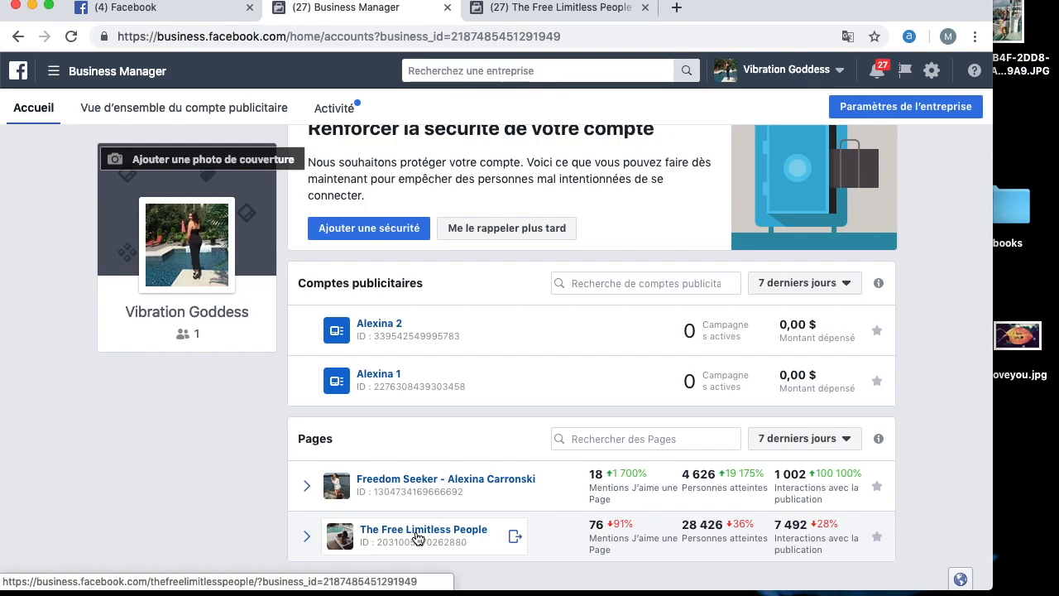
{"action": "left_click", "coordinate": [550, 6]}
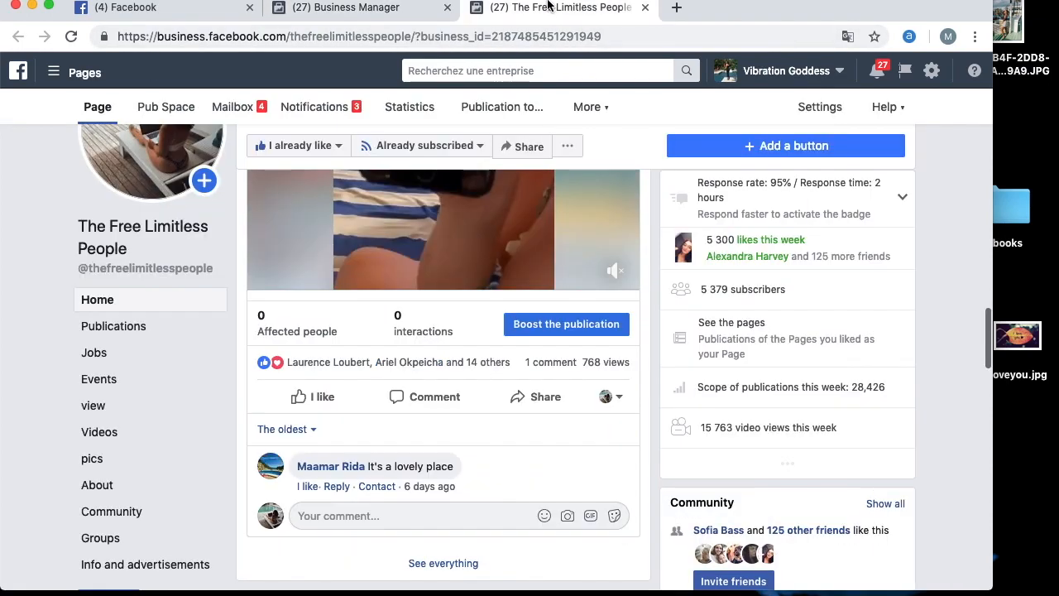
{"action": "scroll", "coordinate": [414, 376], "scroll_direction": "down", "scroll_amount": 8}
{"action": "scroll", "coordinate": [414, 378], "scroll_direction": "down", "scroll_amount": 10}
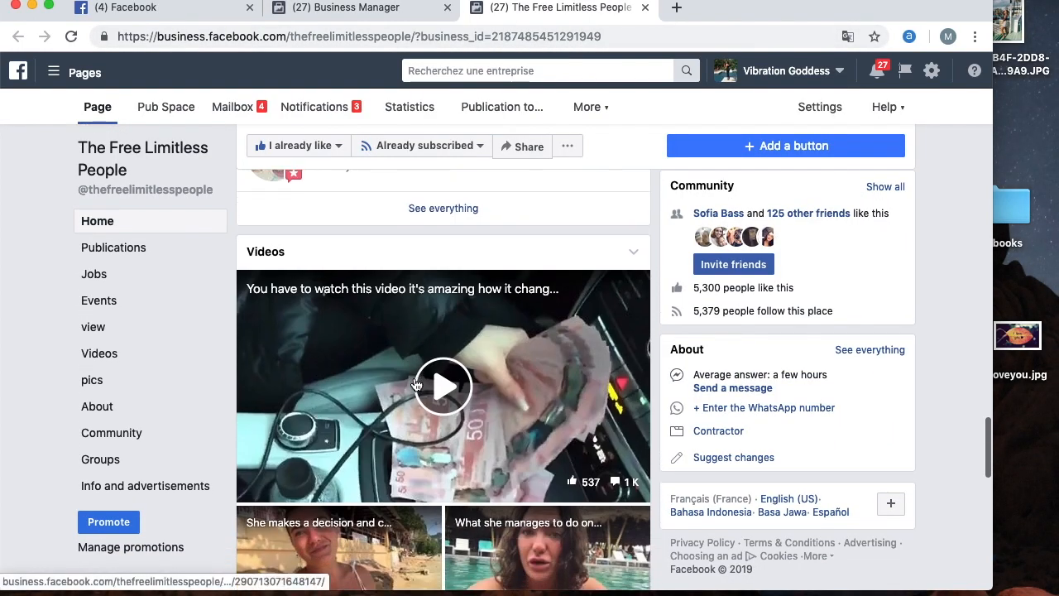
{"action": "scroll", "coordinate": [416, 382], "scroll_direction": "down", "scroll_amount": 5}
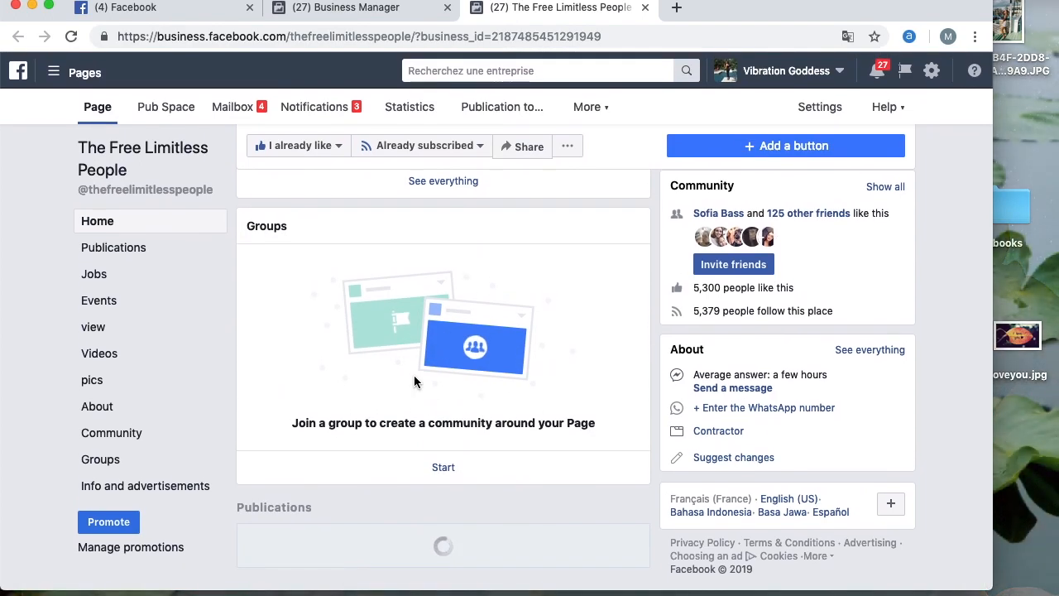
{"action": "scroll", "coordinate": [465, 404], "scroll_direction": "down", "scroll_amount": 1}
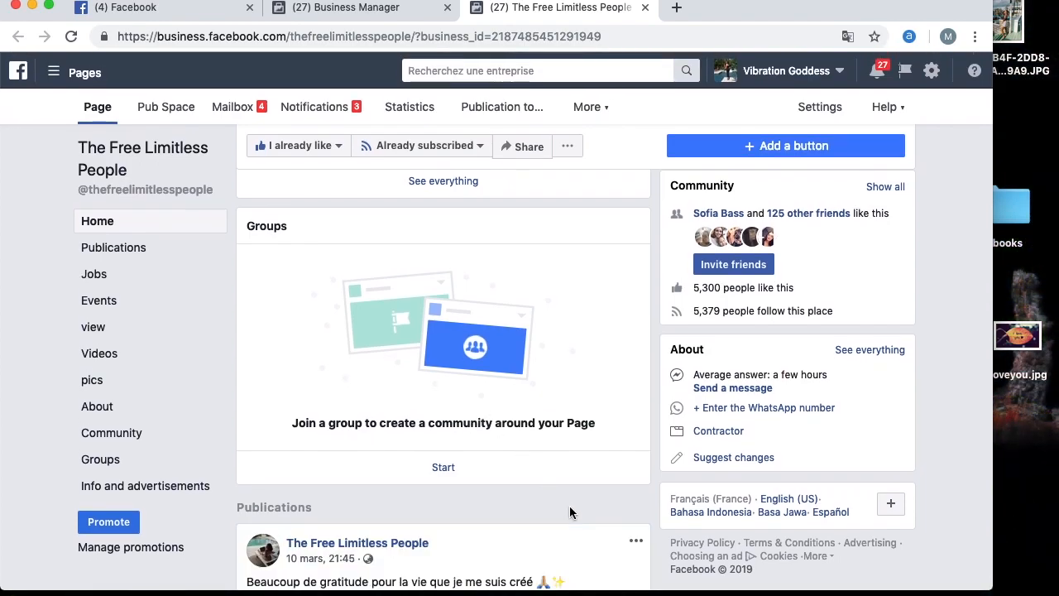
{"action": "scroll", "coordinate": [570, 507], "scroll_direction": "down", "scroll_amount": 3}
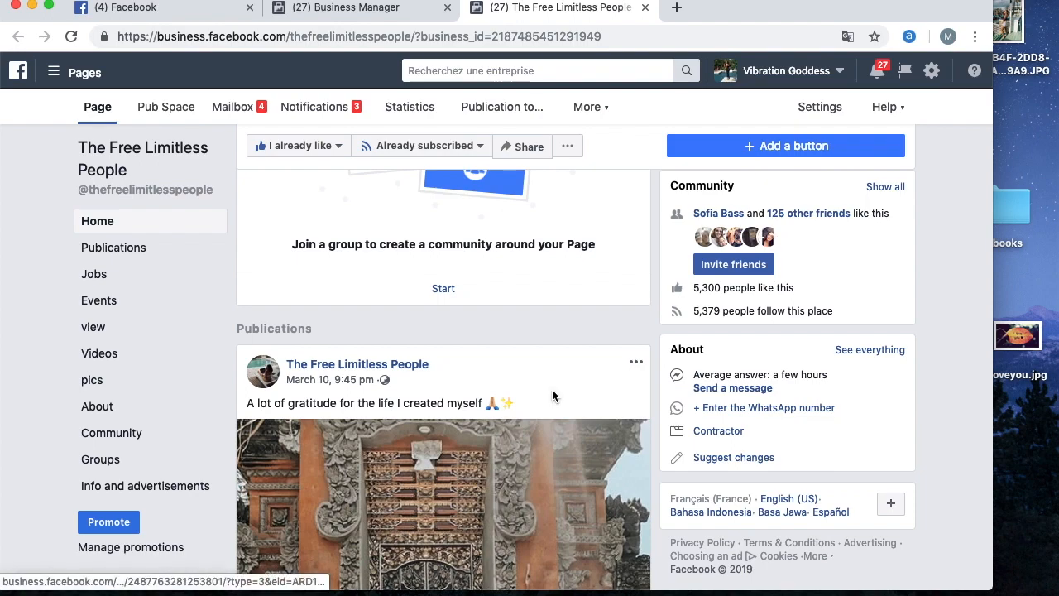
Examine the March 10 gratitude photo publication, including its caption, image, boost option, reactions and comments.
{"action": "scroll", "coordinate": [494, 432], "scroll_direction": "down", "scroll_amount": 5}
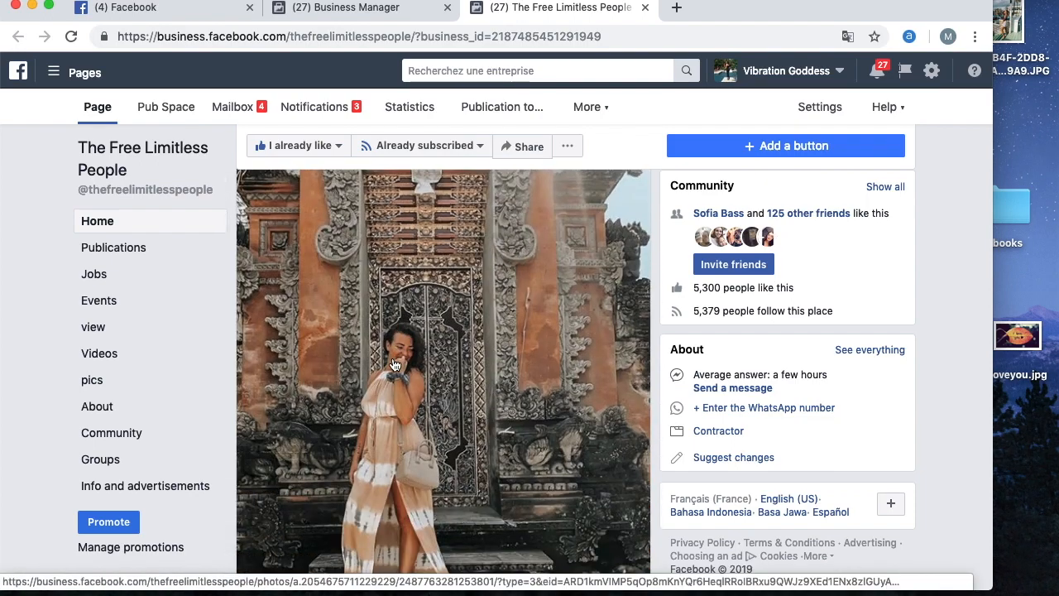
{"action": "scroll", "coordinate": [395, 365], "scroll_direction": "up", "scroll_amount": 3}
{"action": "scroll", "coordinate": [398, 441], "scroll_direction": "down", "scroll_amount": 5}
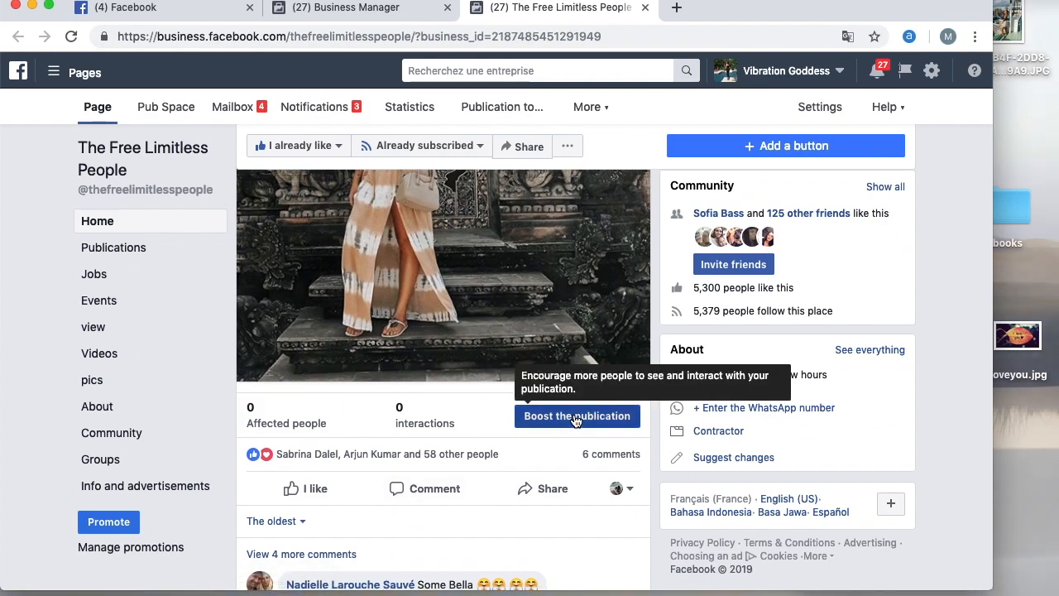
{"action": "scroll", "coordinate": [500, 280], "scroll_direction": "up", "scroll_amount": 5}
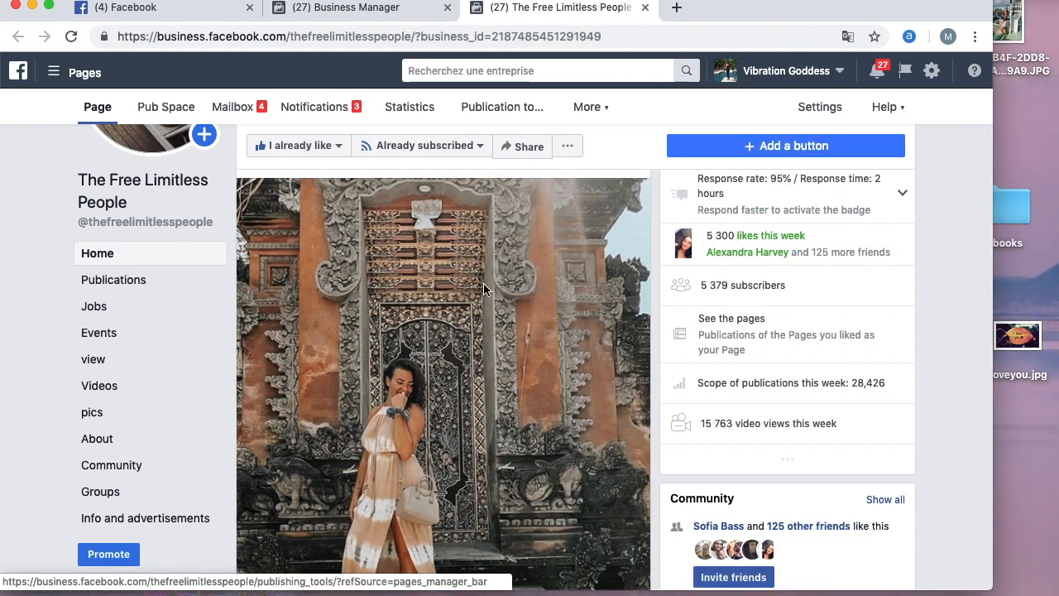
{"action": "scroll", "coordinate": [453, 510], "scroll_direction": "down", "scroll_amount": 4}
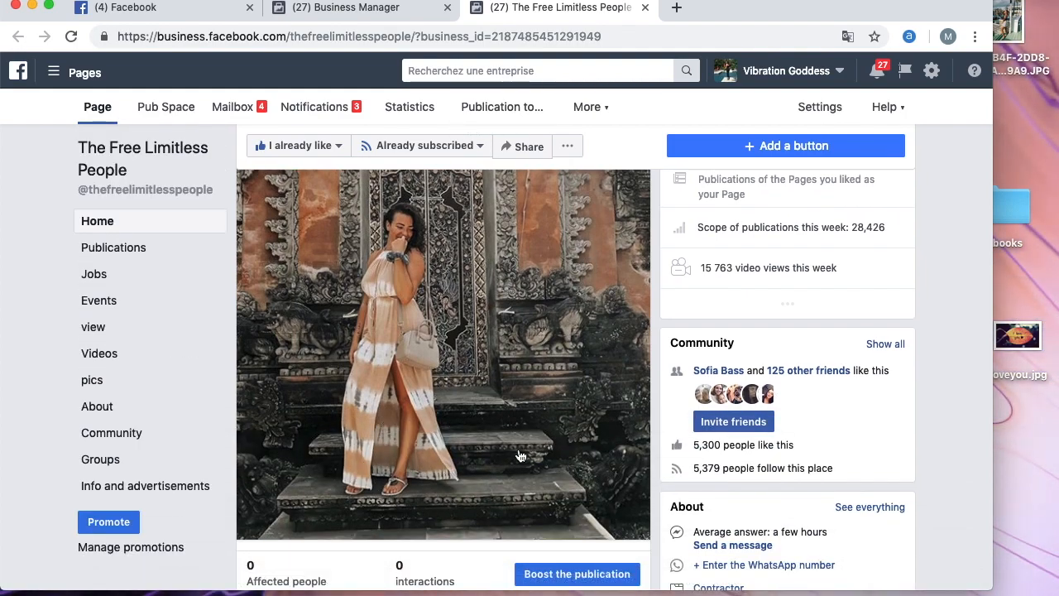
{"action": "scroll", "coordinate": [520, 463], "scroll_direction": "down", "scroll_amount": 3}
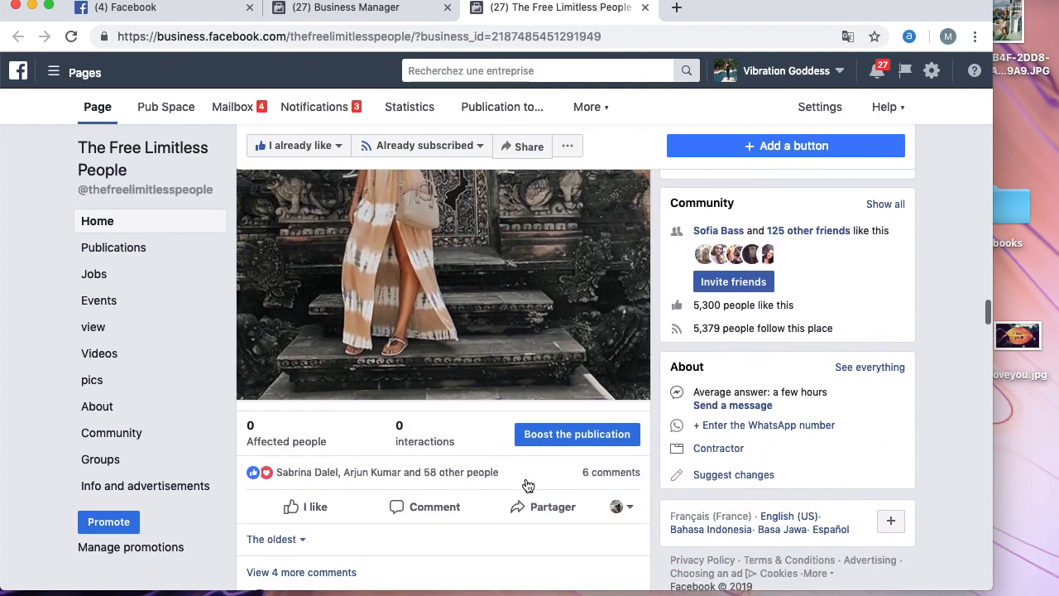
{"action": "scroll", "coordinate": [579, 372], "scroll_direction": "up", "scroll_amount": 3}
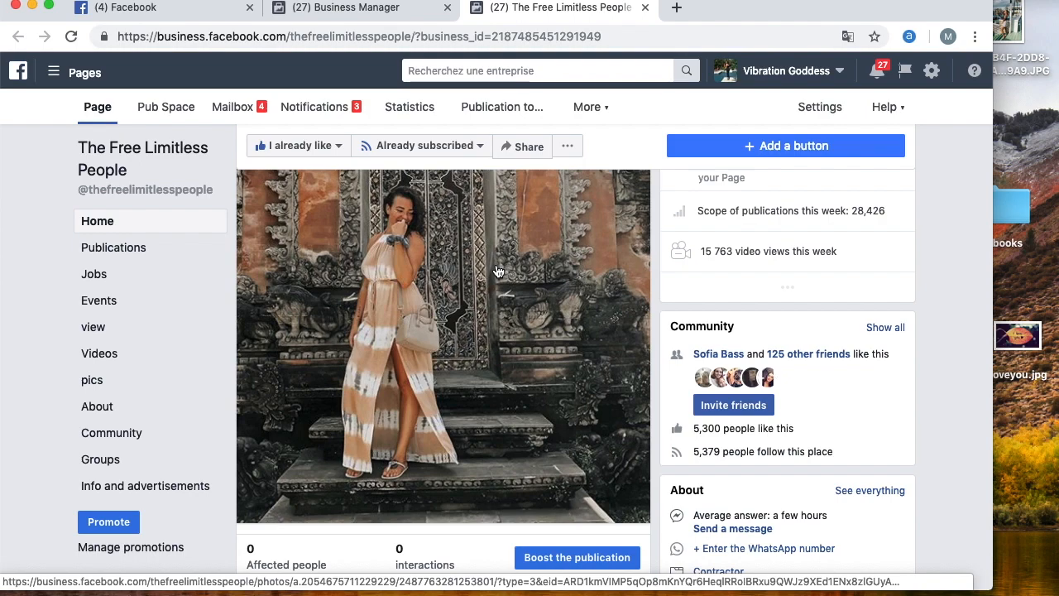
{"action": "scroll", "coordinate": [513, 215], "scroll_direction": "up", "scroll_amount": 5}
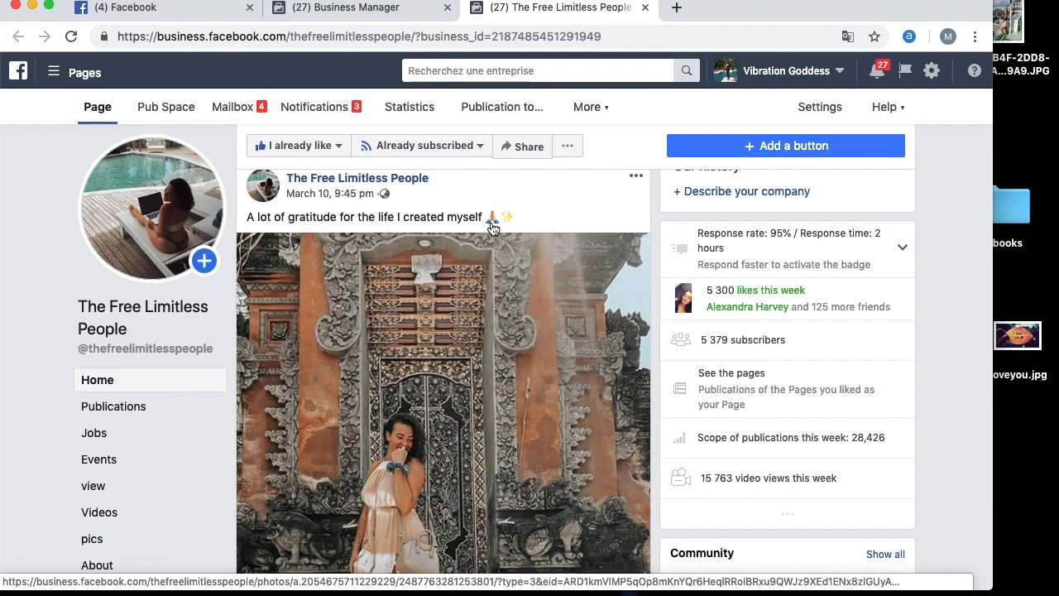
{"action": "scroll", "coordinate": [492, 223], "scroll_direction": "up", "scroll_amount": 3}
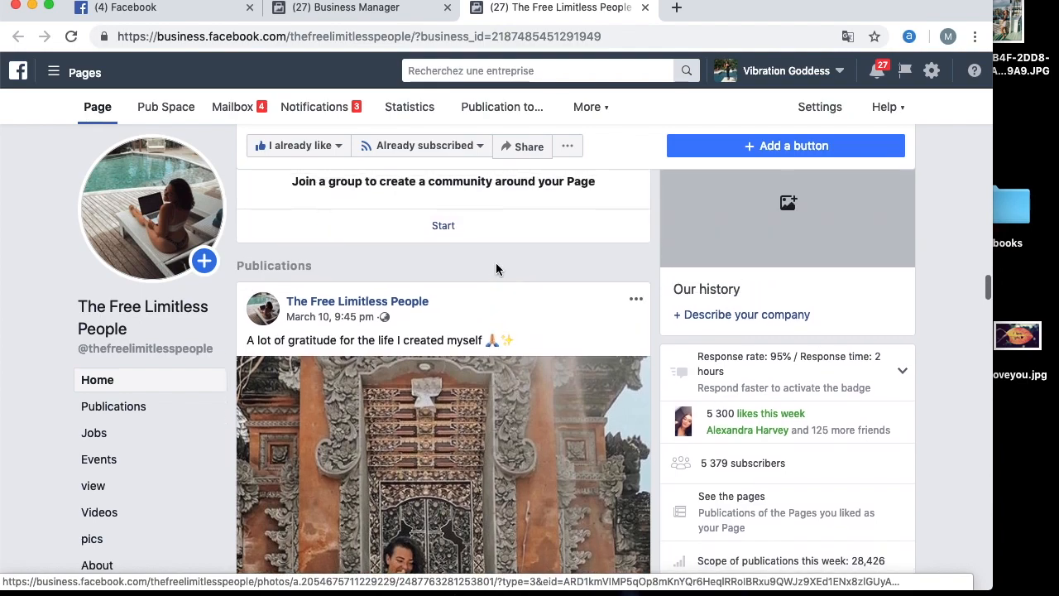
{"action": "scroll", "coordinate": [496, 269], "scroll_direction": "down", "scroll_amount": 3}
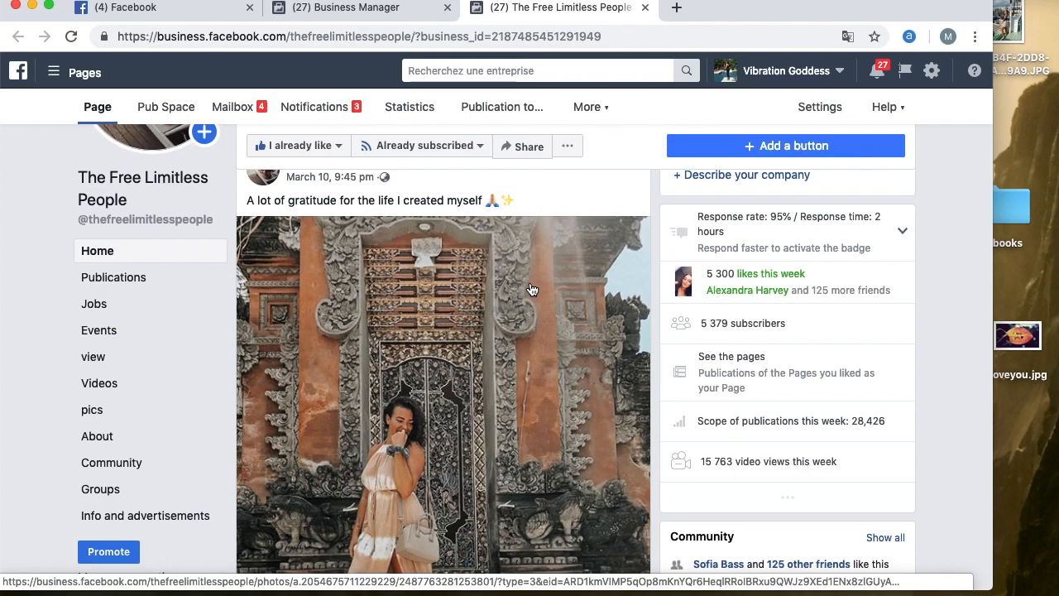
{"action": "scroll", "coordinate": [527, 287], "scroll_direction": "down", "scroll_amount": 2}
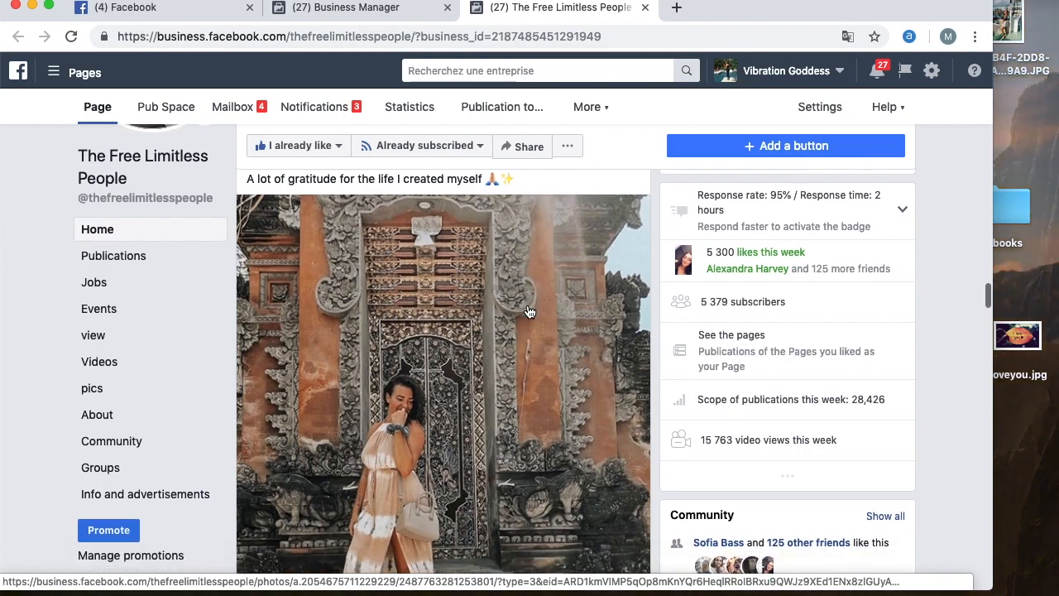
{"action": "scroll", "coordinate": [530, 312], "scroll_direction": "down", "scroll_amount": 5}
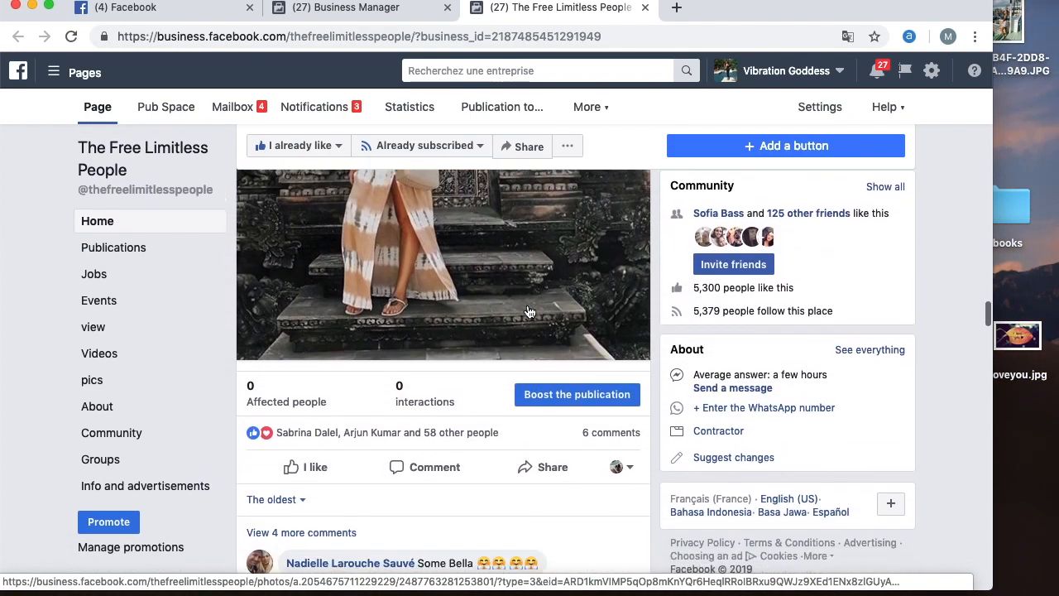
{"action": "scroll", "coordinate": [530, 312], "scroll_direction": "down", "scroll_amount": 1}
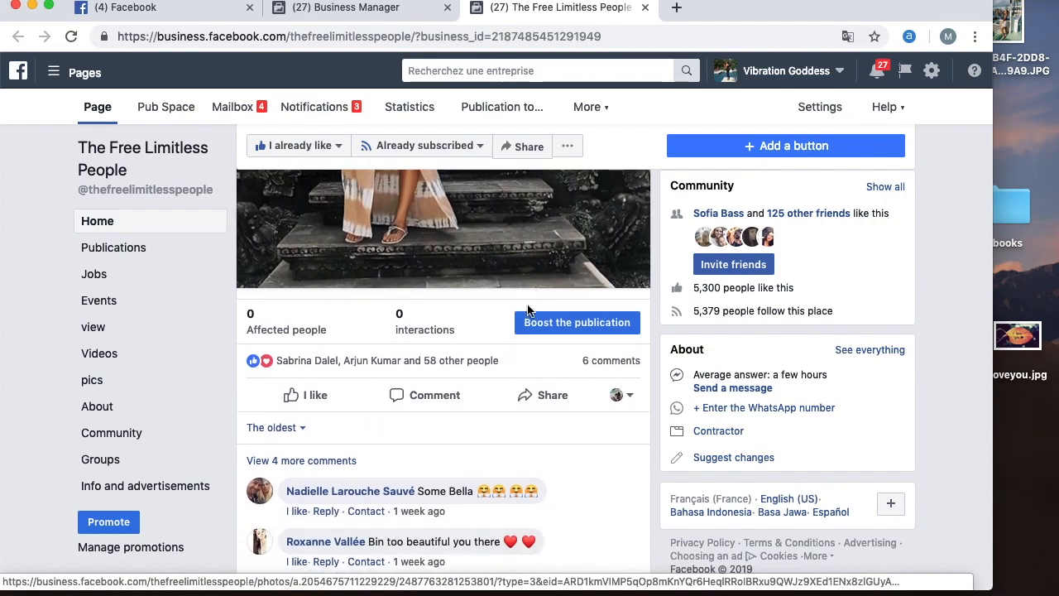